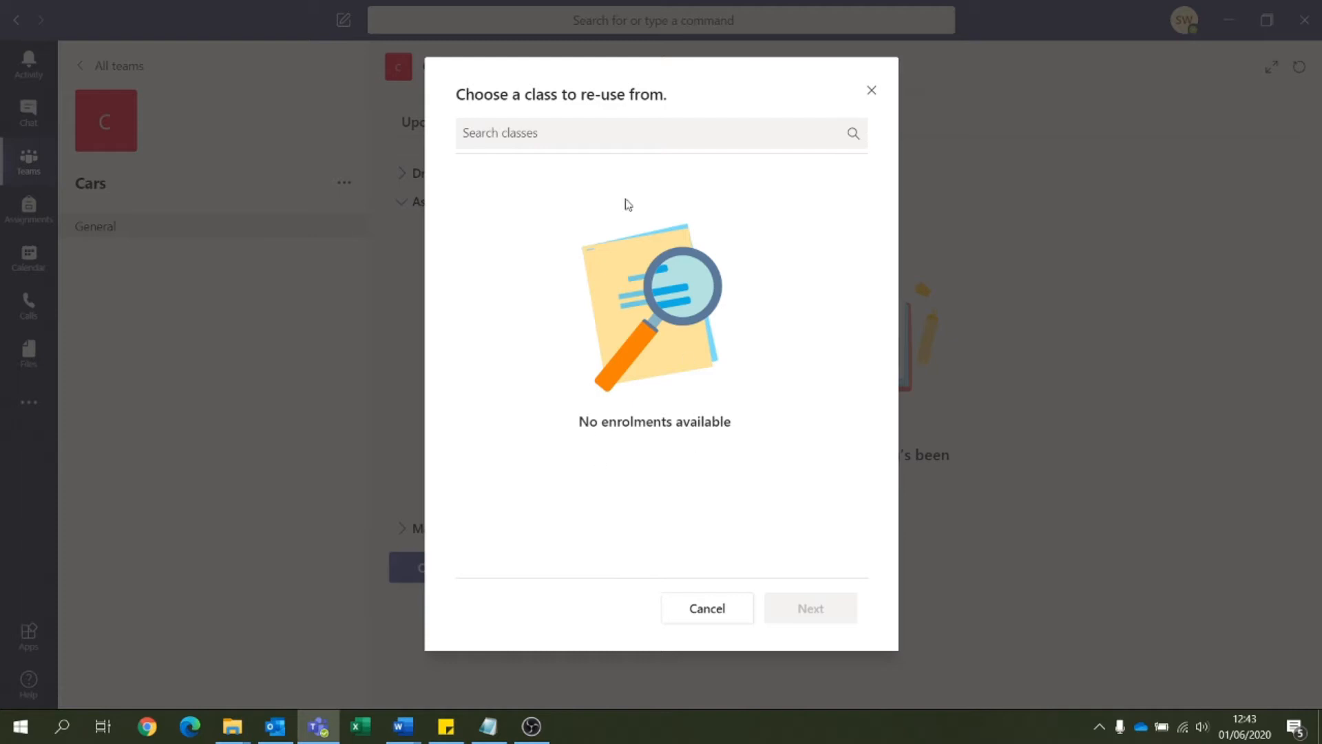
Cancel the class re-use dialog without choosing a class.
{"action": "left_click", "coordinate": [707, 615]}
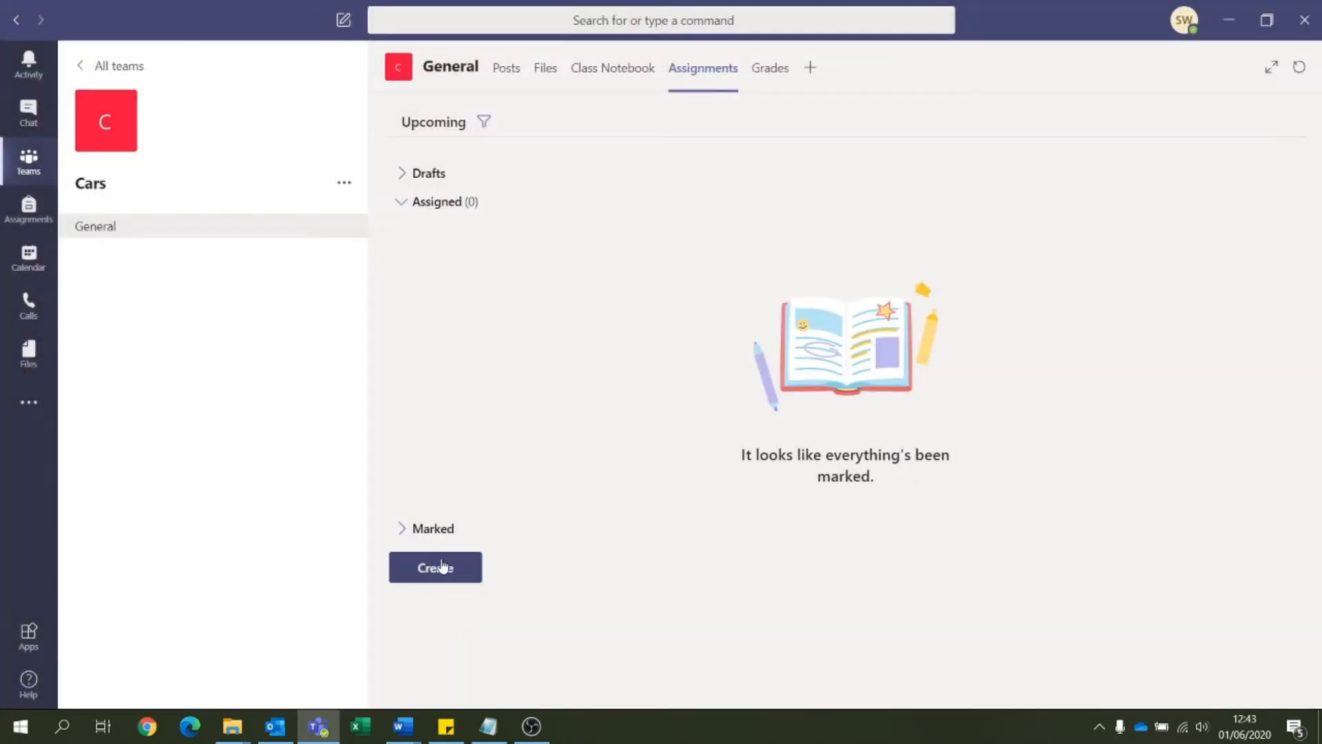
Start a new quiz assignment and request a brand-new form, opening forms.office.com.
{"action": "left_click", "coordinate": [439, 564]}
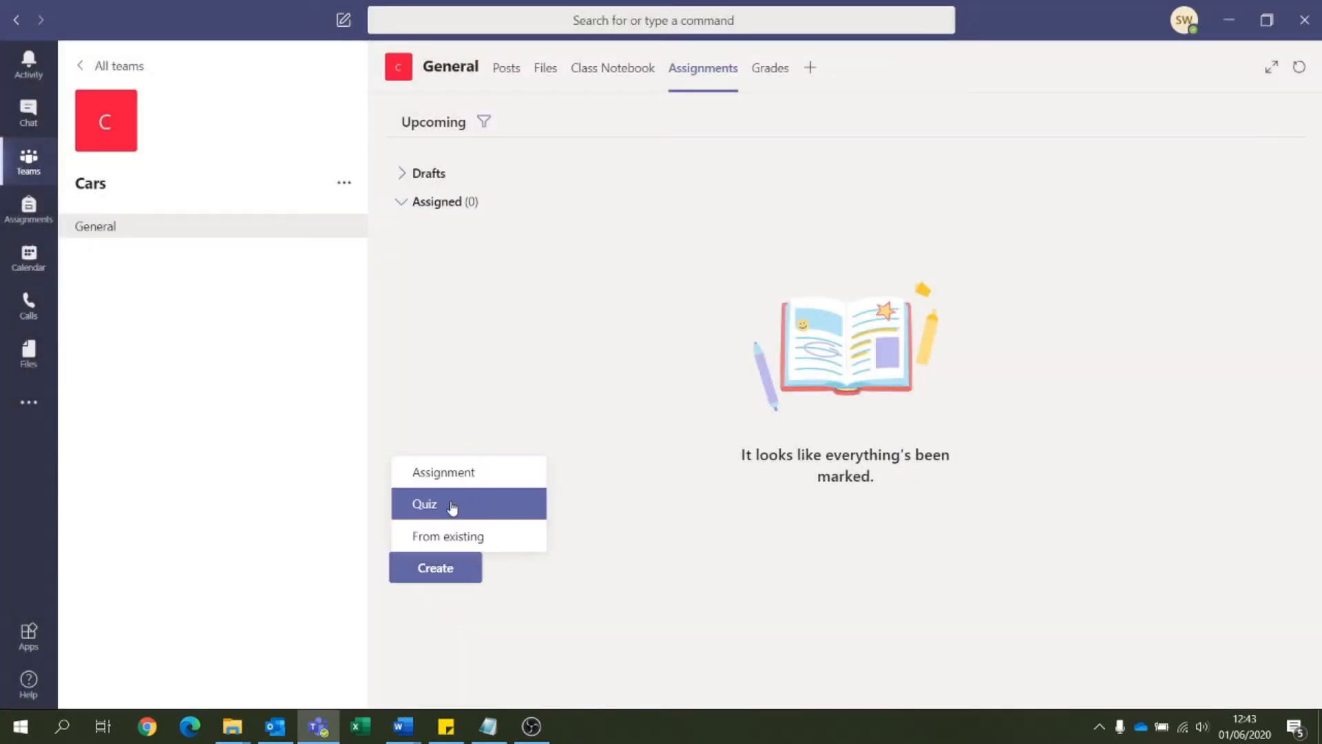
{"action": "left_click", "coordinate": [418, 508]}
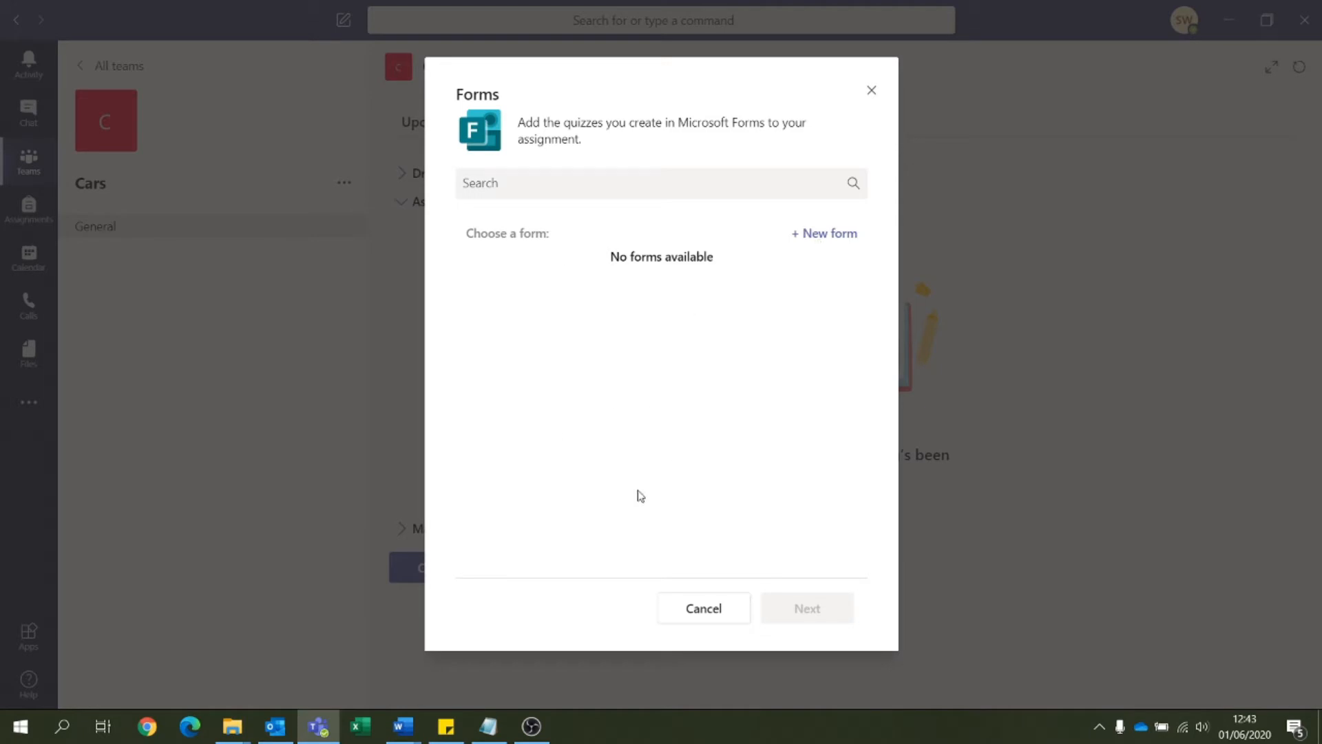
{"action": "left_click", "coordinate": [821, 235]}
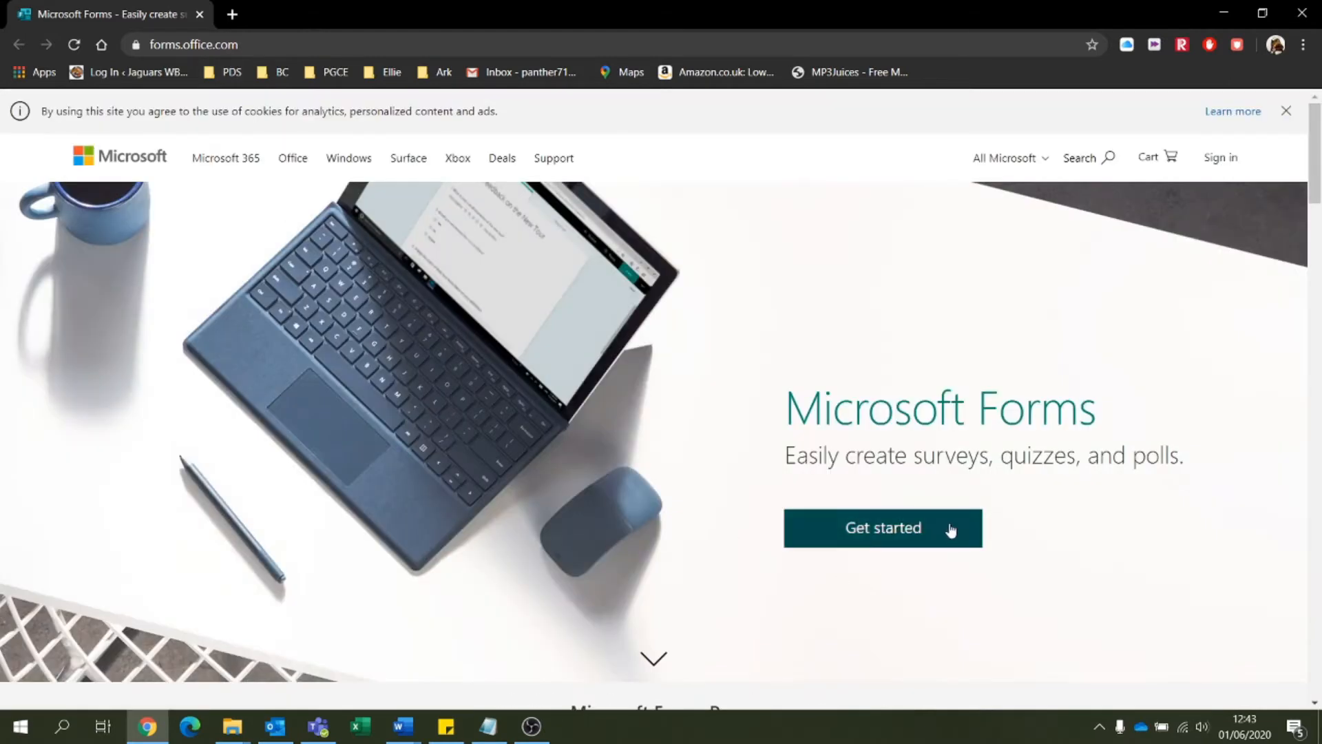
Sign in to Microsoft Forms with the account e-mail and password, declining to stay signed in.
{"action": "left_click", "coordinate": [1217, 160]}
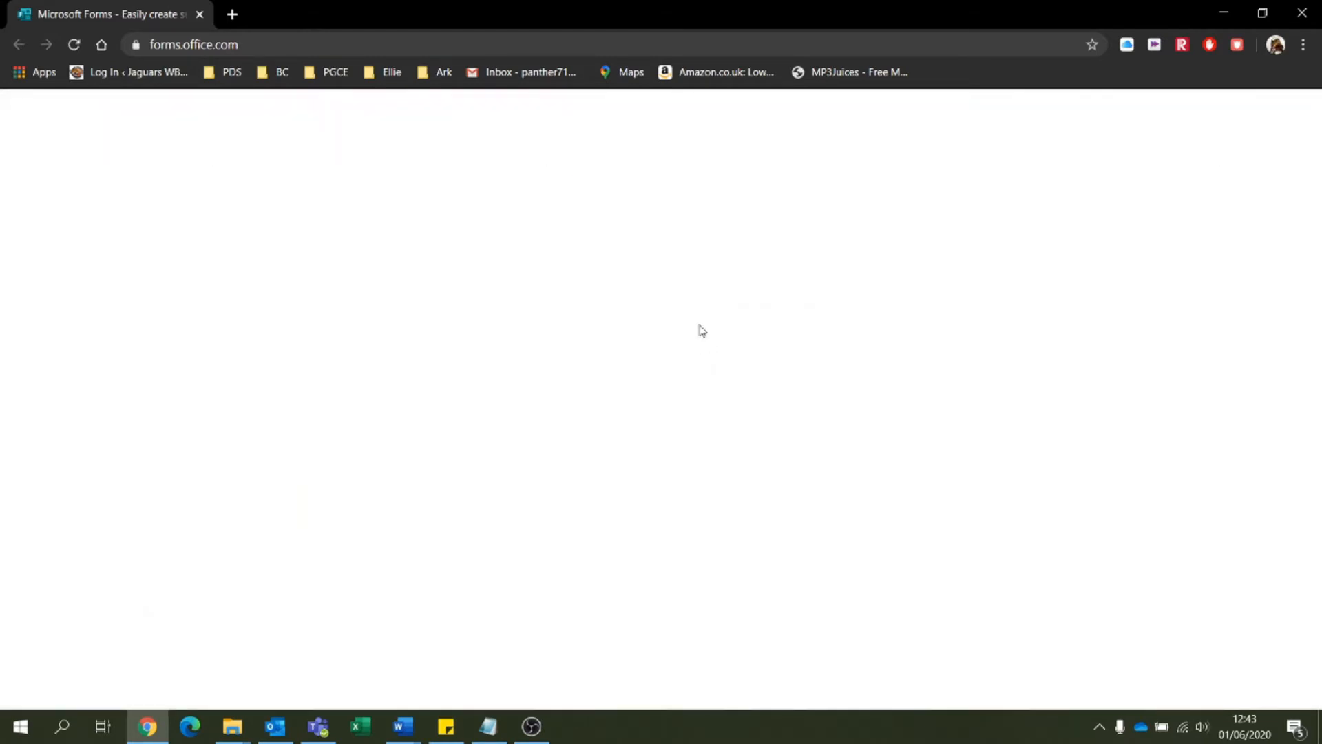
{"action": "left_click", "coordinate": [562, 372]}
{"action": "type", "text": "simo"}
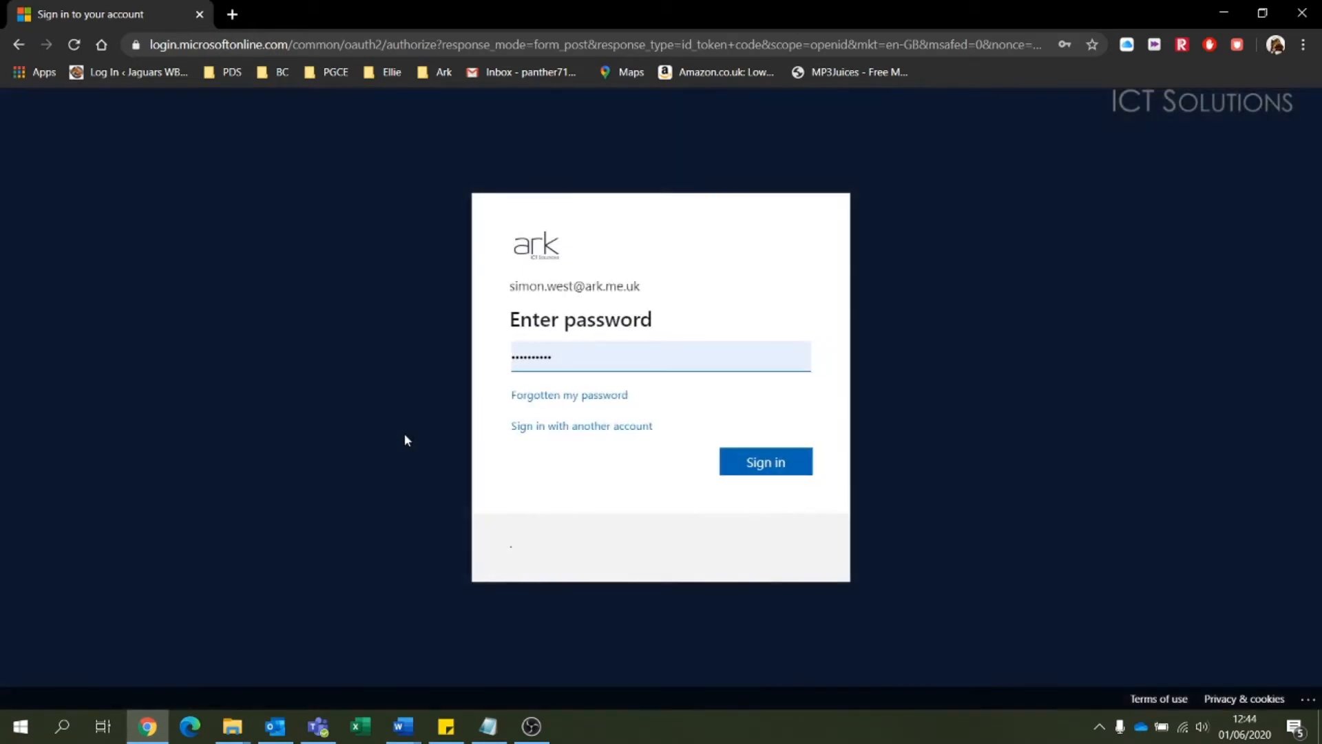
{"action": "left_click", "coordinate": [747, 464]}
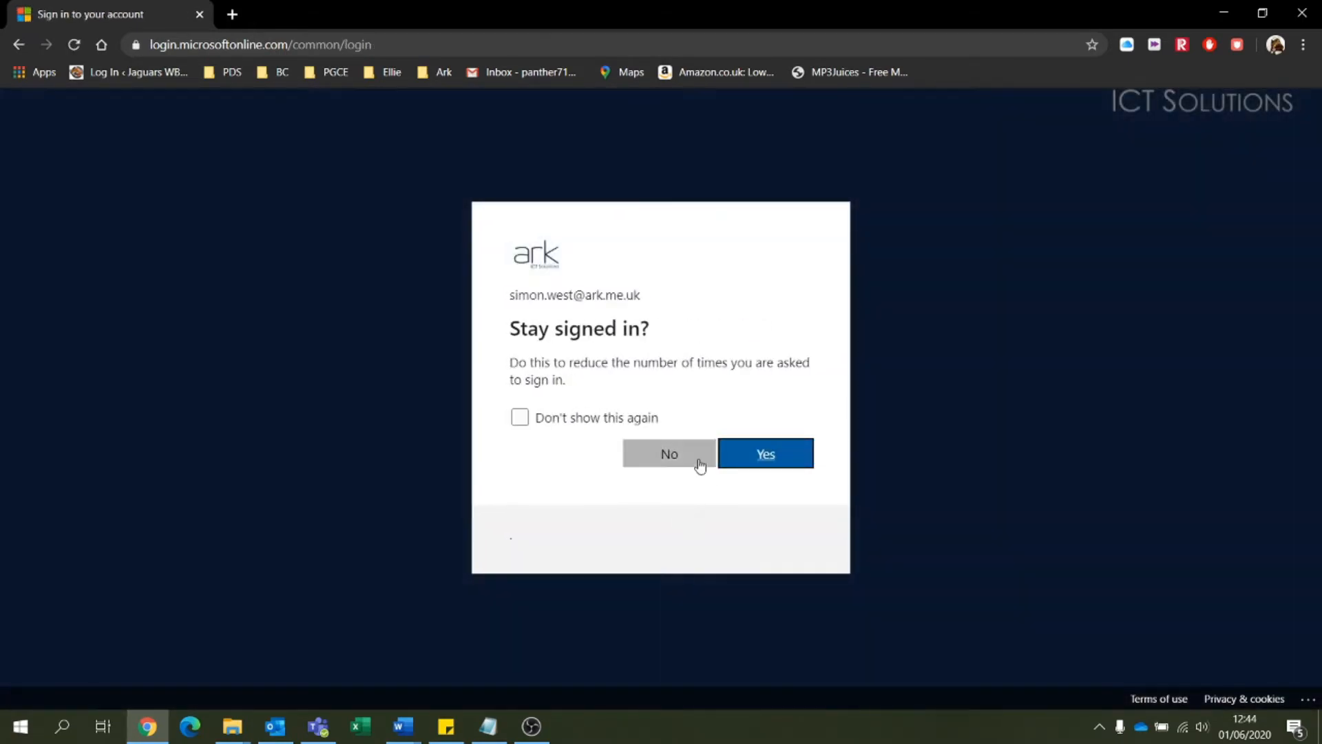
{"action": "left_click", "coordinate": [676, 453]}
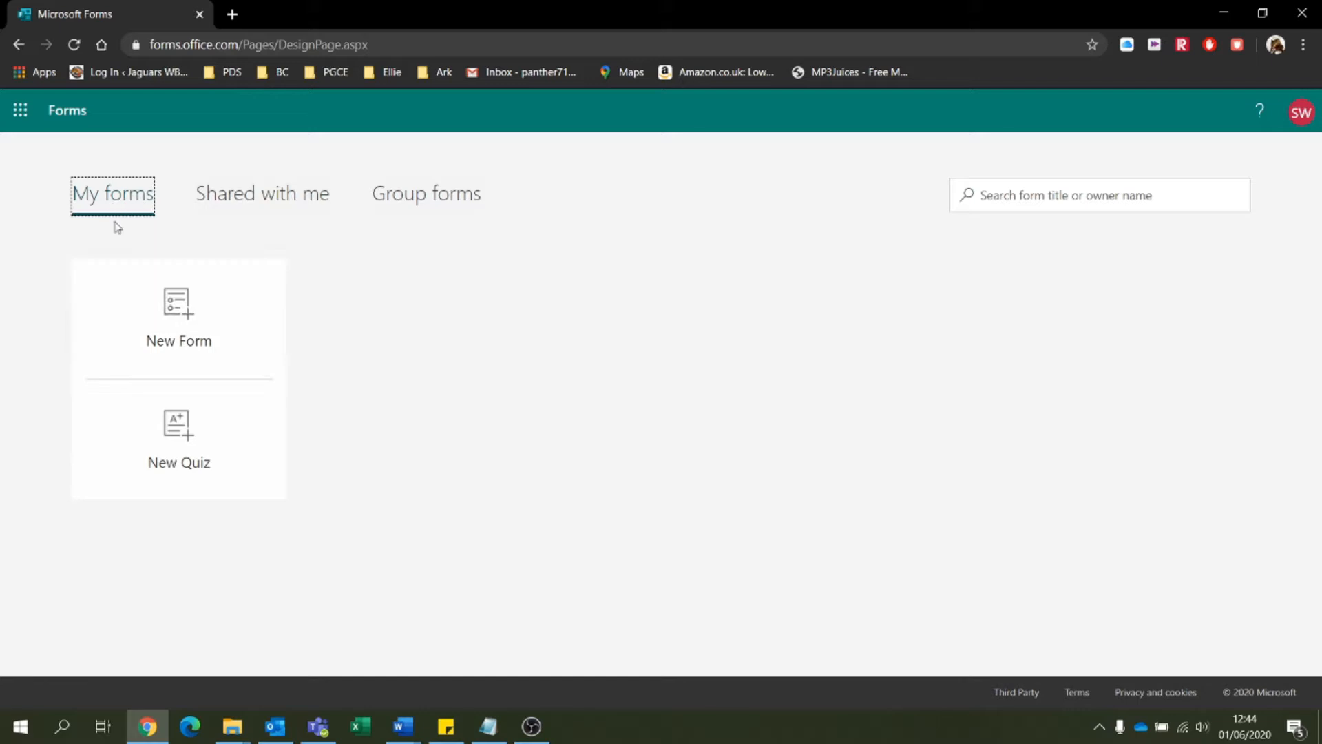
{"action": "left_click", "coordinate": [428, 202]}
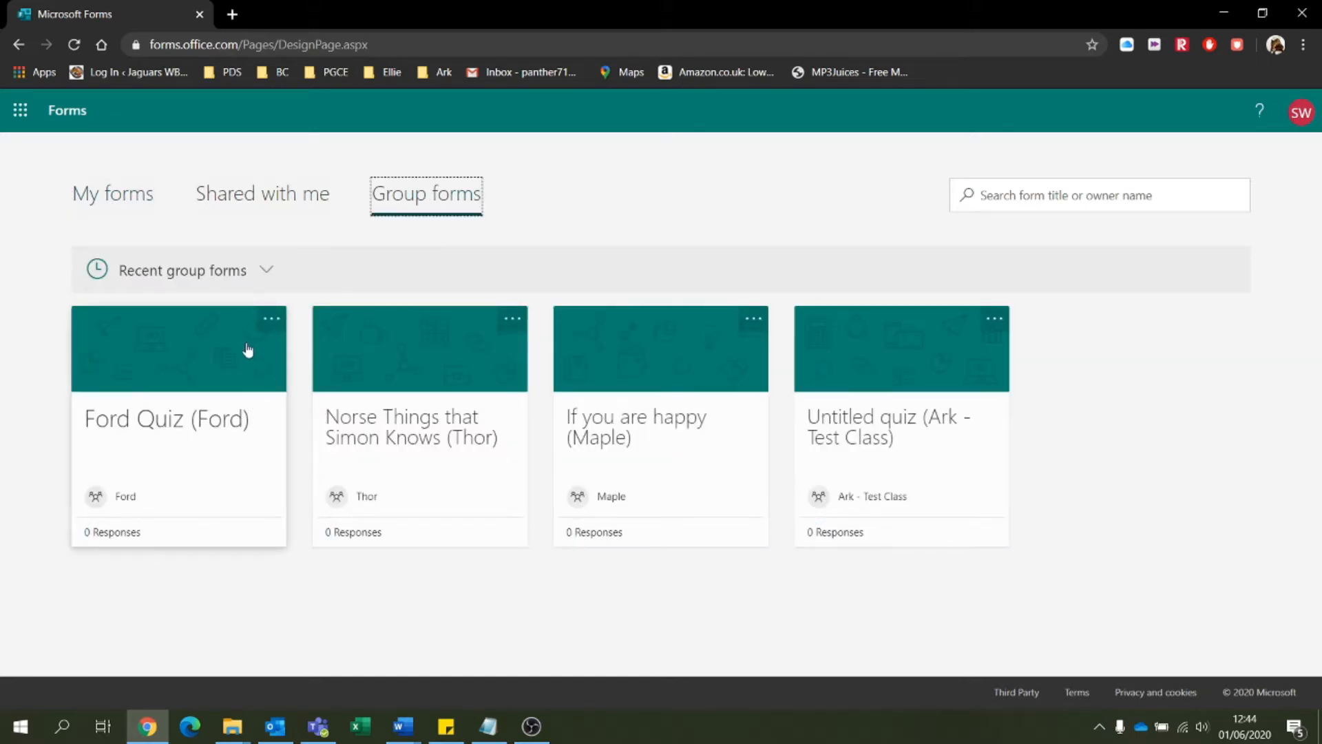
{"action": "left_click", "coordinate": [273, 196]}
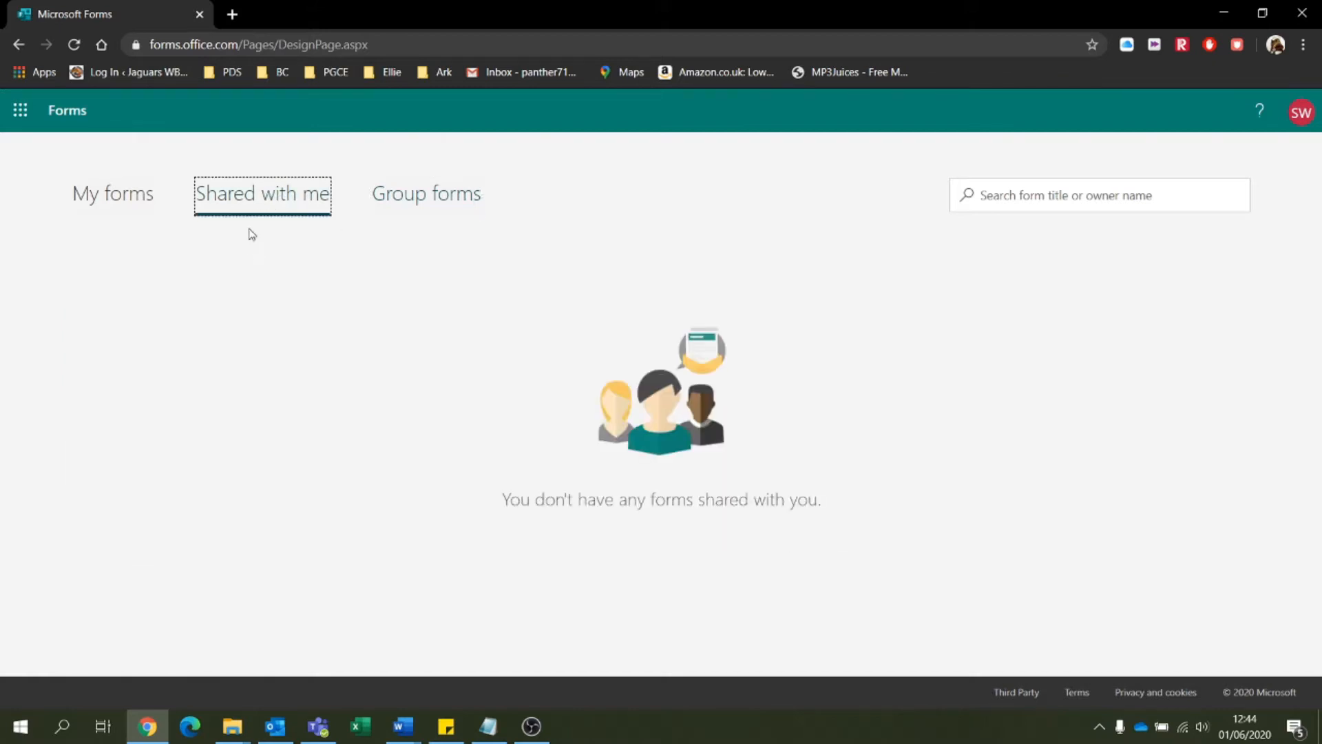
{"action": "left_click", "coordinate": [449, 198]}
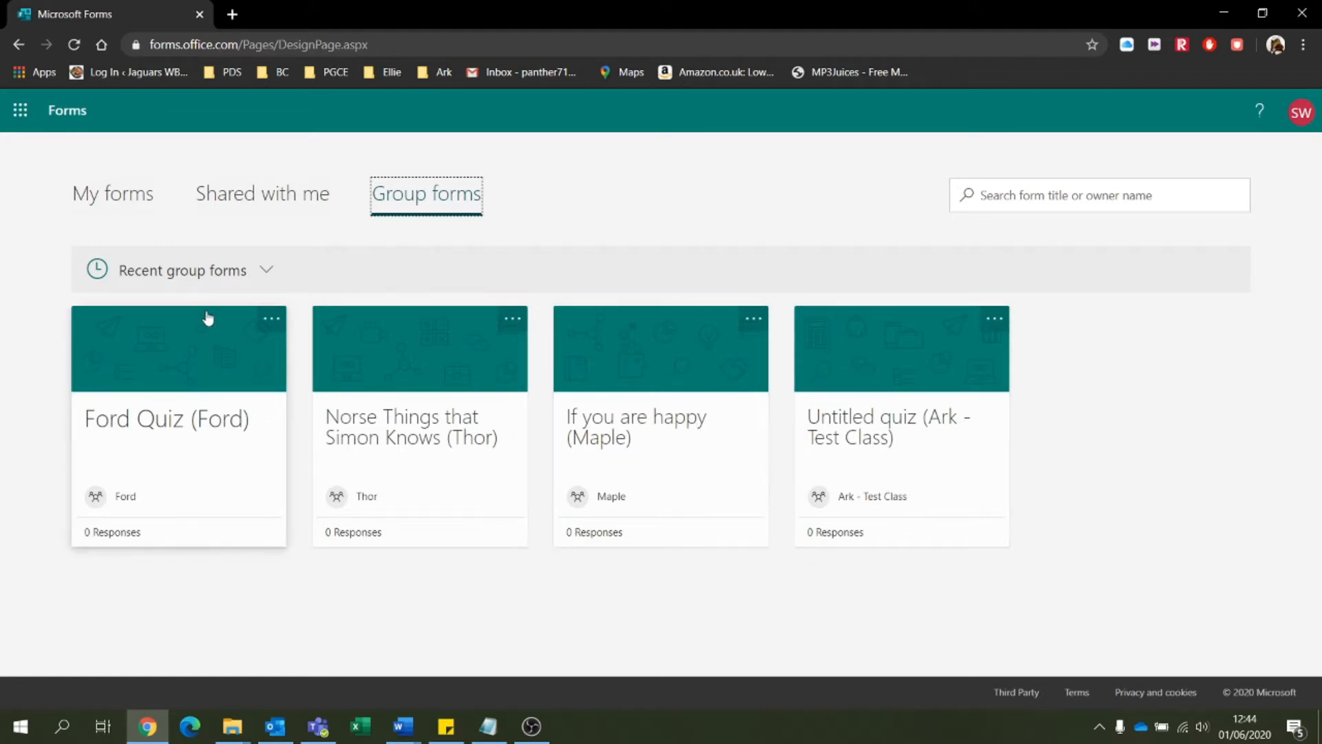
{"action": "left_click", "coordinate": [114, 197]}
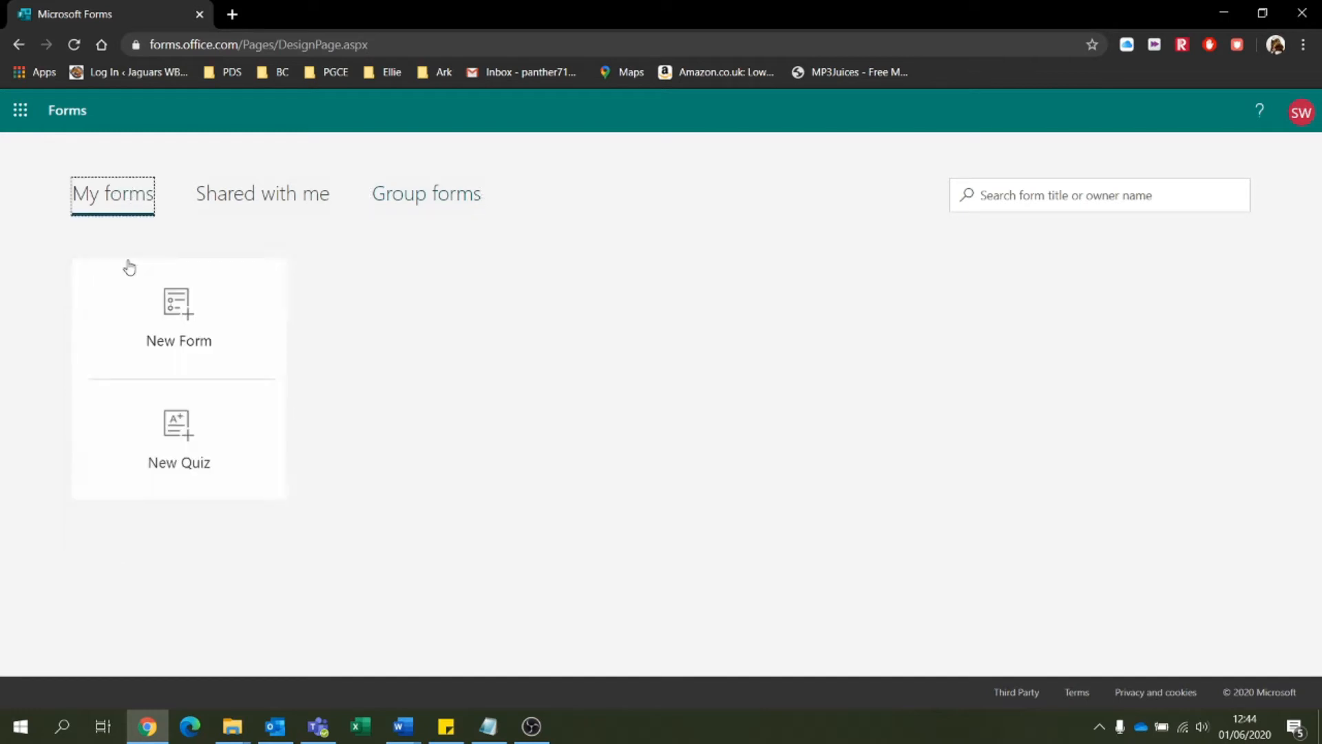
Create a new quiz and title it 'Cars Quiz'.
{"action": "left_click", "coordinate": [200, 452]}
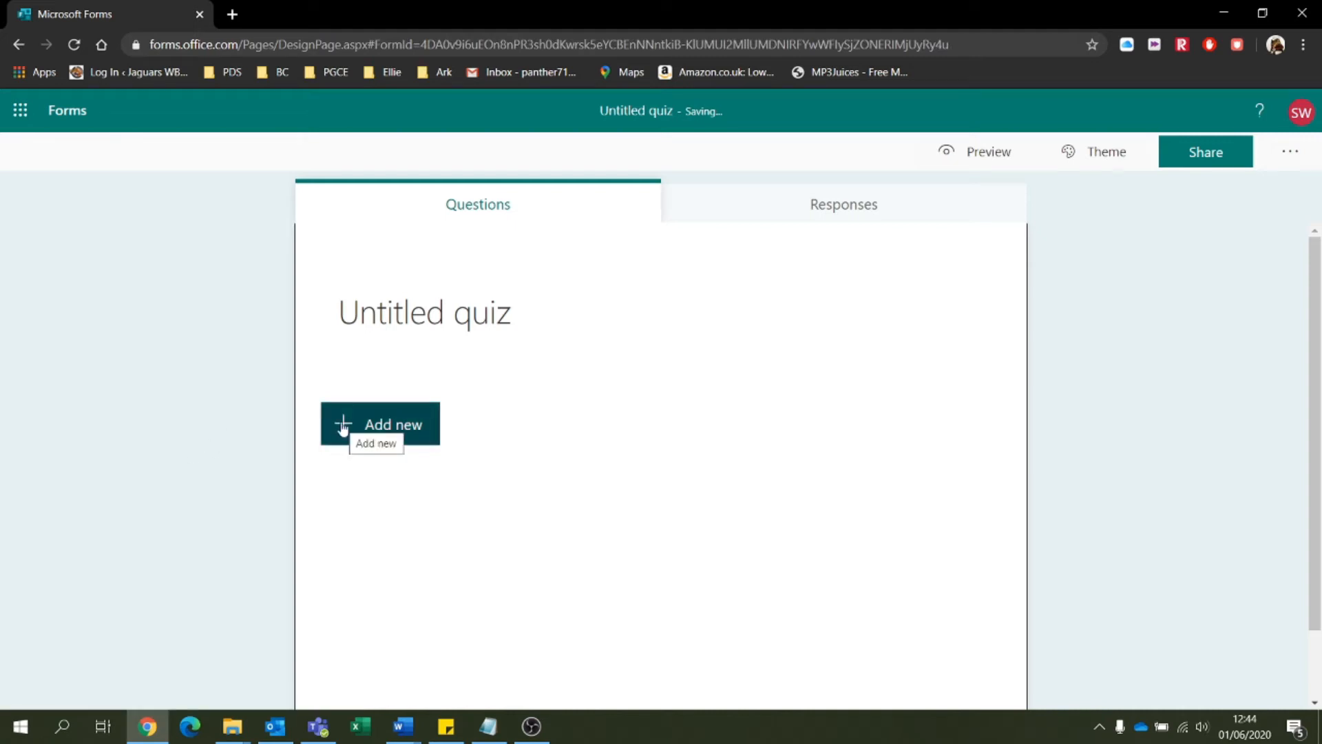
{"action": "left_click", "coordinate": [444, 321]}
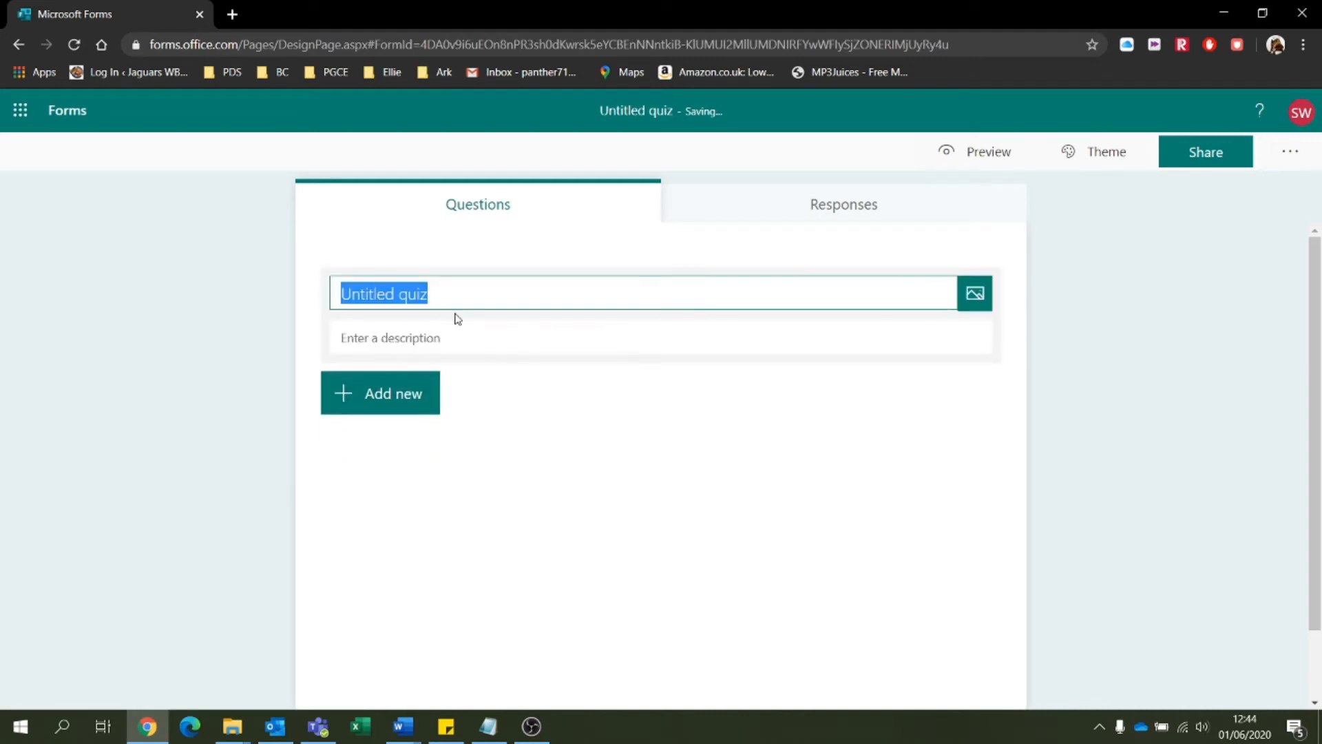
{"action": "type", "text": "Cars Quiz"}
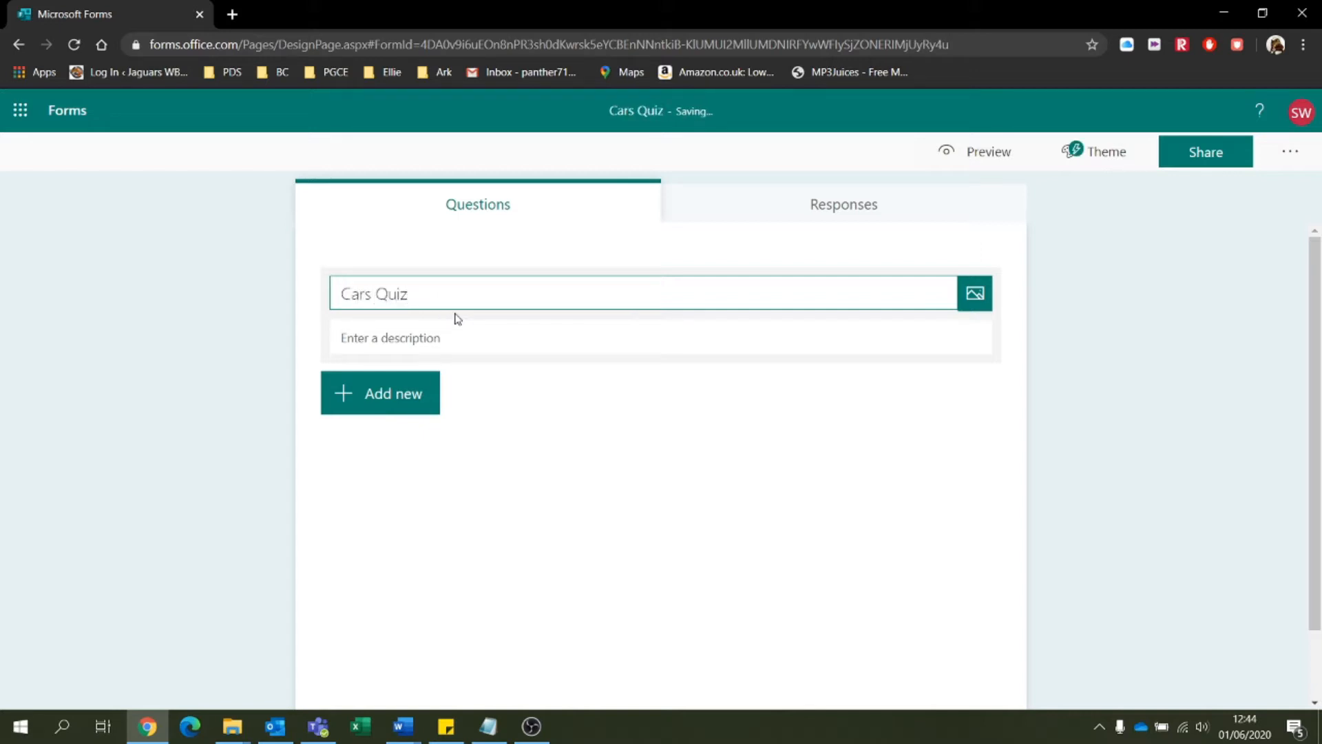
{"action": "left_click", "coordinate": [393, 393]}
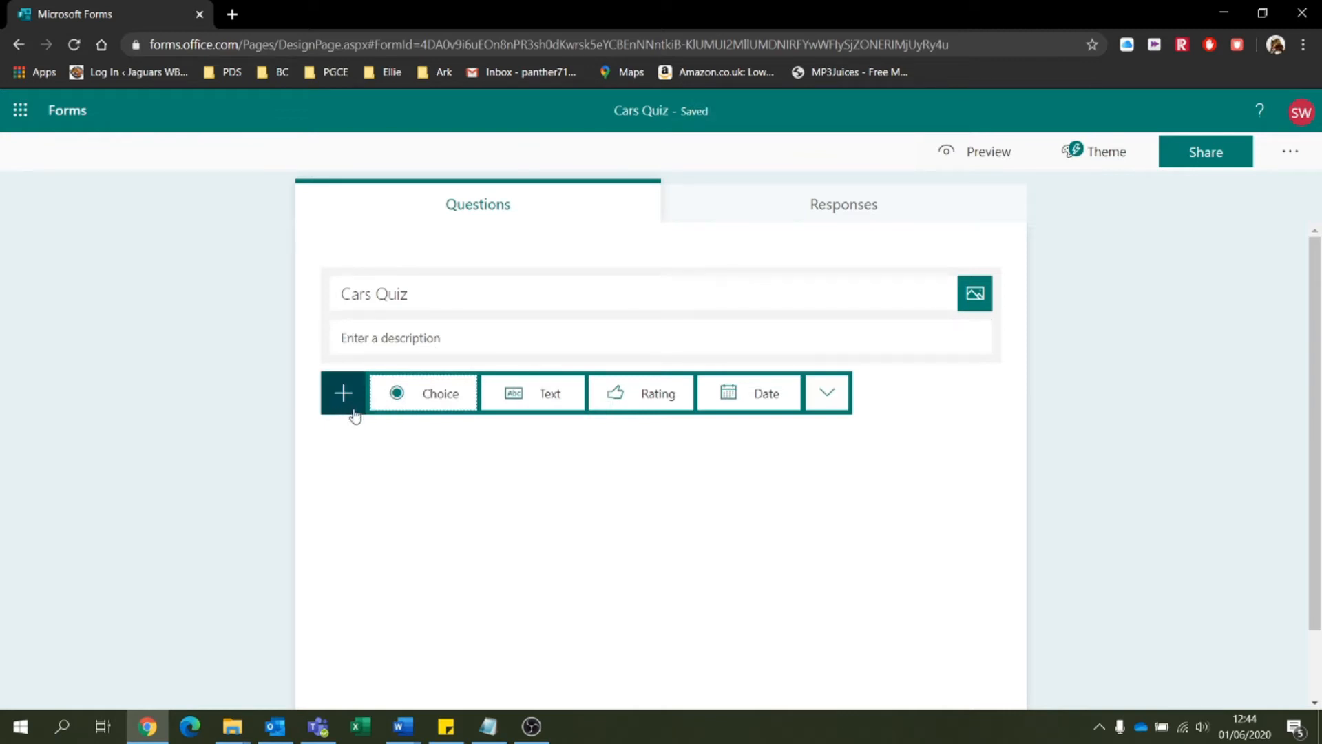
Add a Choice question from the expanded question types as question 1.
{"action": "left_click", "coordinate": [835, 396]}
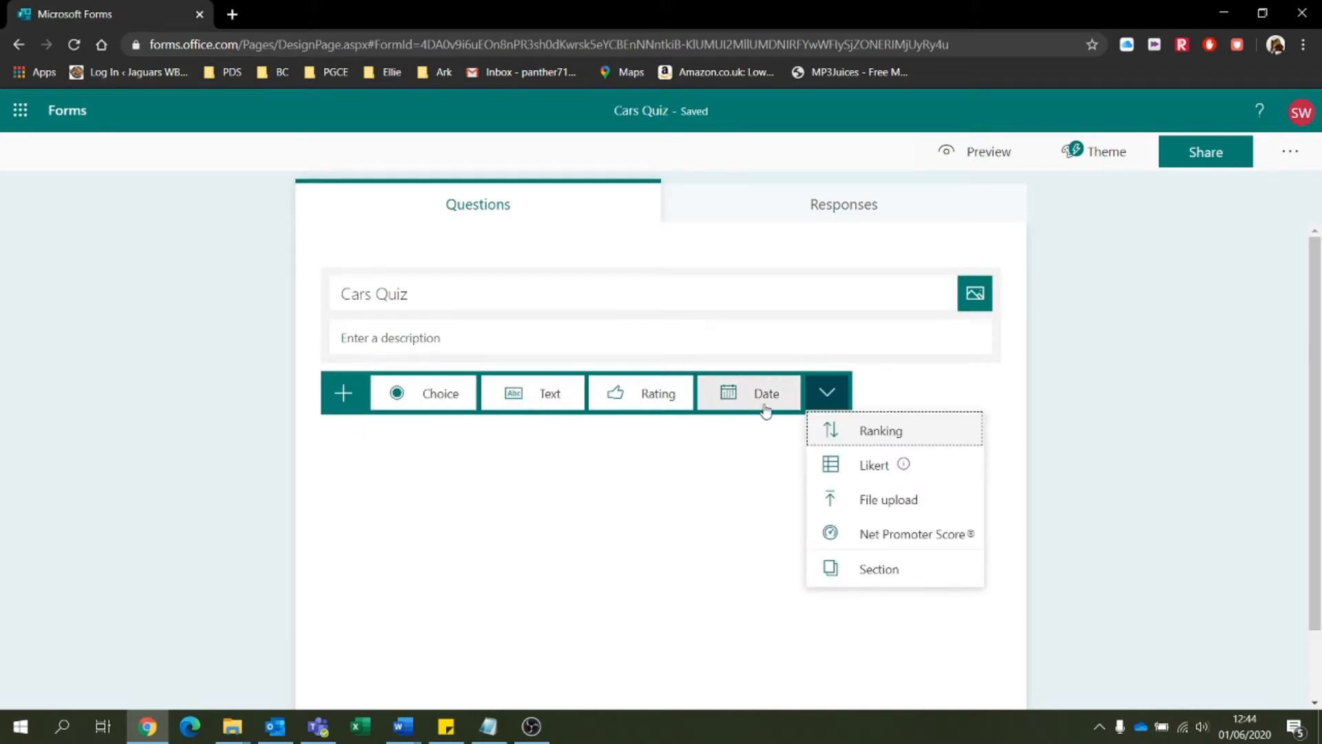
{"action": "mouse_move", "coordinate": [922, 467]}
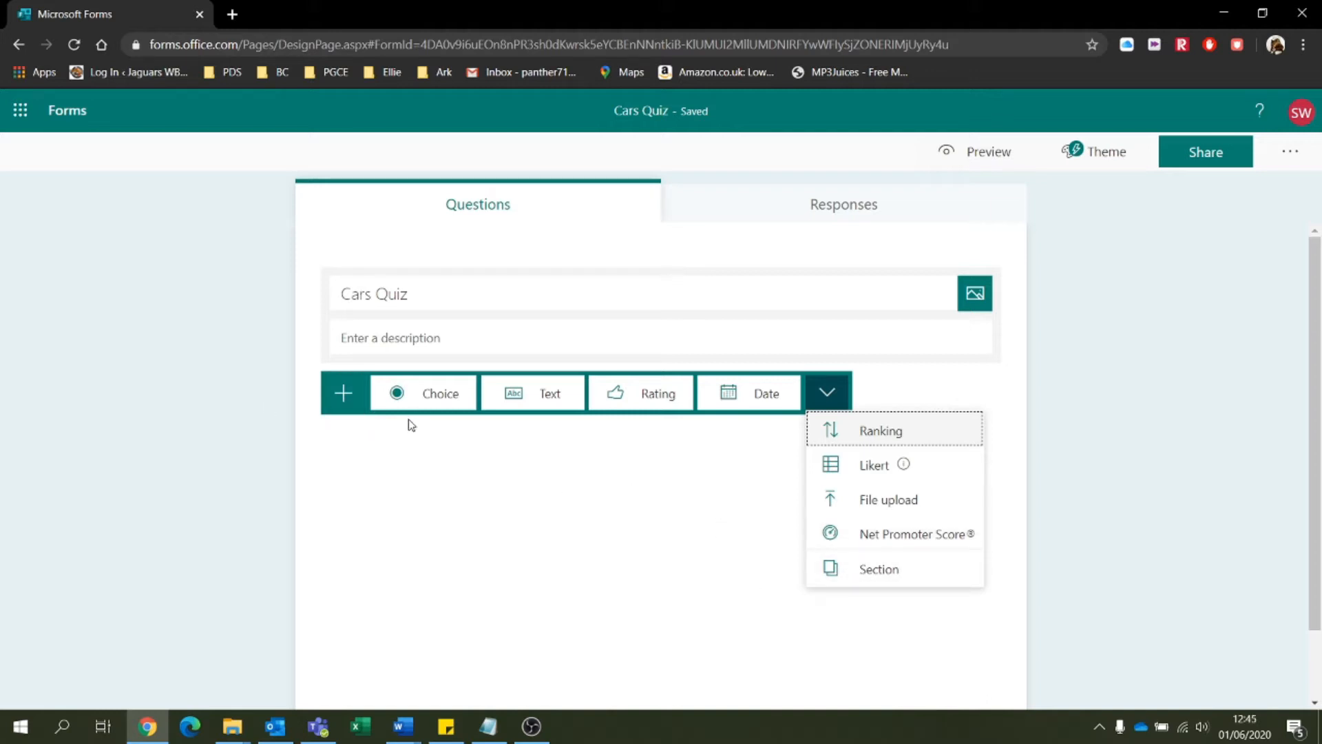
{"action": "left_click", "coordinate": [406, 389]}
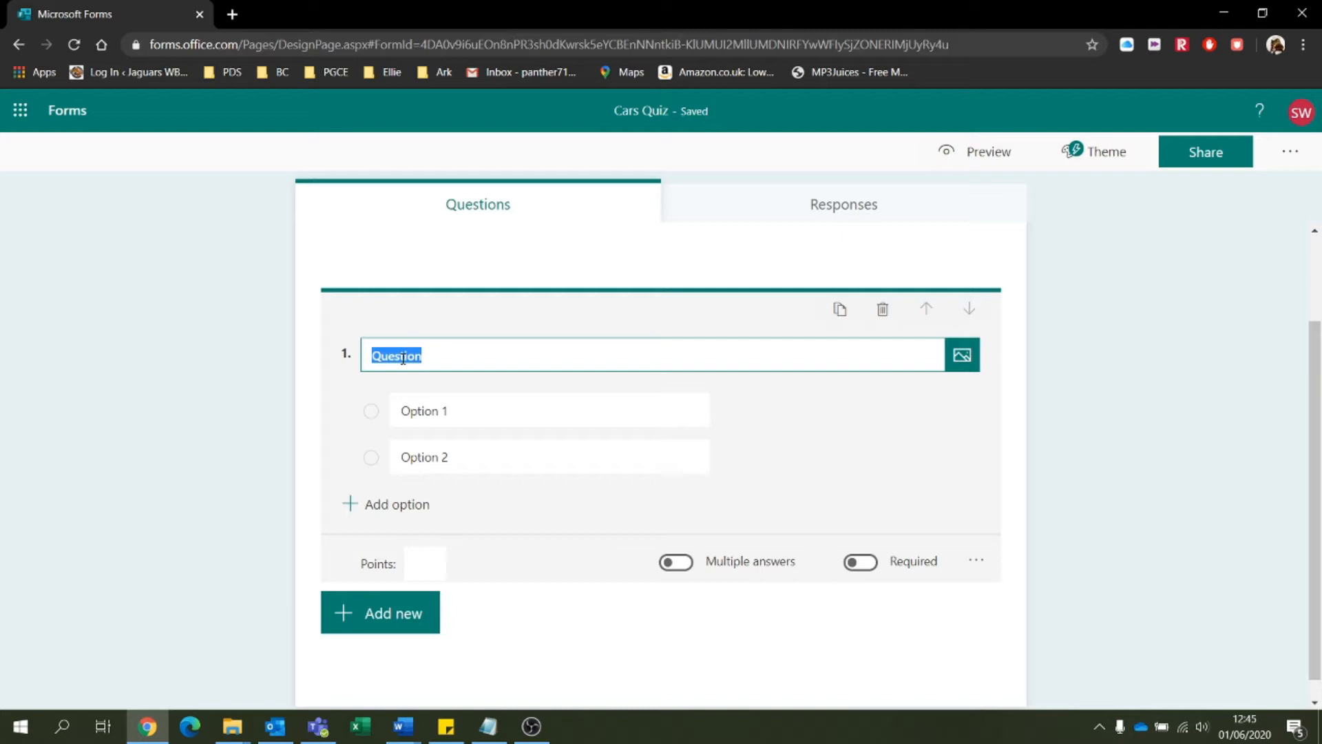
Enter the question text 'Which is your favorite...', correcting the misspelt 'favouriote' to 'favorite'.
{"action": "type", "text": "Which is your fav"}
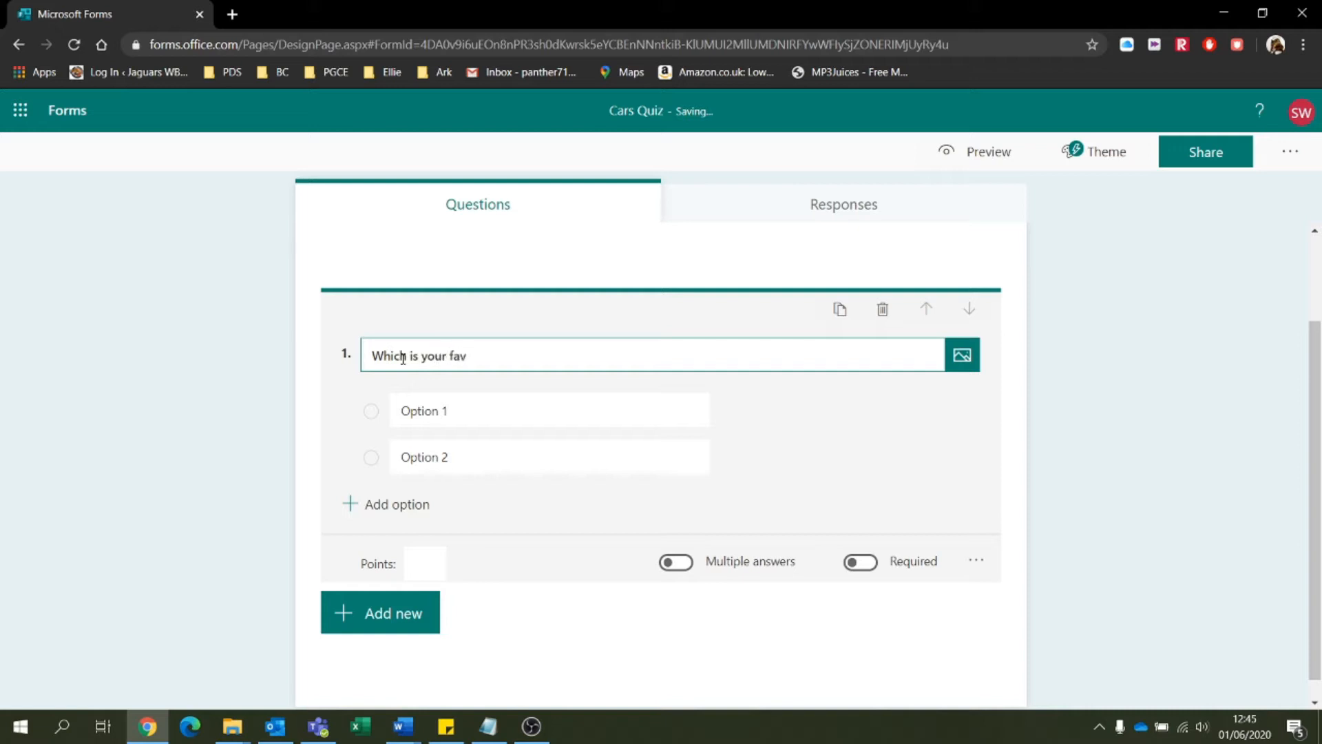
{"action": "type", "text": "ouriote card brand?"}
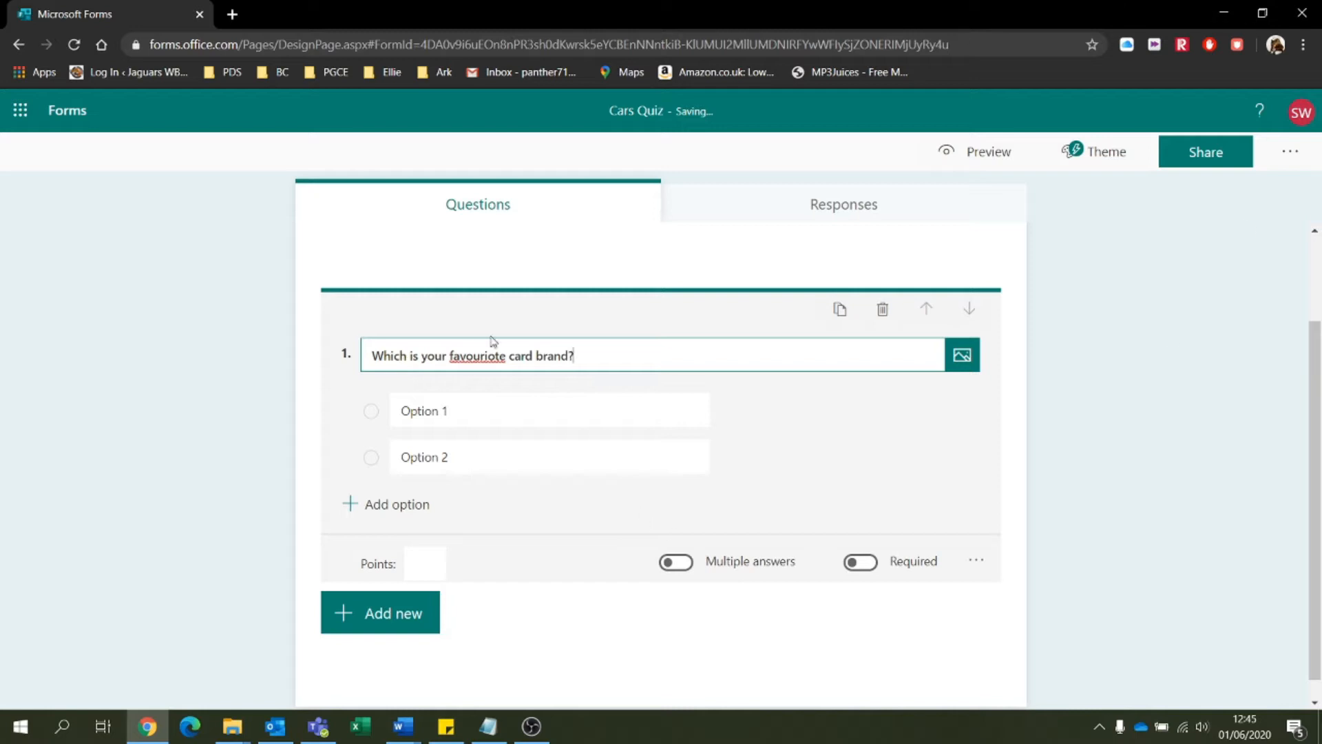
{"action": "right_click", "coordinate": [465, 356]}
{"action": "left_click", "coordinate": [482, 373]}
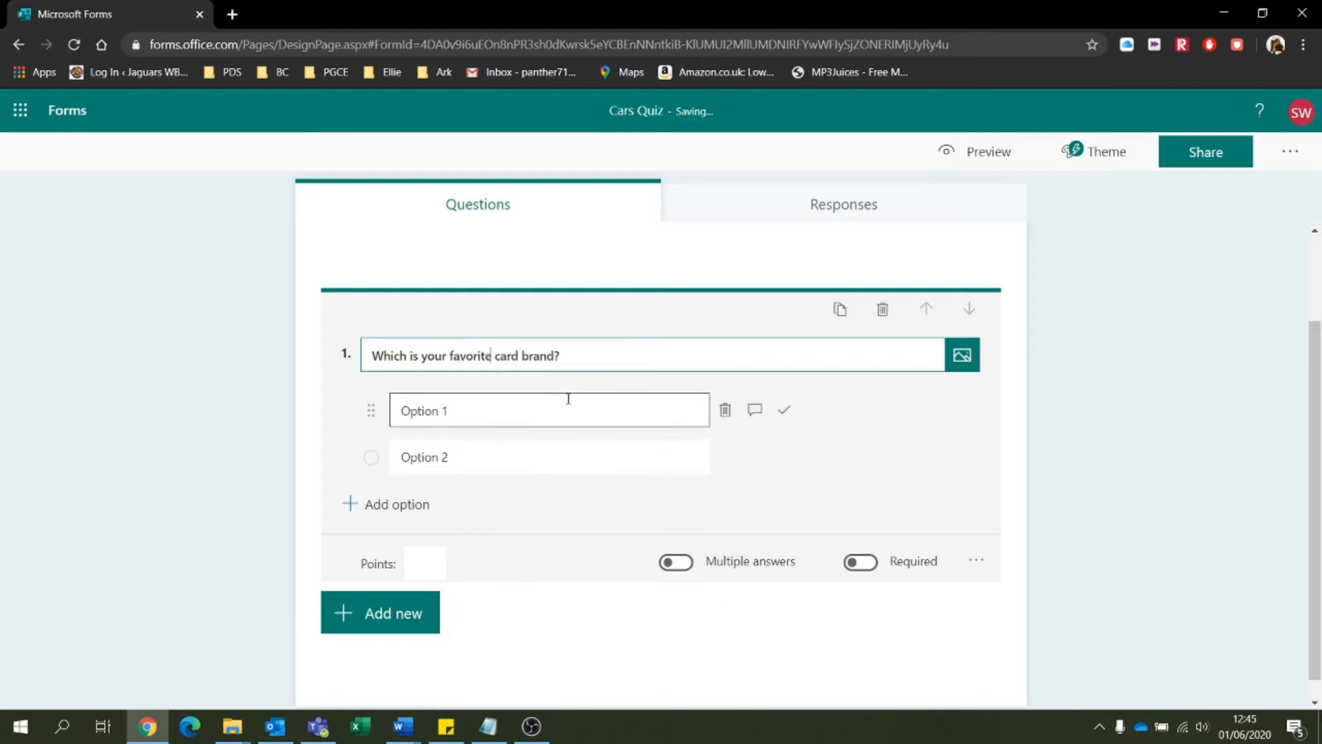
Fill the first two answer options with Ford and Vauxhall.
{"action": "left_click", "coordinate": [502, 420]}
{"action": "type", "text": "Ford"}
{"action": "key", "text": "Tab"}
{"action": "key", "text": "Tab"}
{"action": "key", "text": "Tab"}
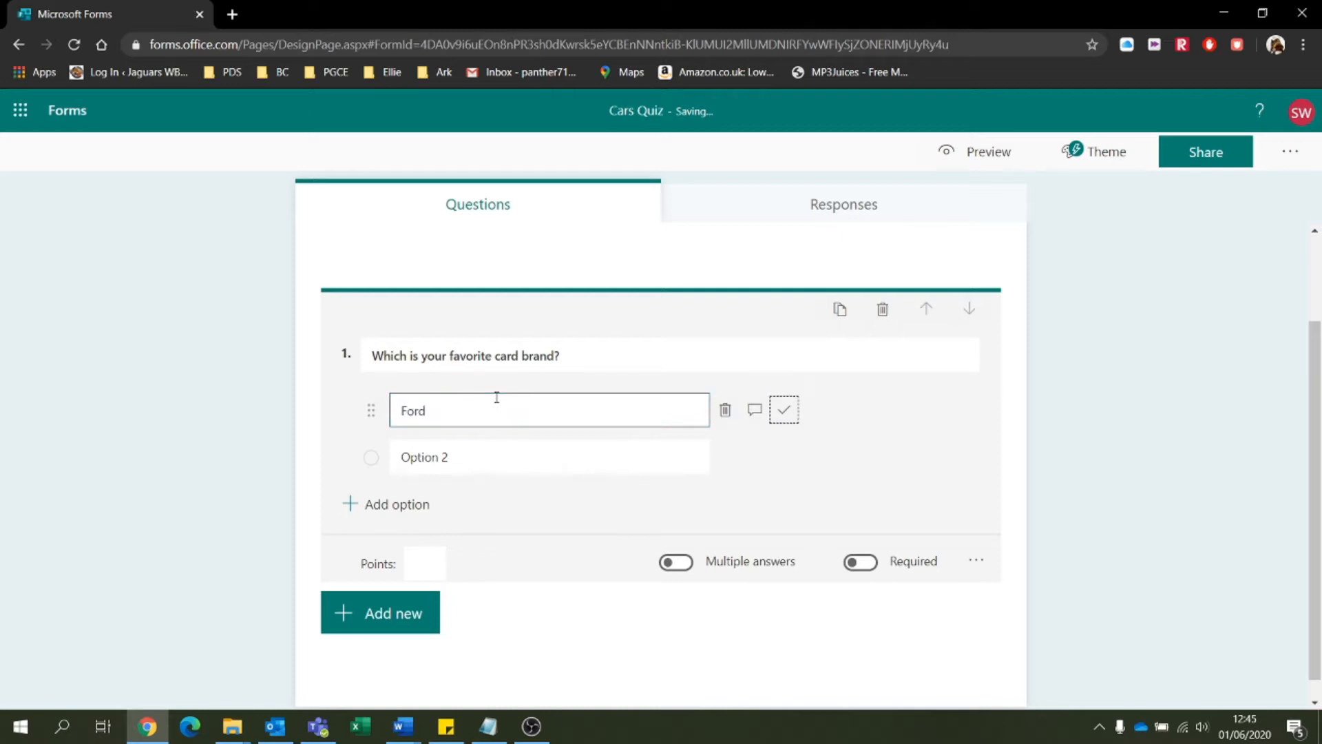
{"action": "left_click", "coordinate": [482, 453]}
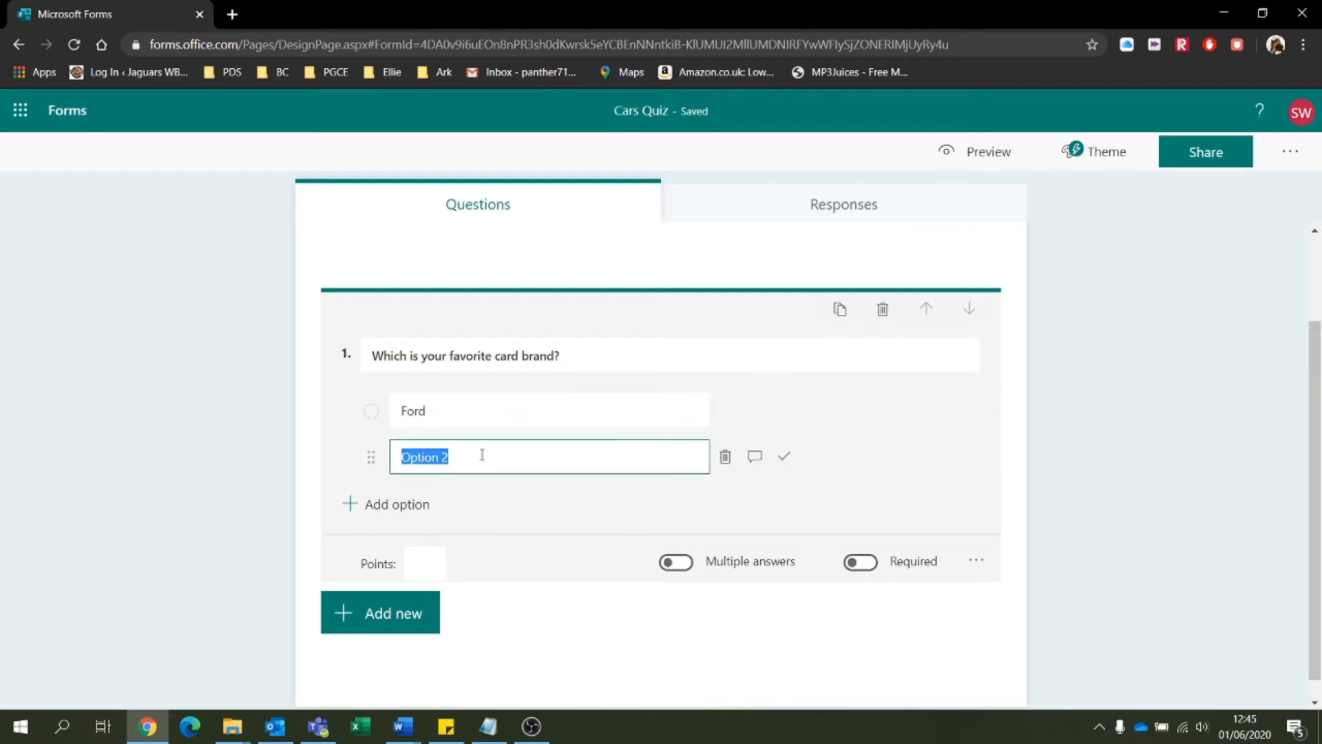
{"action": "type", "text": "Pe"}
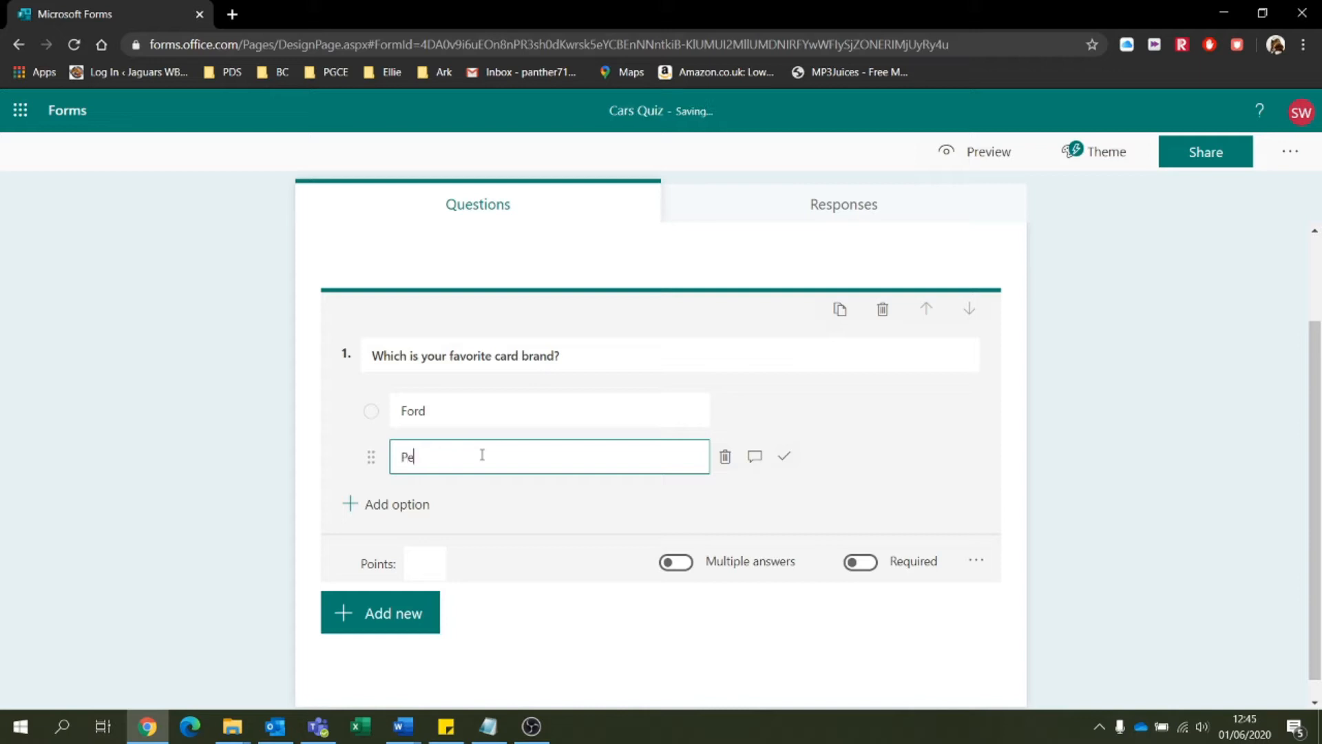
{"action": "key", "text": "BackSpace"}
{"action": "key", "text": "BackSpace"}
{"action": "type", "text": "Vauxhalkl"}
{"action": "key", "text": "BackSpace"}
{"action": "key", "text": "BackSpace"}
{"action": "type", "text": "l"}
Add BMW and Mercedes as the third and fourth answer options.
{"action": "left_click", "coordinate": [426, 505]}
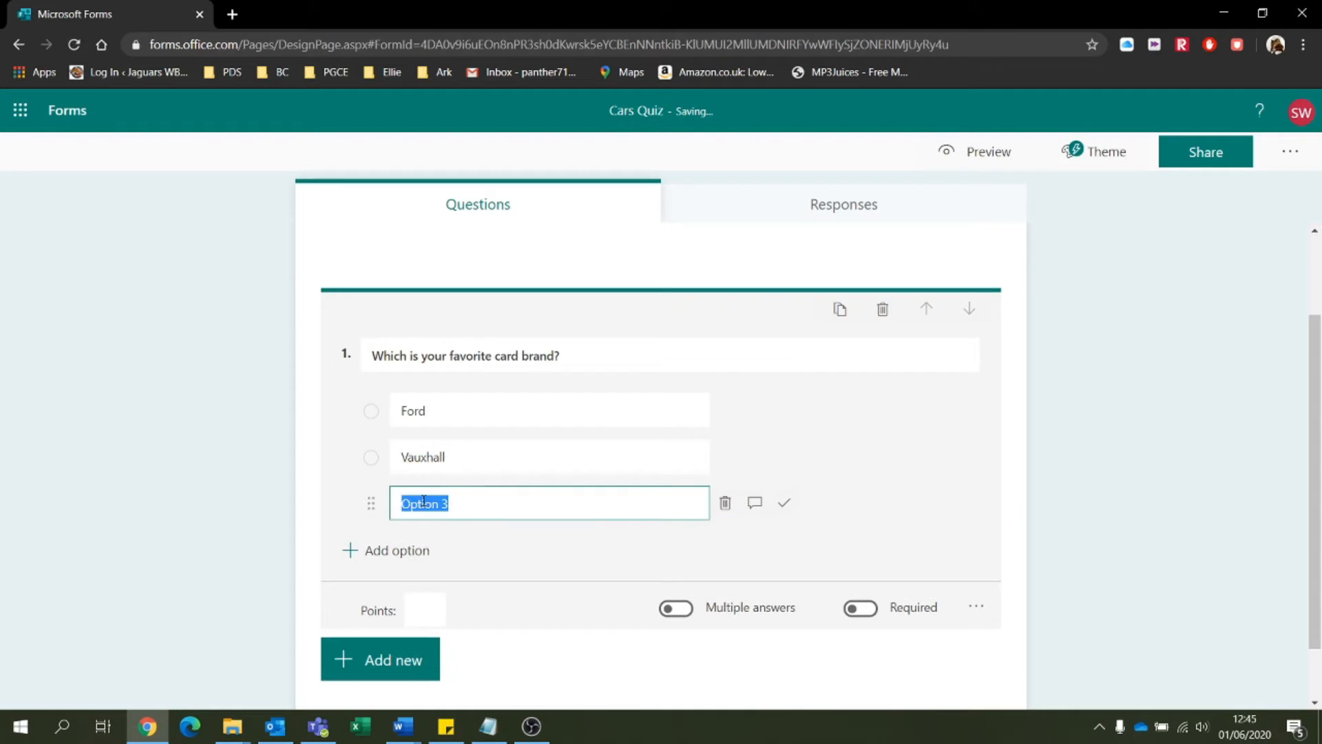
{"action": "type", "text": "BMW"}
{"action": "left_click", "coordinate": [428, 551]}
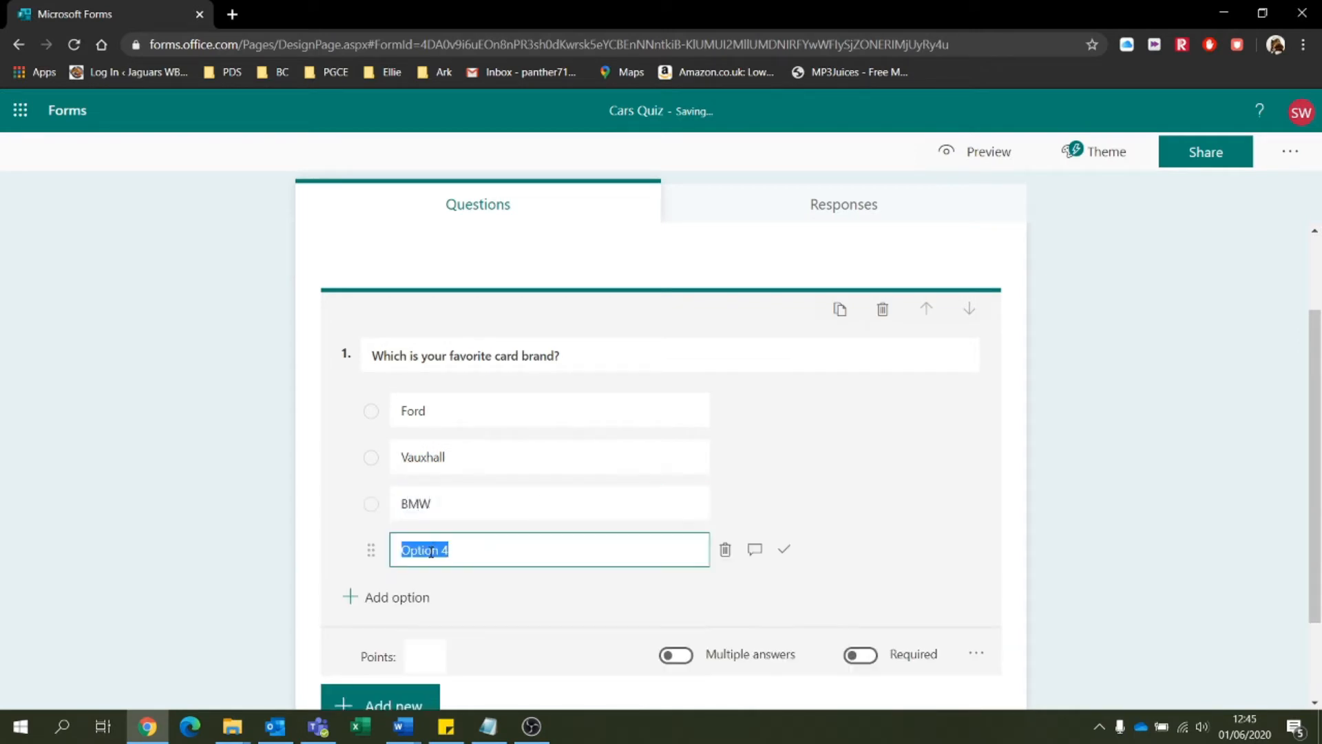
{"action": "type", "text": "Mercedes"}
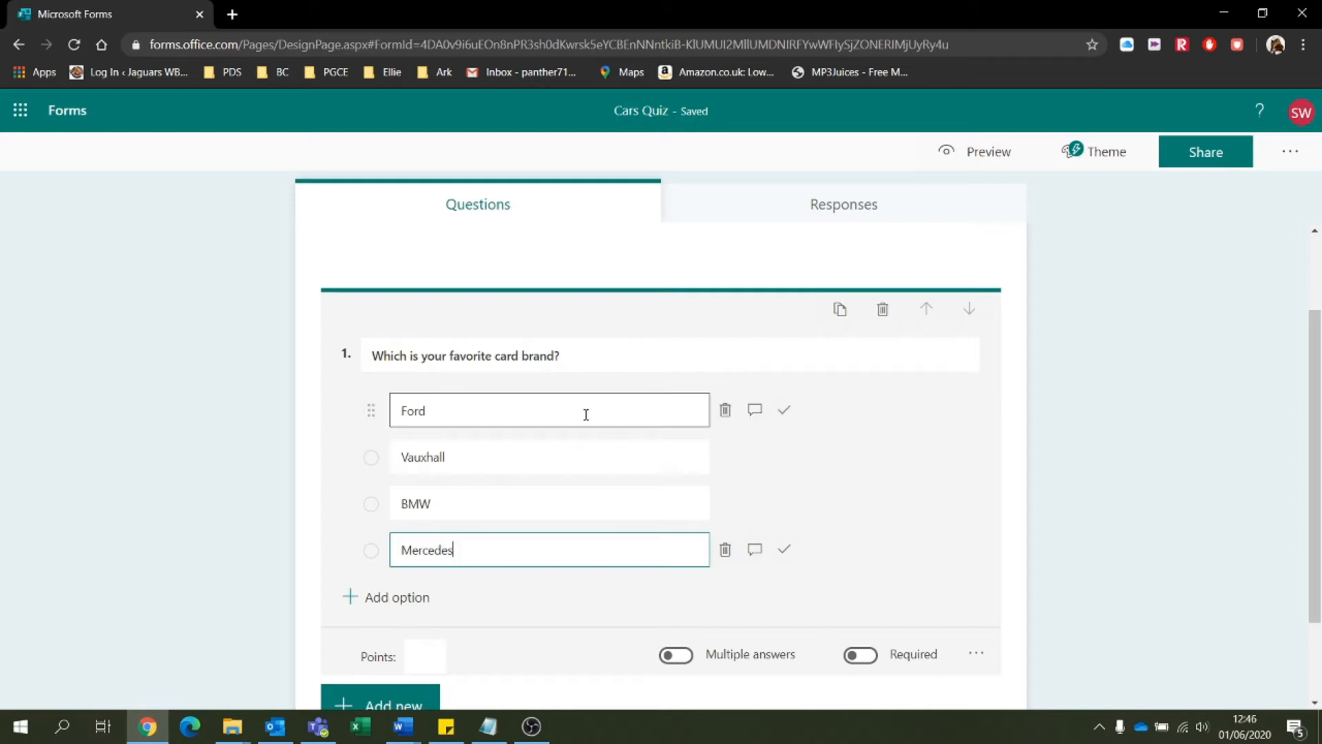
{"action": "left_click", "coordinate": [755, 411]}
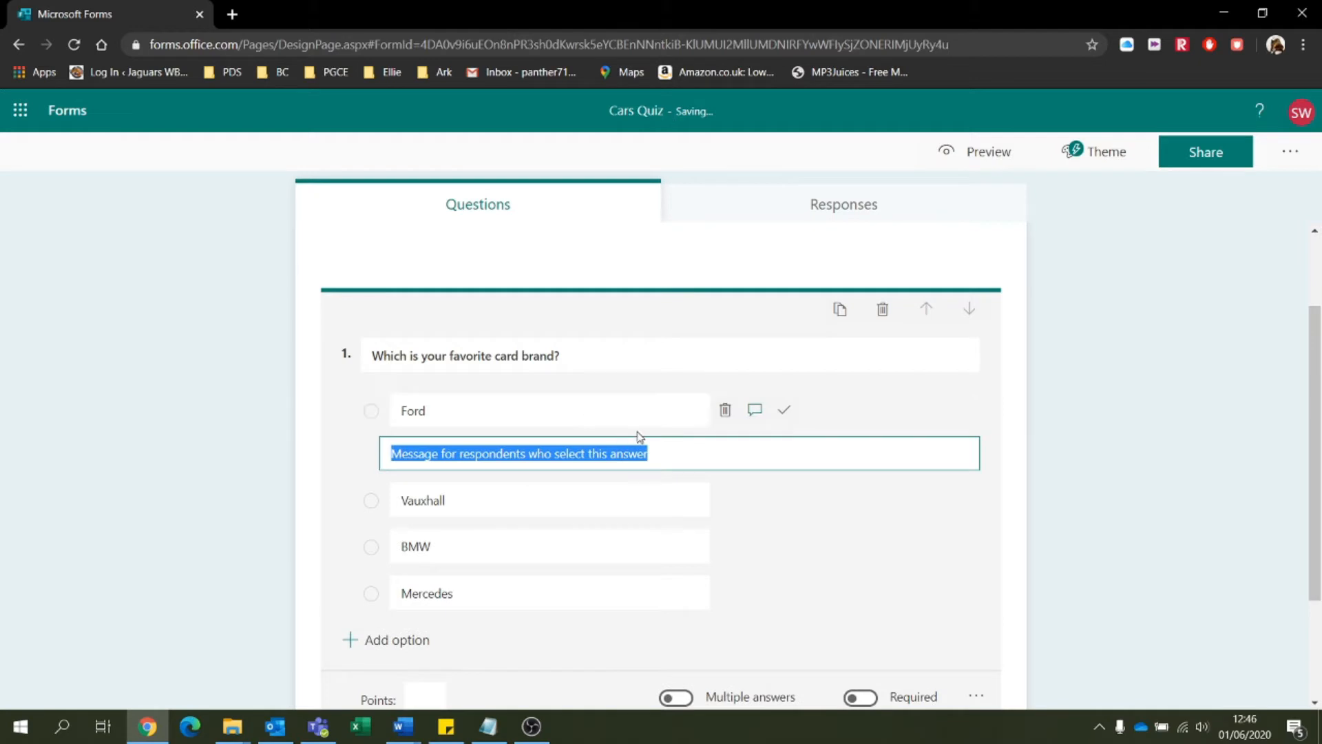
Add feedback for Ford, mark it correct, and allow multiple answers.
{"action": "type", "text": "W"}
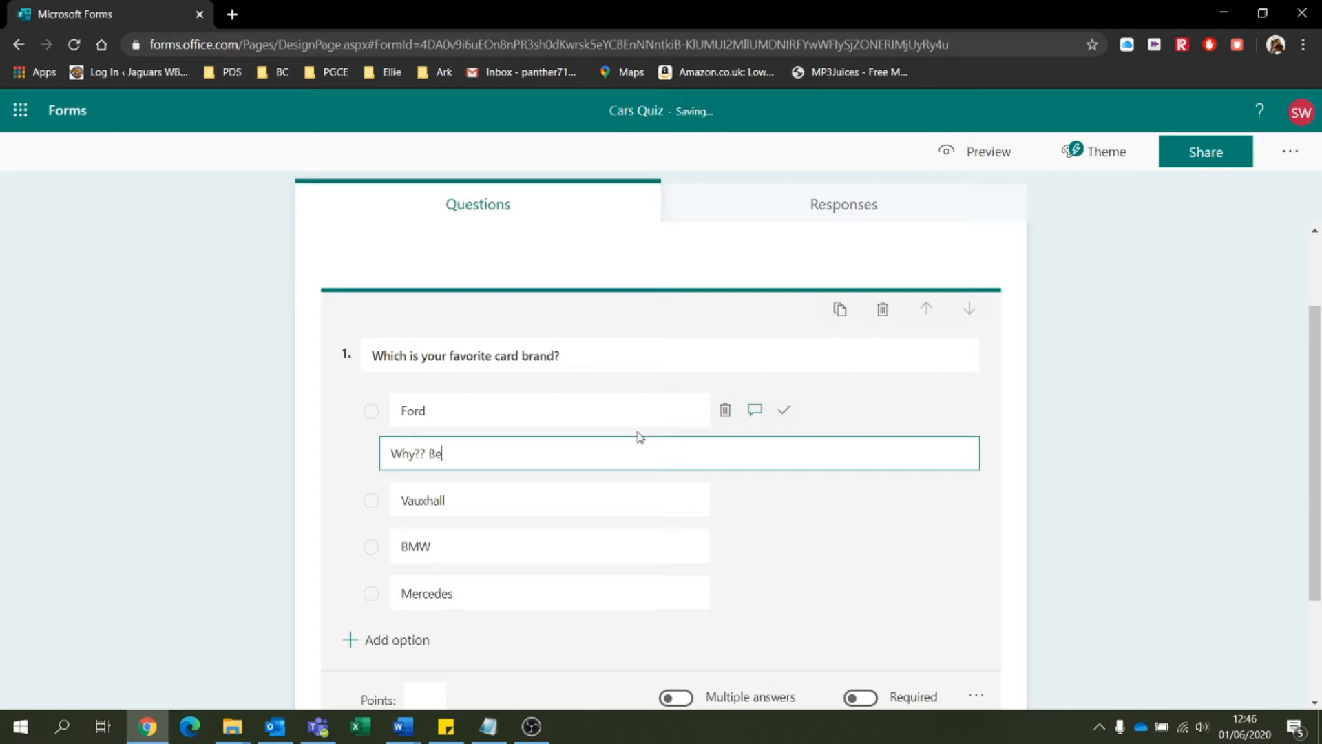
{"action": "key", "text": "BackSpace"}
{"action": "key", "text": "BackSpace"}
{"action": "key", "text": "BackSpace"}
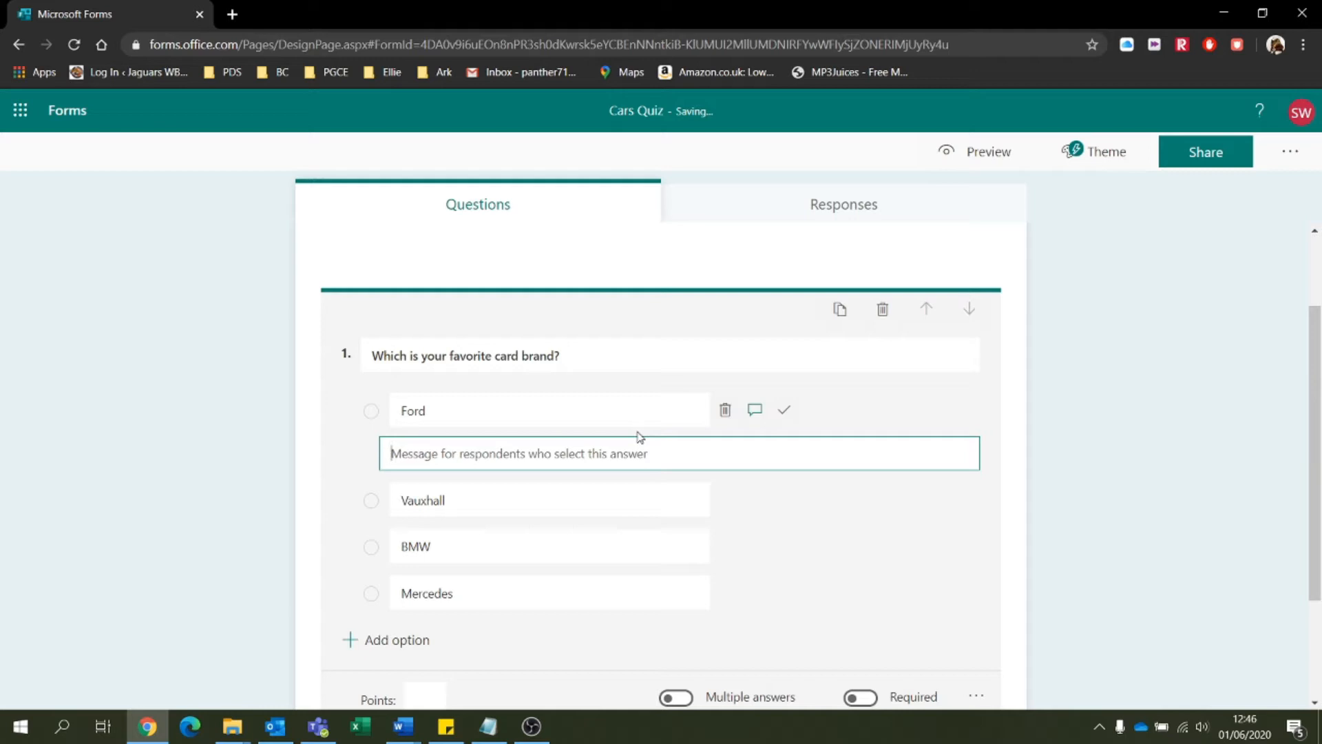
{"action": "type", "text": "Good choice!"}
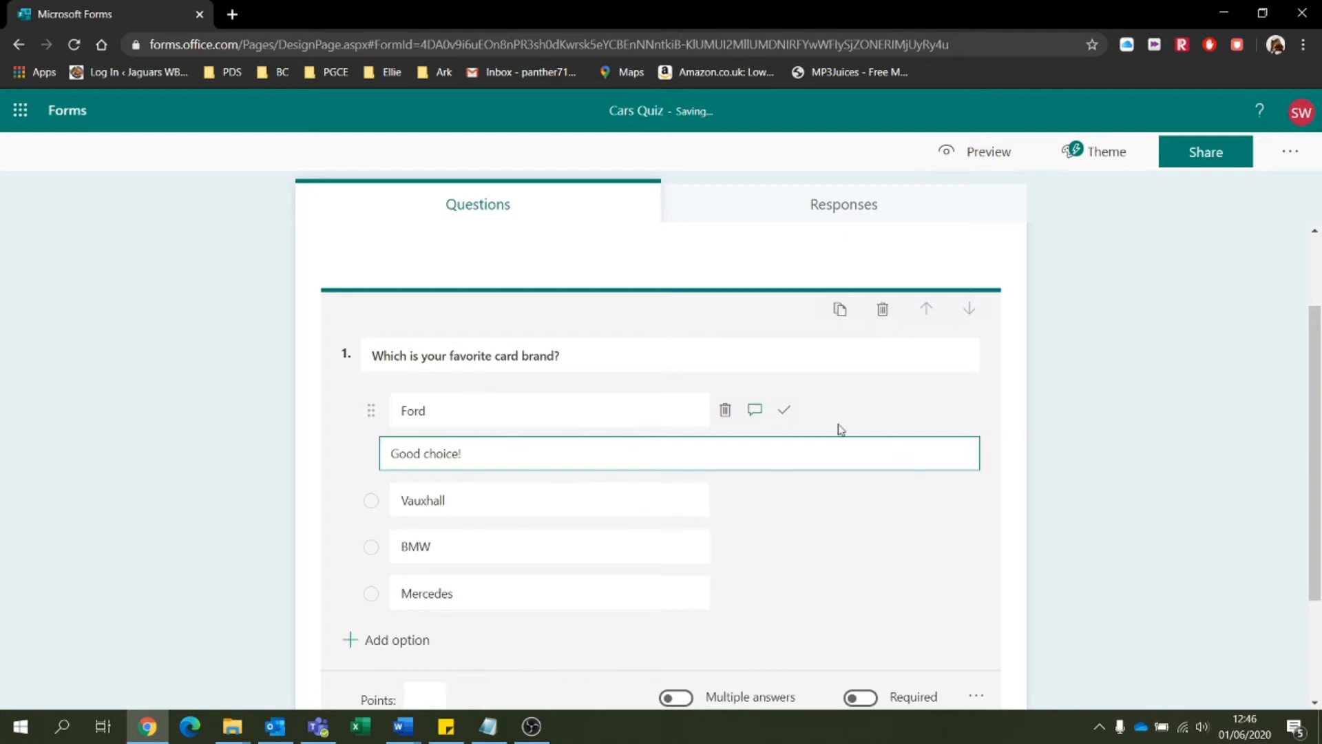
{"action": "left_click", "coordinate": [782, 414]}
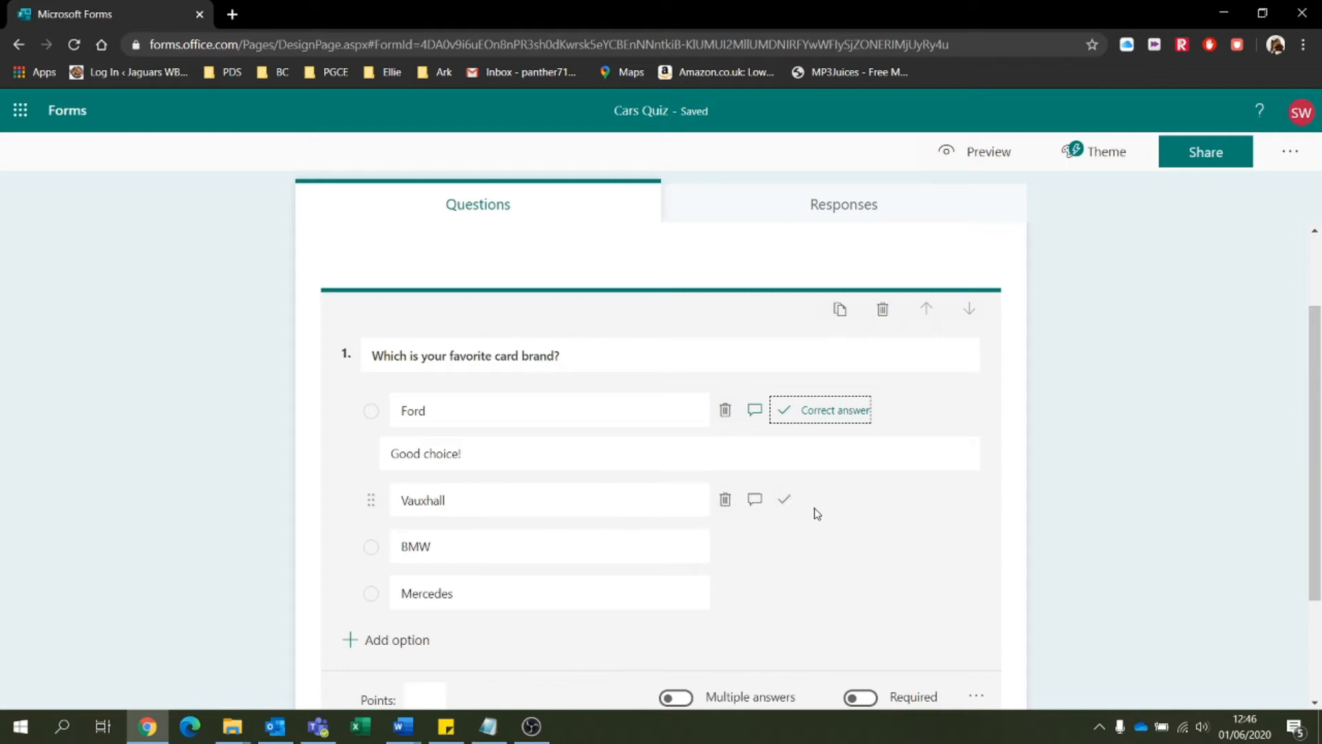
{"action": "scroll", "coordinate": [785, 458], "scroll_direction": "down", "scroll_amount": 1}
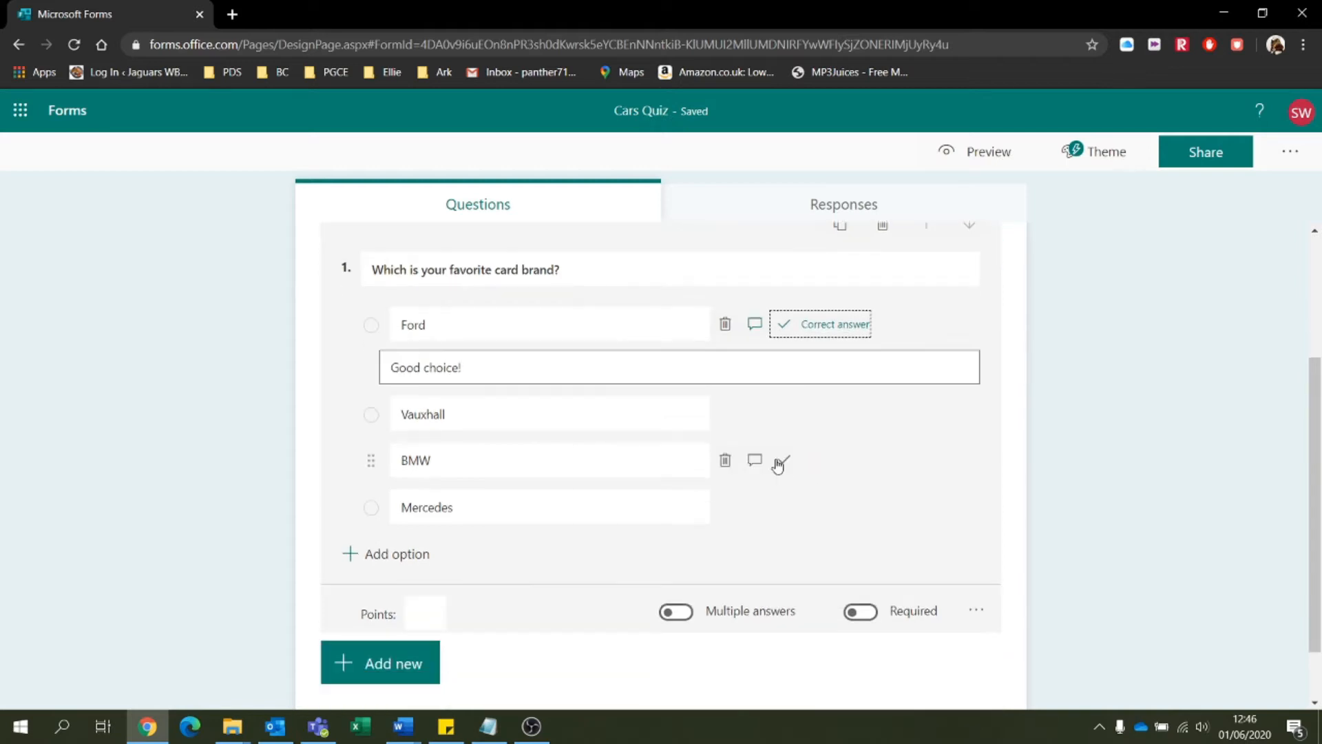
{"action": "left_click", "coordinate": [668, 613]}
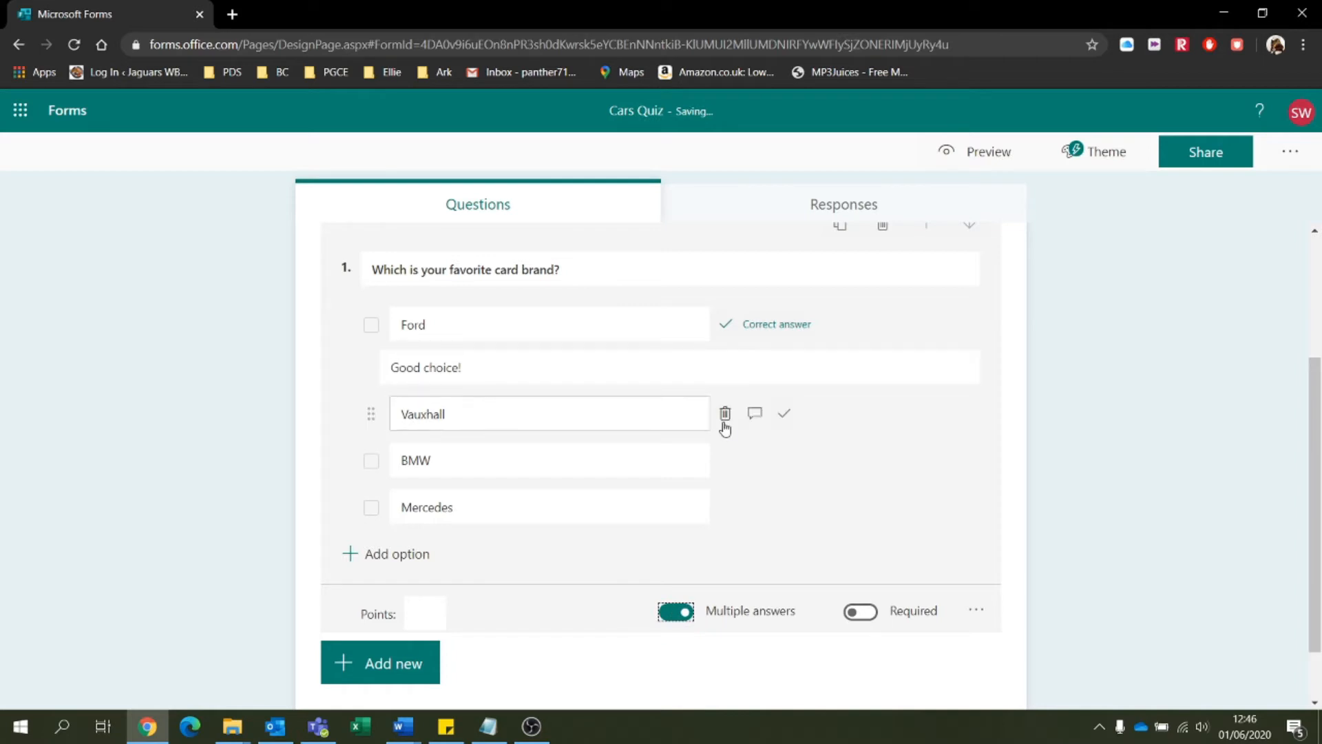
Add feedback for Vauxhall and BMW ('Das Deutch Auto') and mark both correct.
{"action": "left_click", "coordinate": [755, 413]}
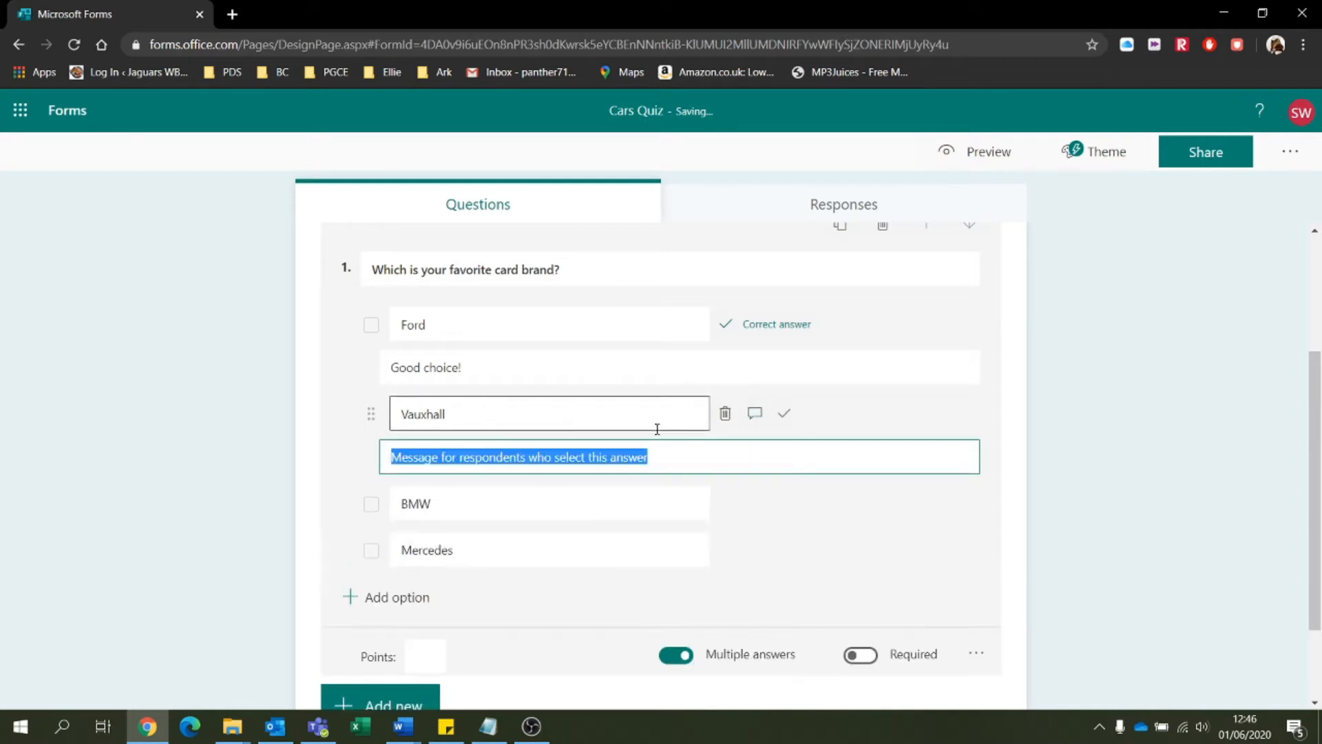
{"action": "type", "text": "WH"}
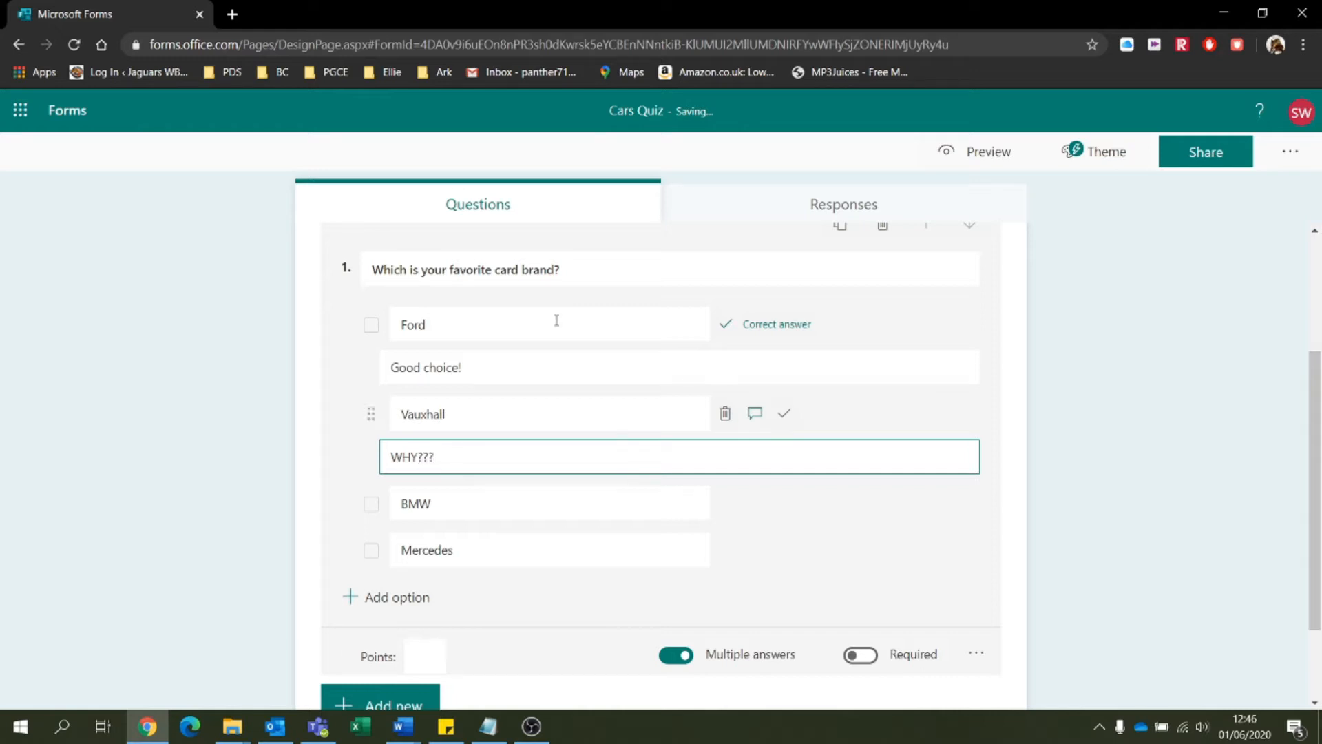
{"action": "left_click", "coordinate": [785, 414]}
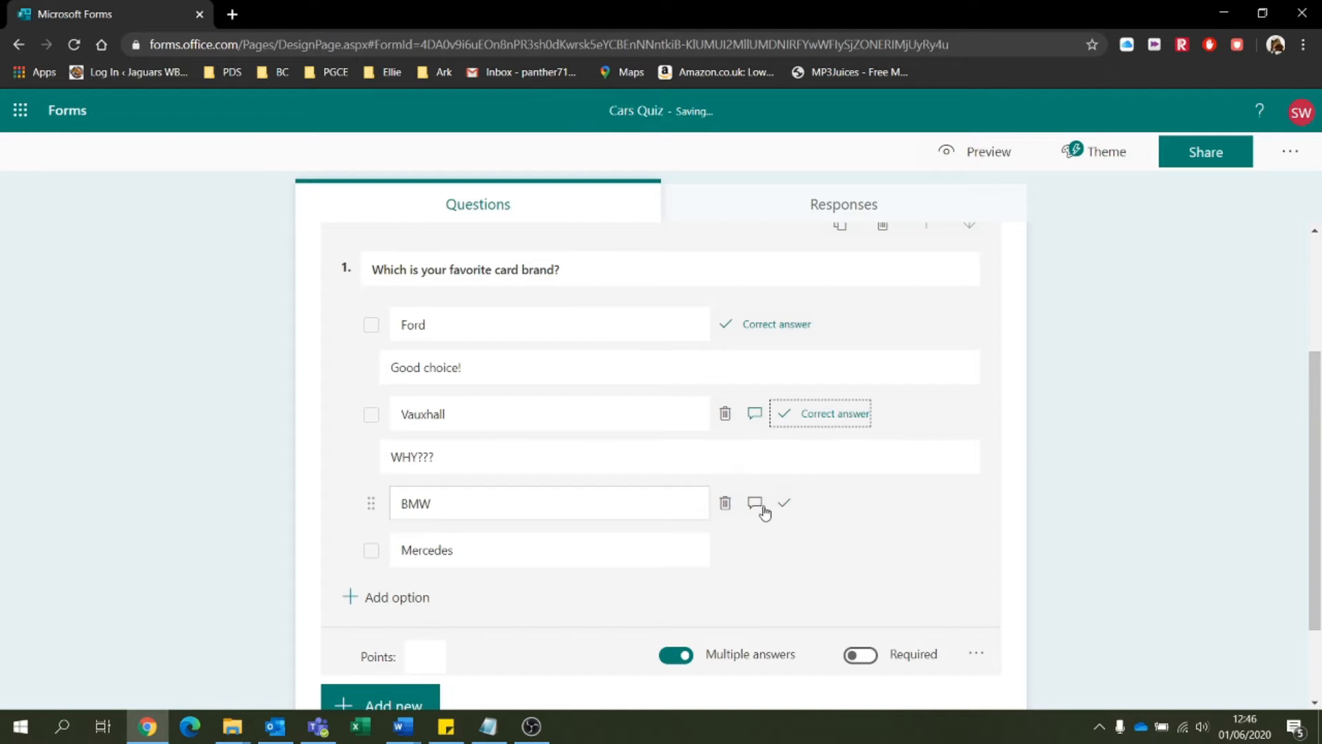
{"action": "left_click", "coordinate": [755, 503]}
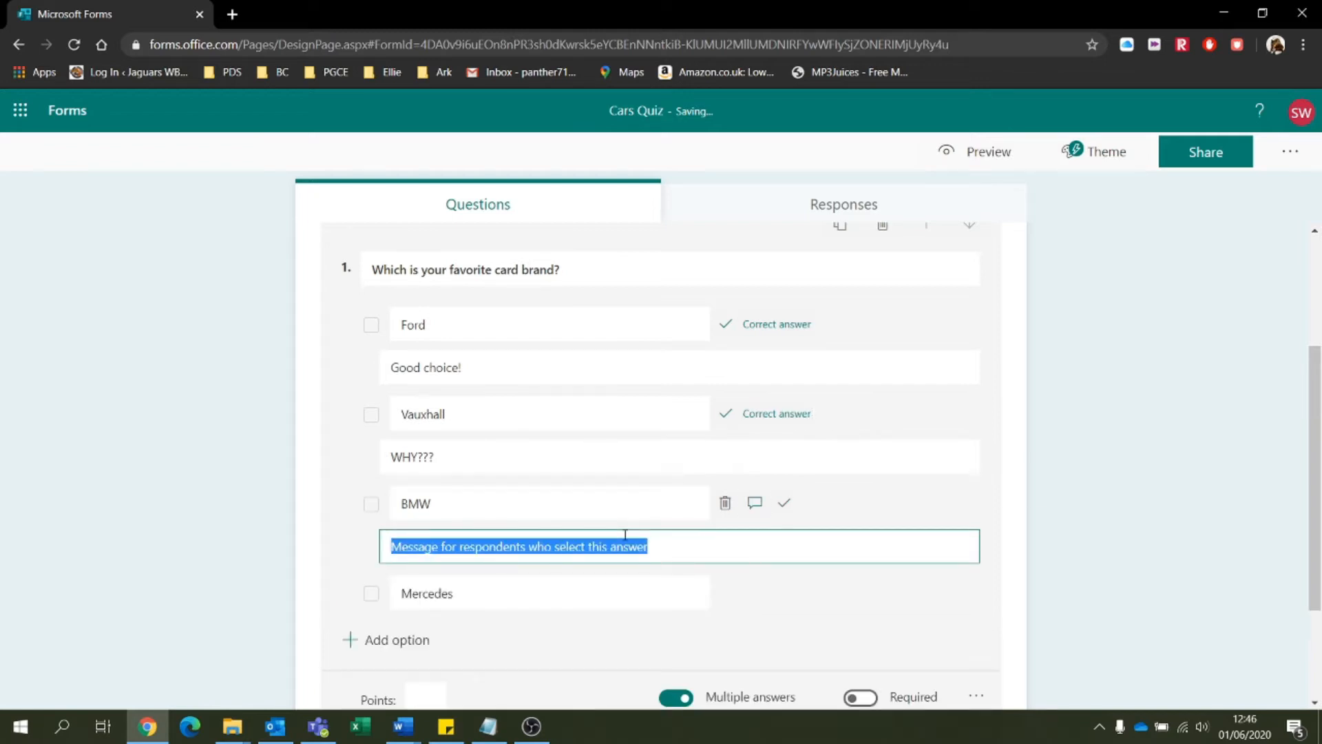
{"action": "type", "text": "Das D"}
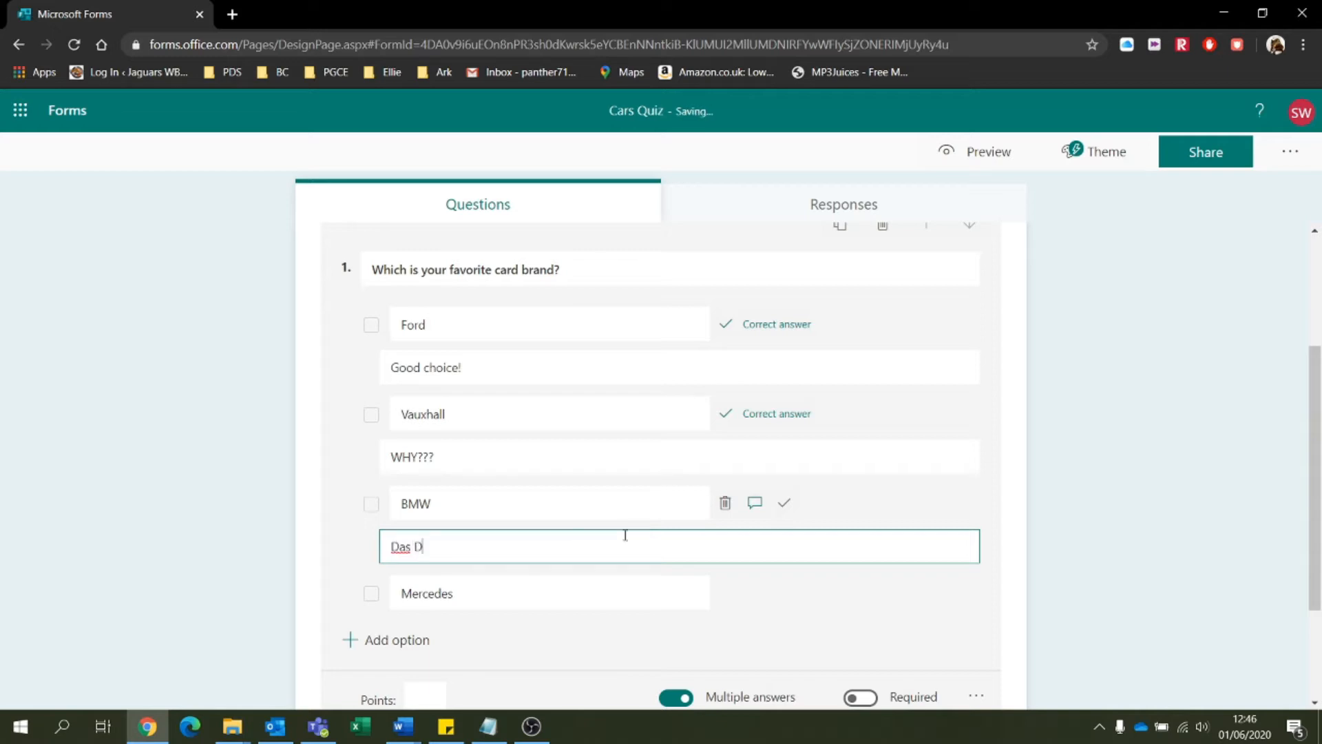
{"action": "type", "text": "eutch Auto"}
{"action": "left_click", "coordinate": [785, 503]}
Give Mercedes the feedback 'refined and an excellent choice!' and mark it correct.
{"action": "left_click", "coordinate": [507, 602]}
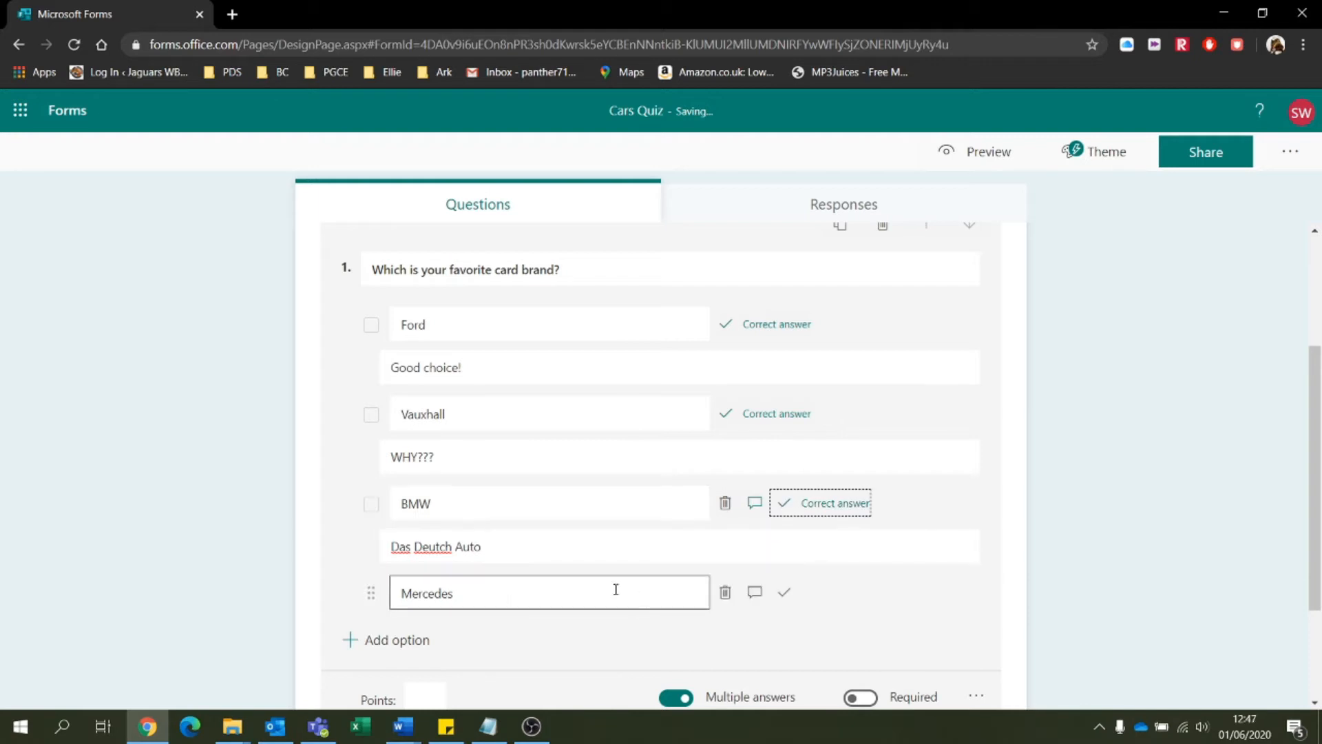
{"action": "left_click", "coordinate": [755, 592]}
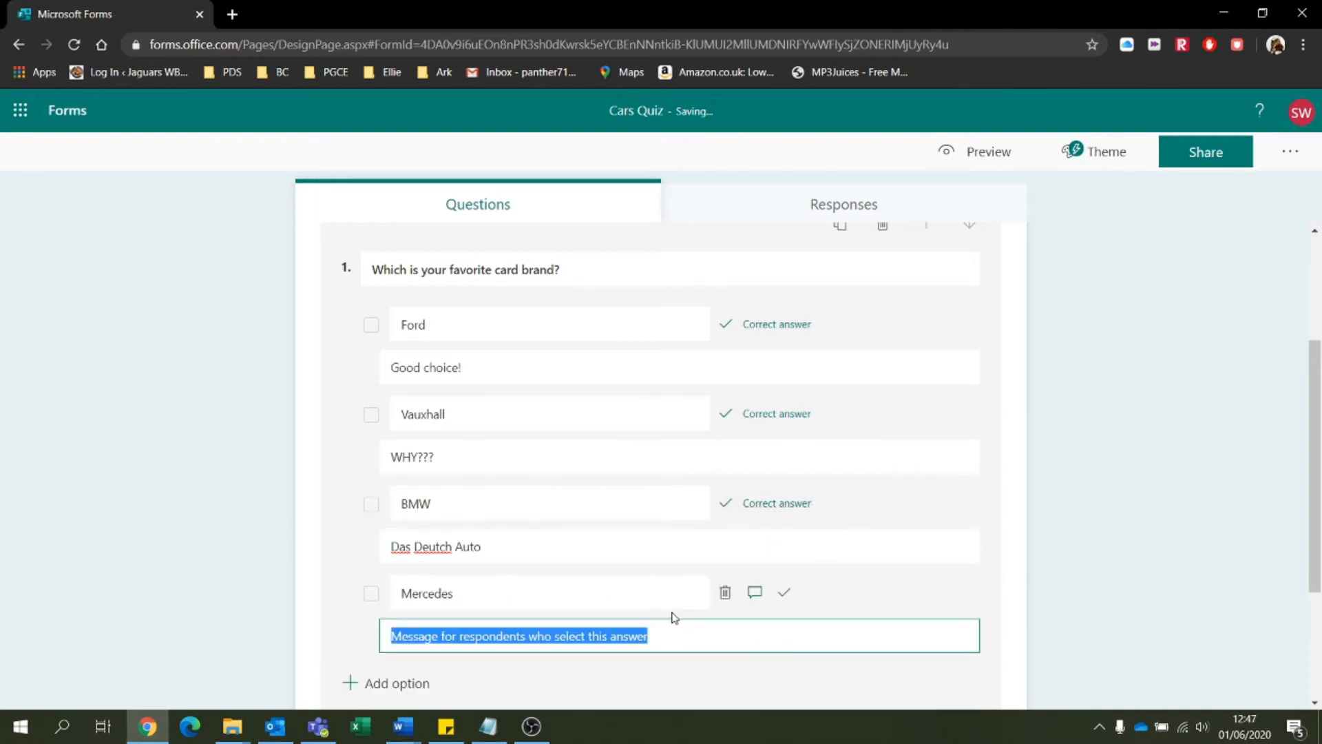
{"action": "type", "text": "refine"}
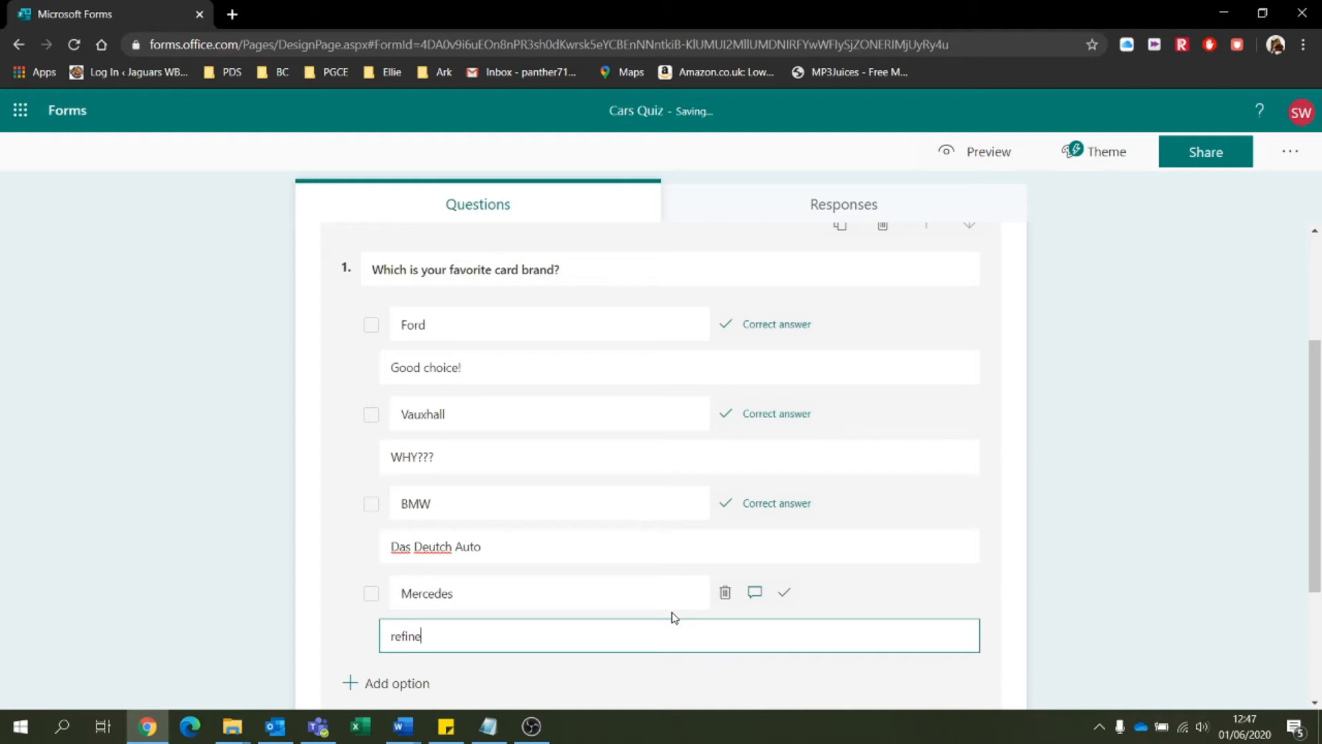
{"action": "type", "text": "d and an excellent choice!"}
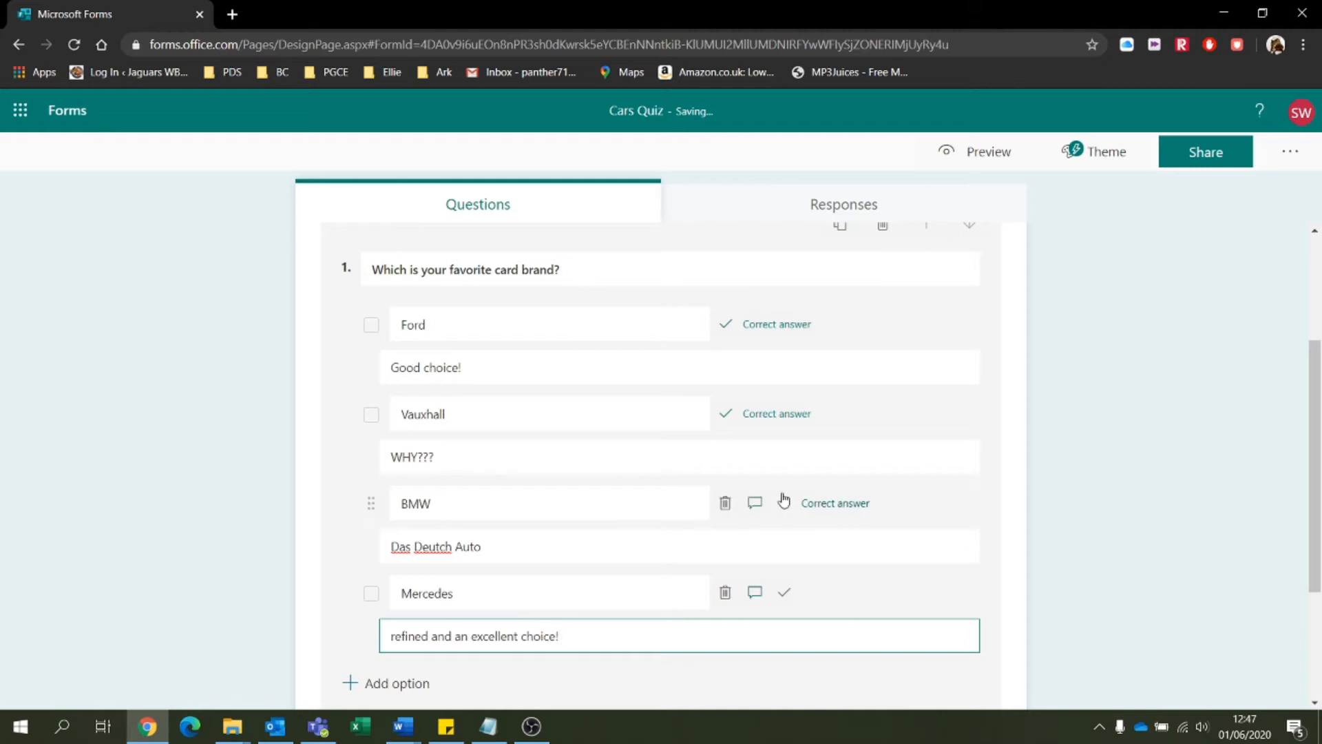
{"action": "left_click", "coordinate": [785, 594]}
{"action": "scroll", "coordinate": [706, 389], "scroll_direction": "down", "scroll_amount": 3}
{"action": "scroll", "coordinate": [758, 428], "scroll_direction": "up", "scroll_amount": 3}
{"action": "scroll", "coordinate": [750, 428], "scroll_direction": "down", "scroll_amount": 1}
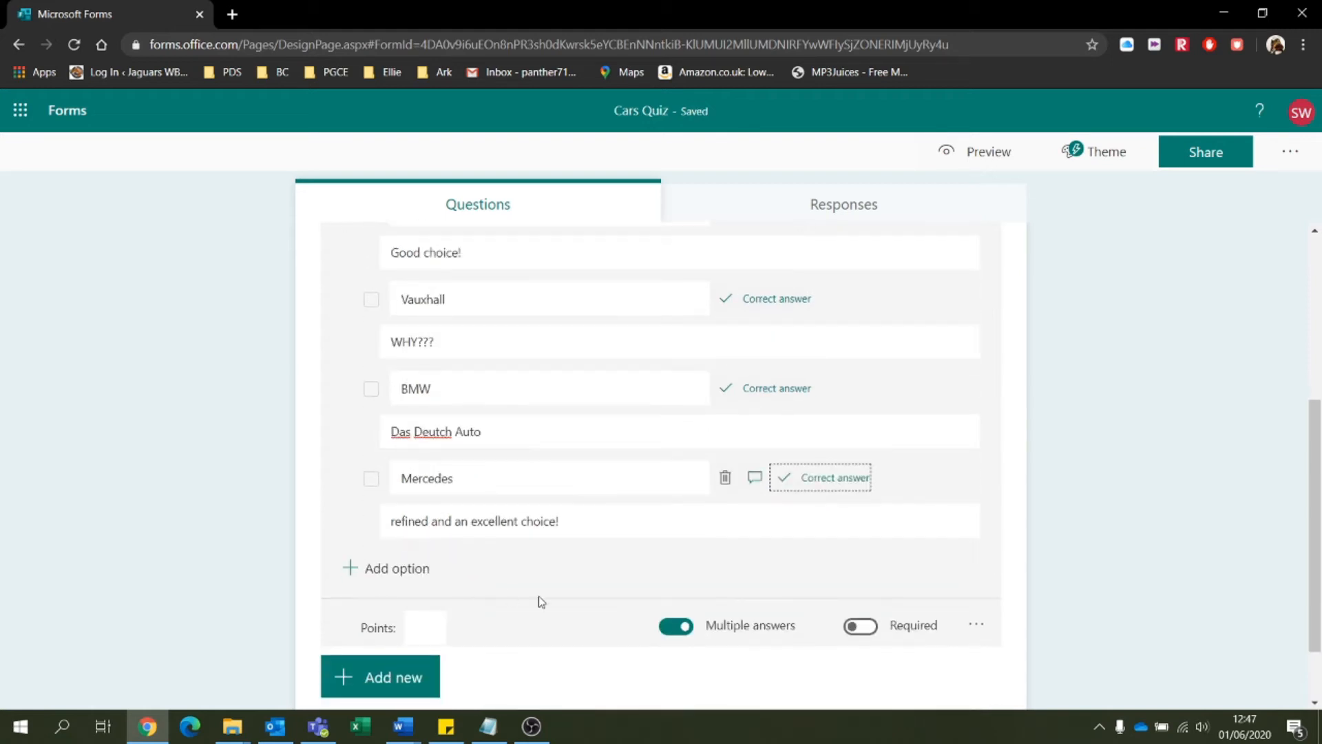
{"action": "scroll", "coordinate": [600, 593], "scroll_direction": "down", "scroll_amount": 1}
Mark question 1 as required, checking its More settings menu without changing anything.
{"action": "left_click", "coordinate": [426, 541]}
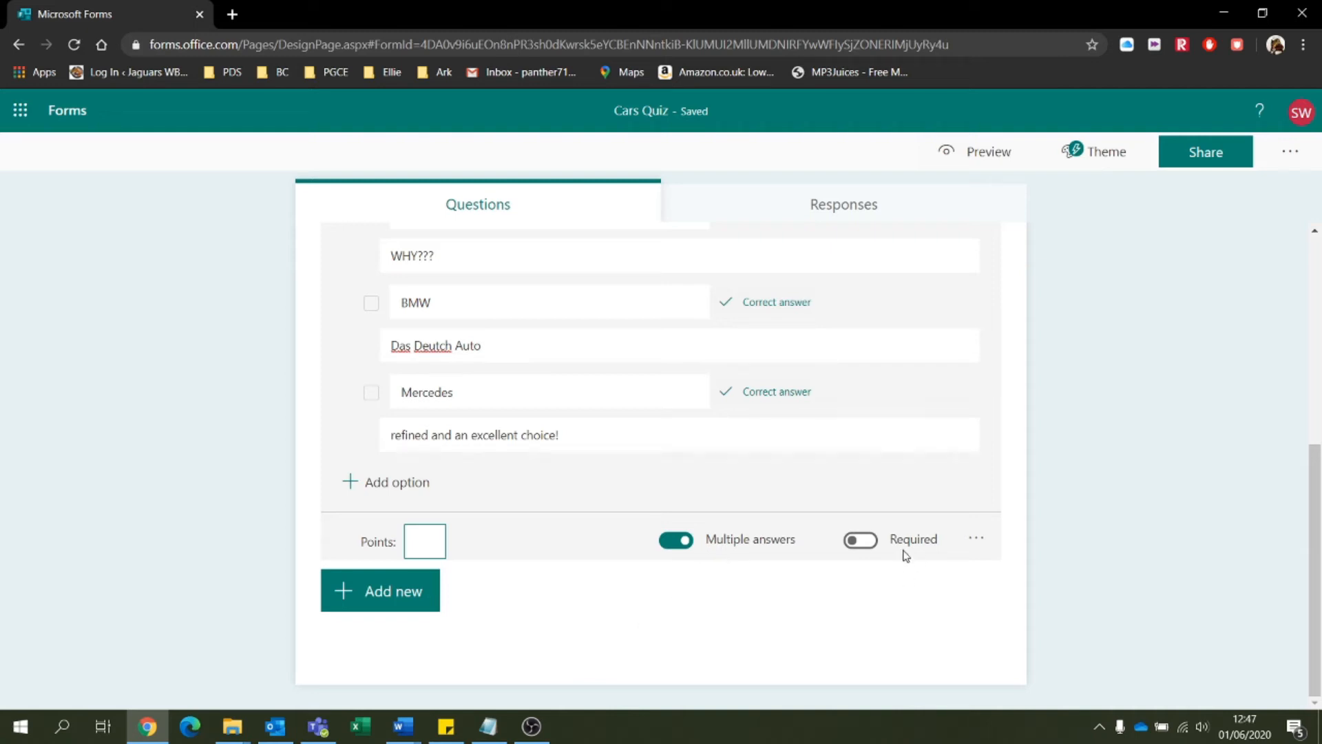
{"action": "left_click", "coordinate": [857, 542]}
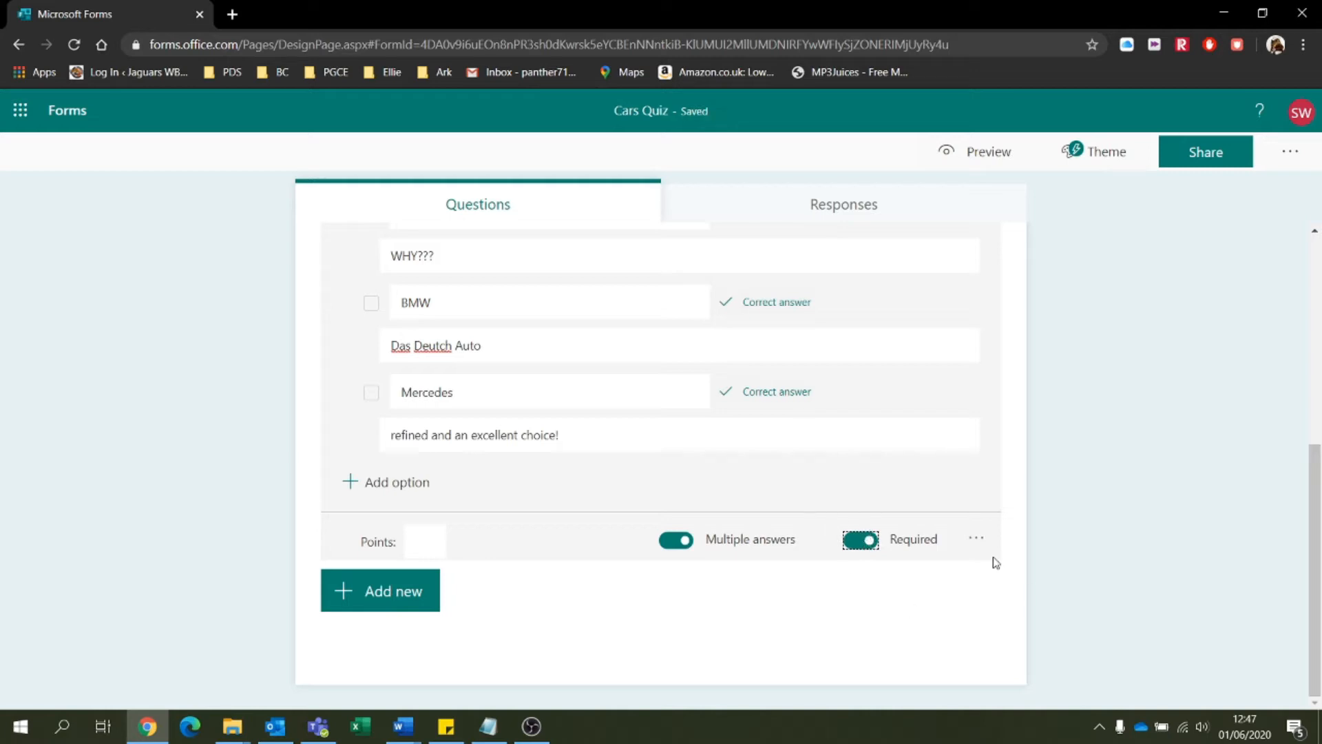
{"action": "left_click", "coordinate": [977, 540]}
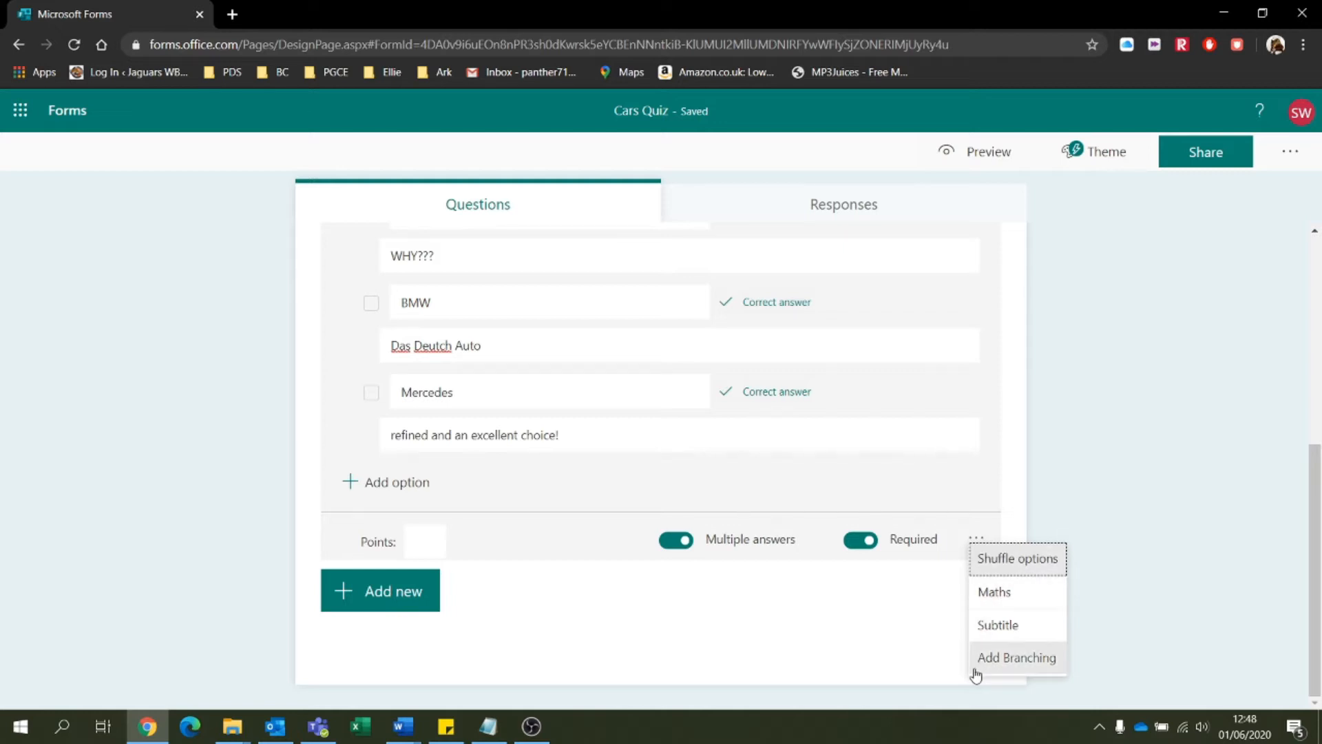
{"action": "left_click", "coordinate": [767, 640]}
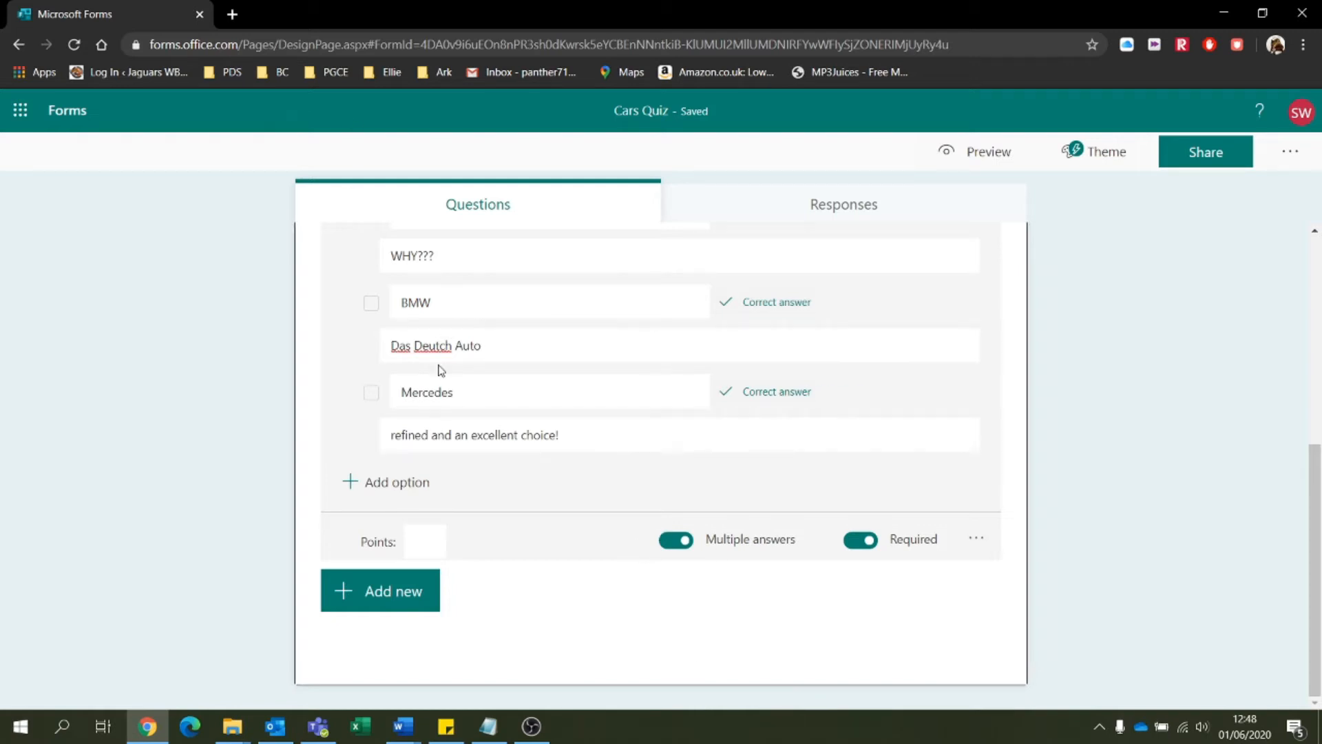
Translate 'the german car' into German on Google, finding 'das deutsche auto'.
{"action": "left_click", "coordinate": [240, 19]}
{"action": "type", "text": "transl"}
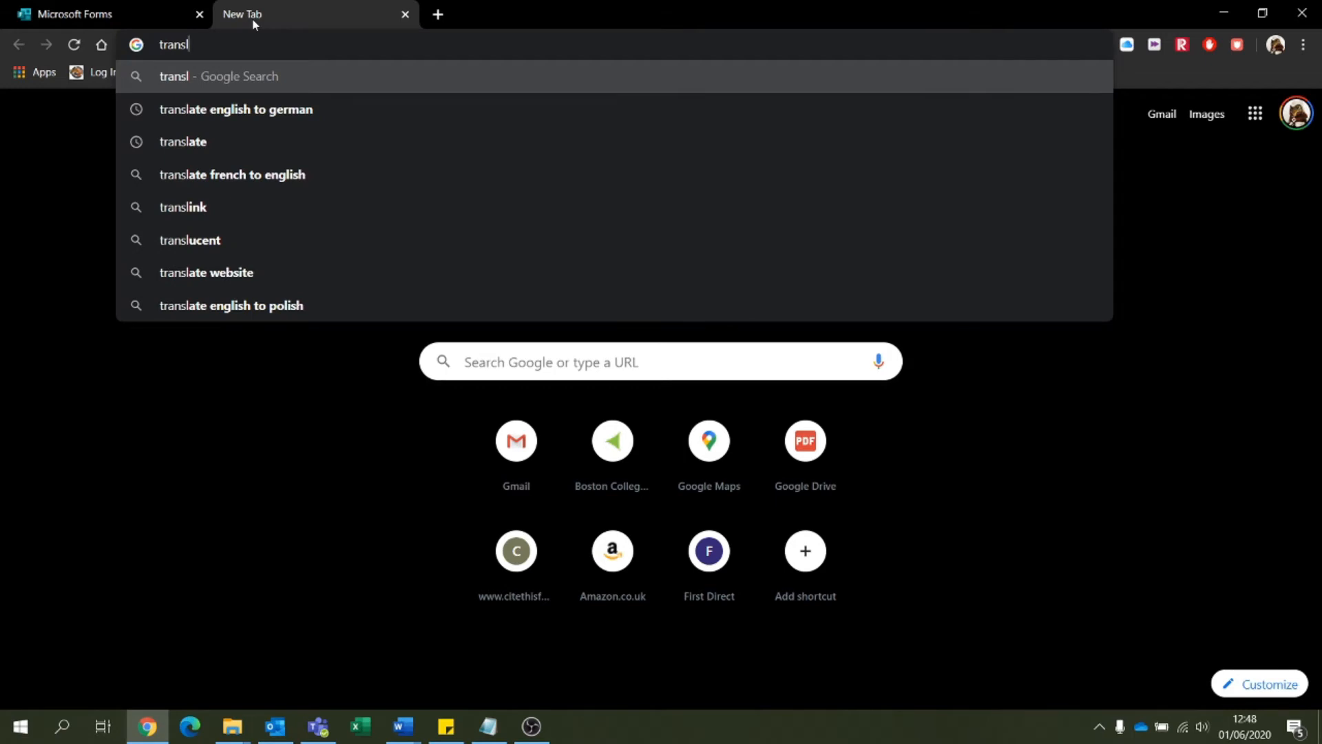
{"action": "key", "text": "Down"}
{"action": "key", "text": "Return"}
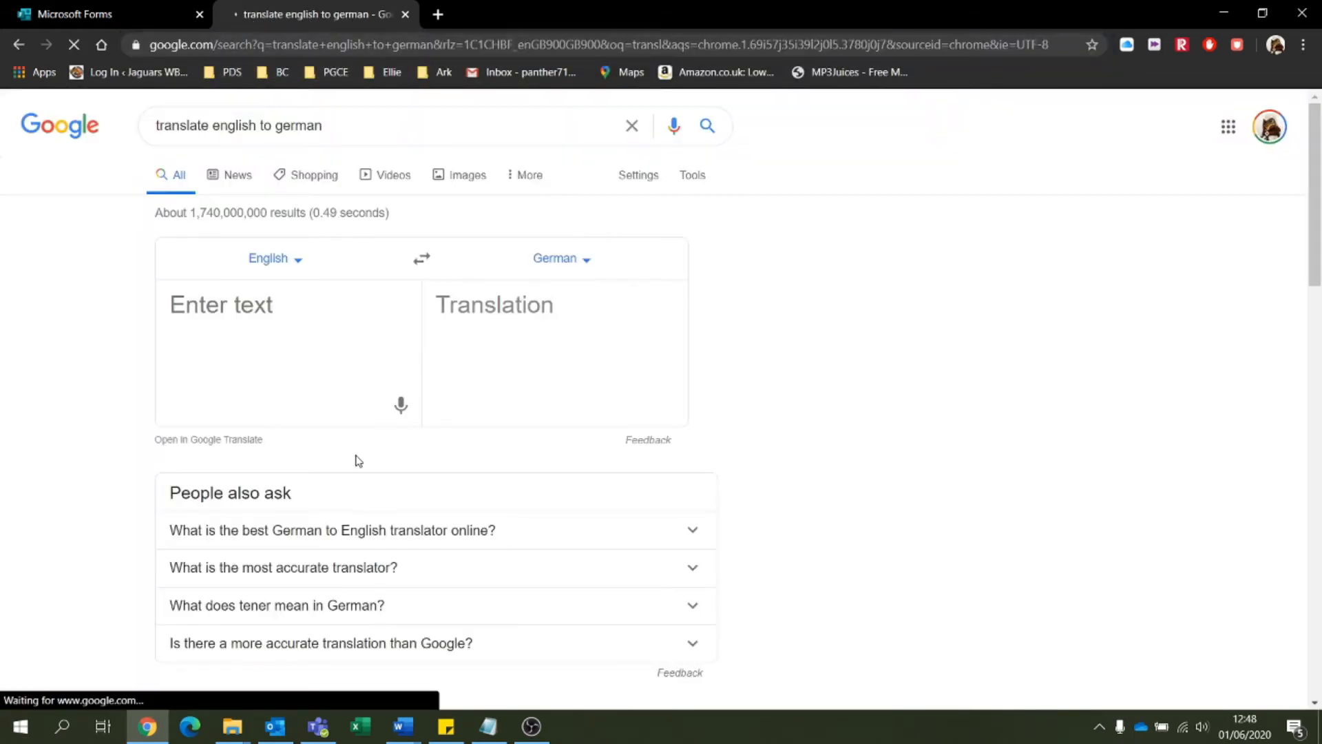
{"action": "left_click", "coordinate": [411, 275]}
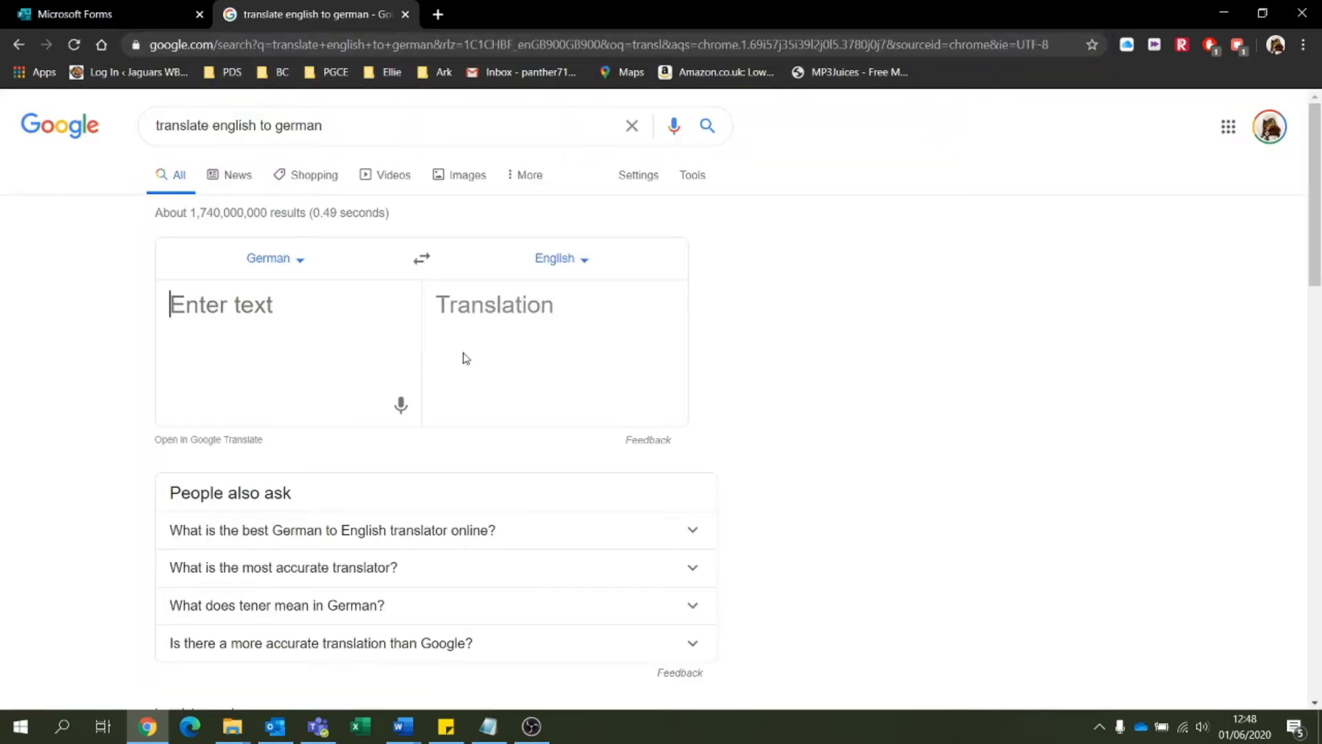
{"action": "left_click", "coordinate": [420, 261]}
{"action": "type", "text": "the german car"}
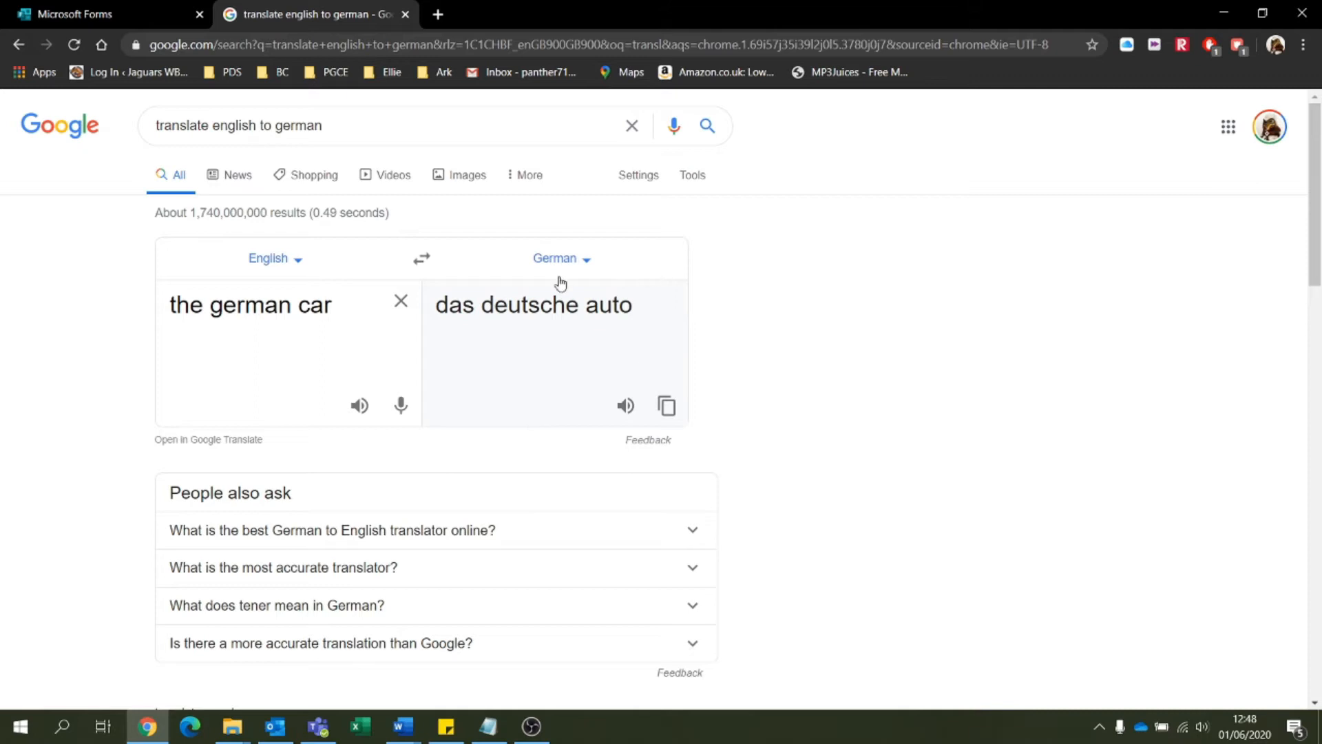
{"action": "left_click_drag", "start_coordinate": [637, 307], "coordinate": [497, 304]}
{"action": "left_click_drag", "start_coordinate": [578, 308], "coordinate": [485, 310]}
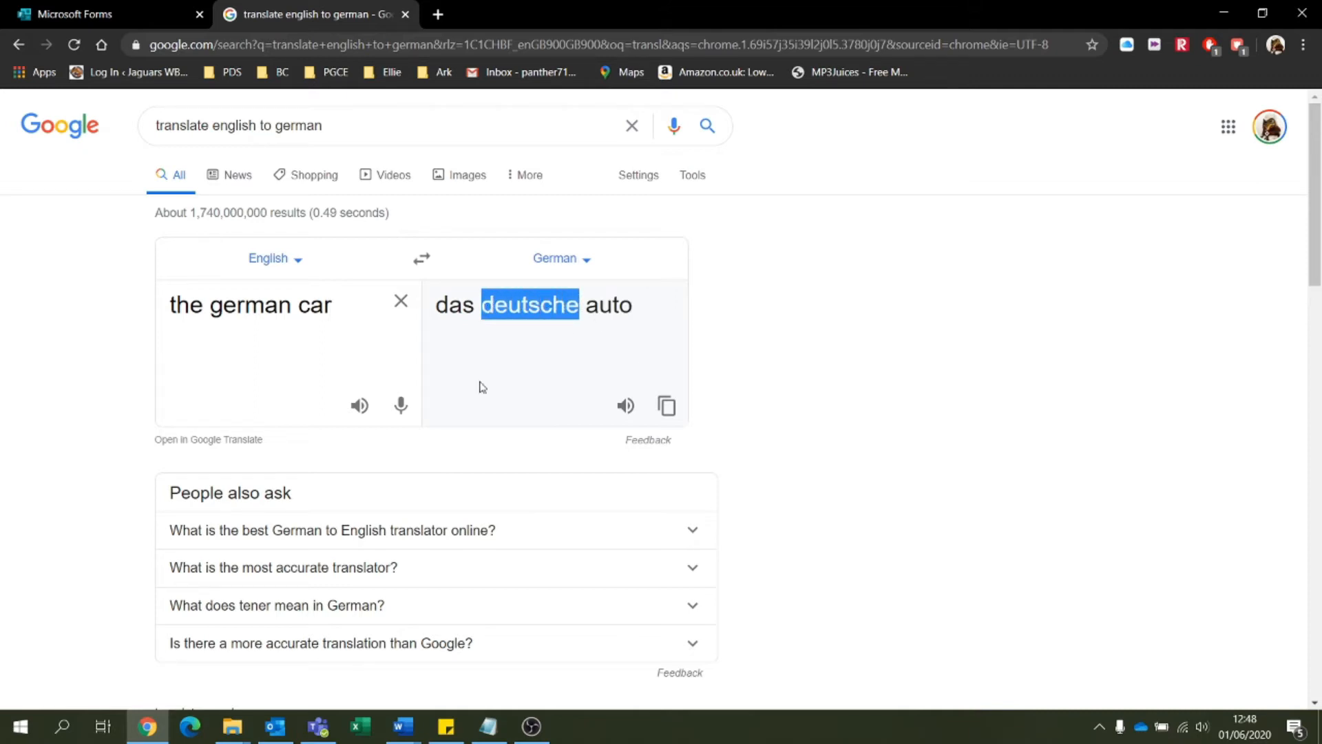
Back in Cars Quiz, select the misspelt 'Deutch' in BMW's feedback.
{"action": "left_click", "coordinate": [111, 14]}
{"action": "left_click", "coordinate": [451, 345]}
{"action": "mouse_move", "coordinate": [392, 346]}
{"action": "left_mouse_down"}
{"action": "mouse_move", "coordinate": [434, 345]}
{"action": "mouse_move", "coordinate": [416, 348]}
{"action": "left_mouse_up"}
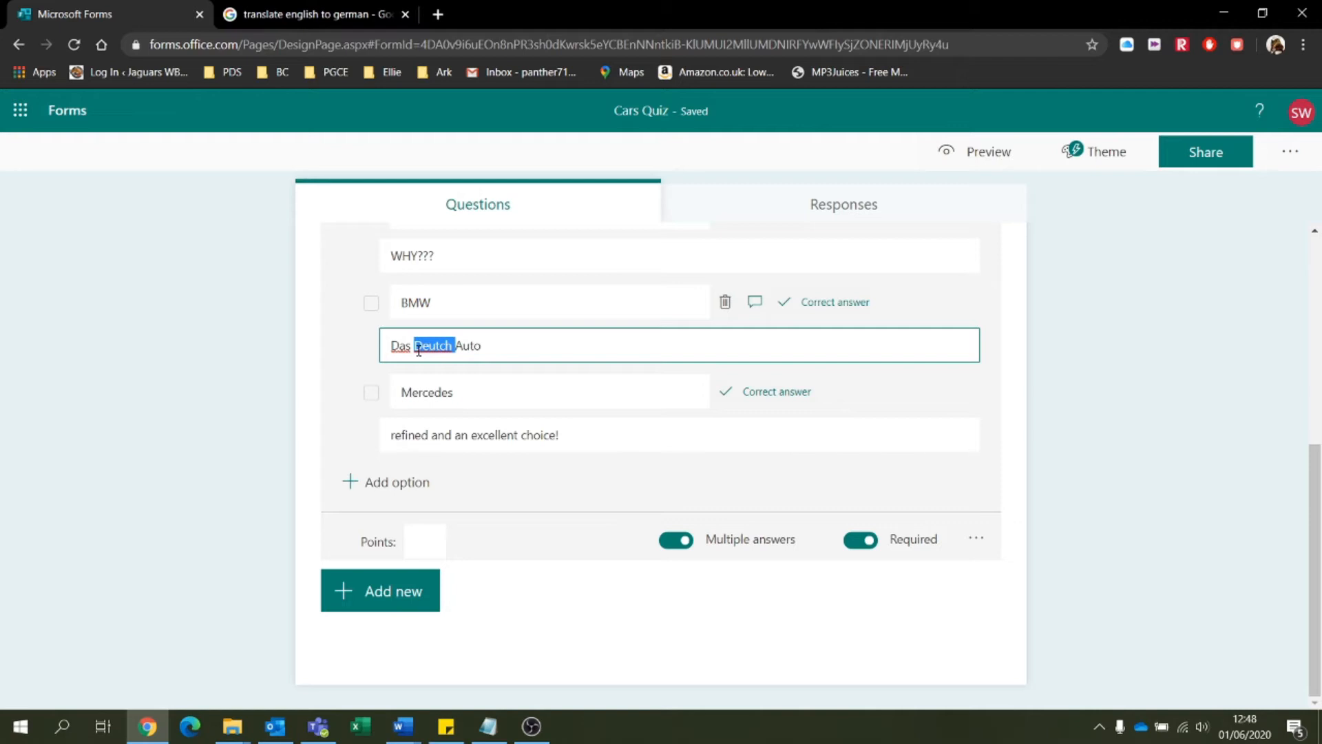
Correct BMW's feedback to 'Deutsche' and add text question 2, 'Do you like cars?'.
{"action": "type", "text": "Deutsche"}
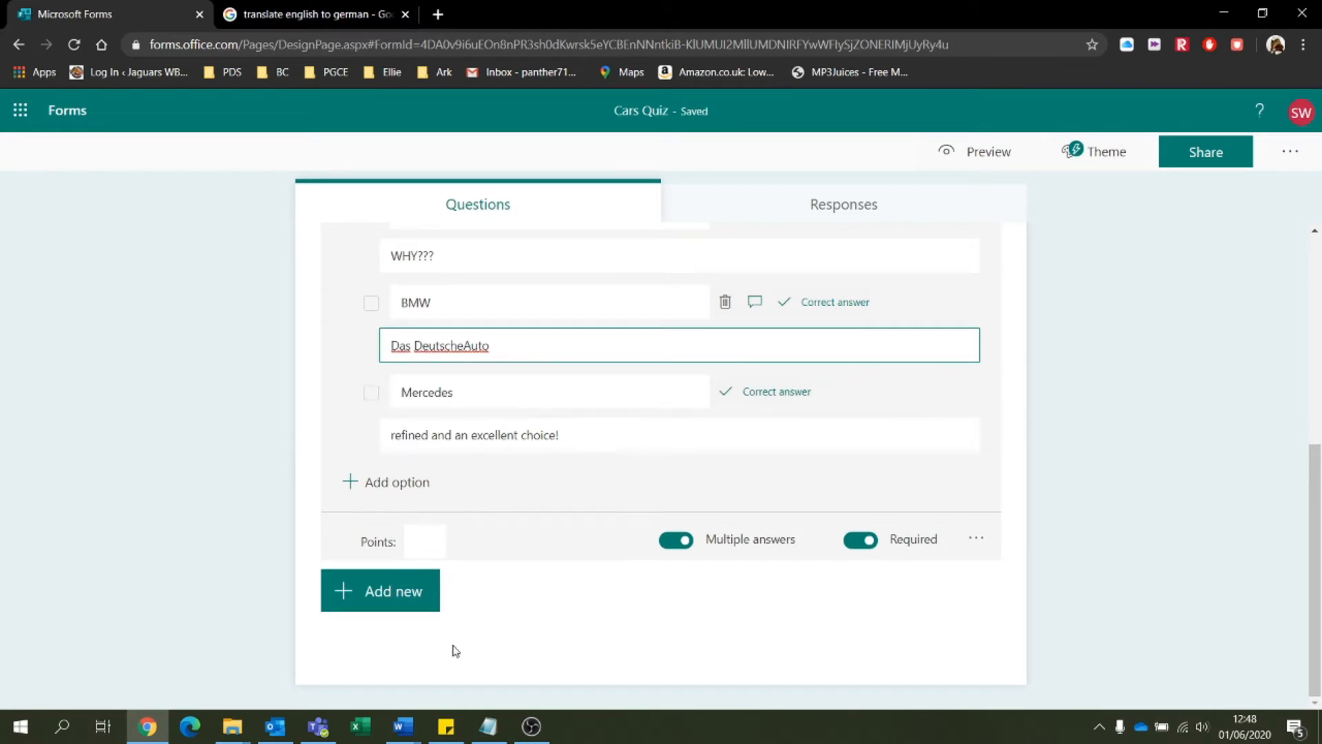
{"action": "left_click", "coordinate": [364, 598]}
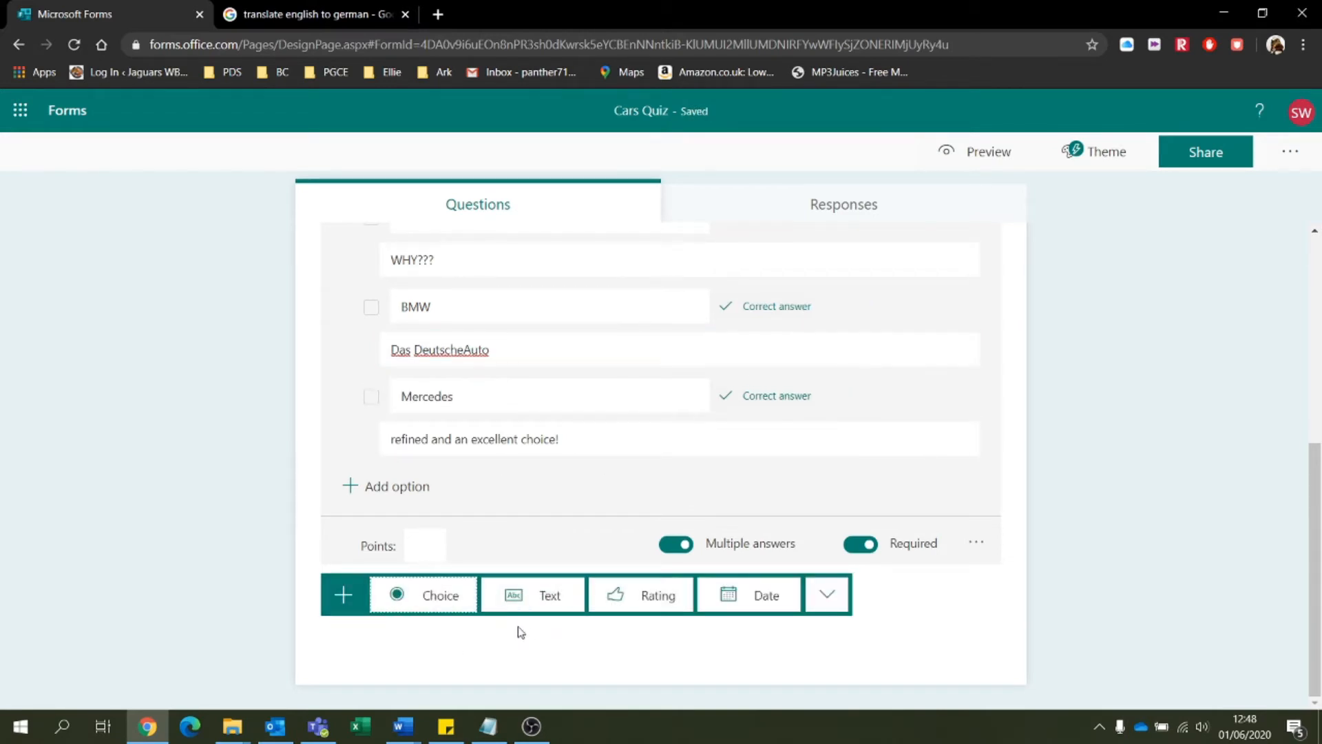
{"action": "left_click", "coordinate": [529, 604]}
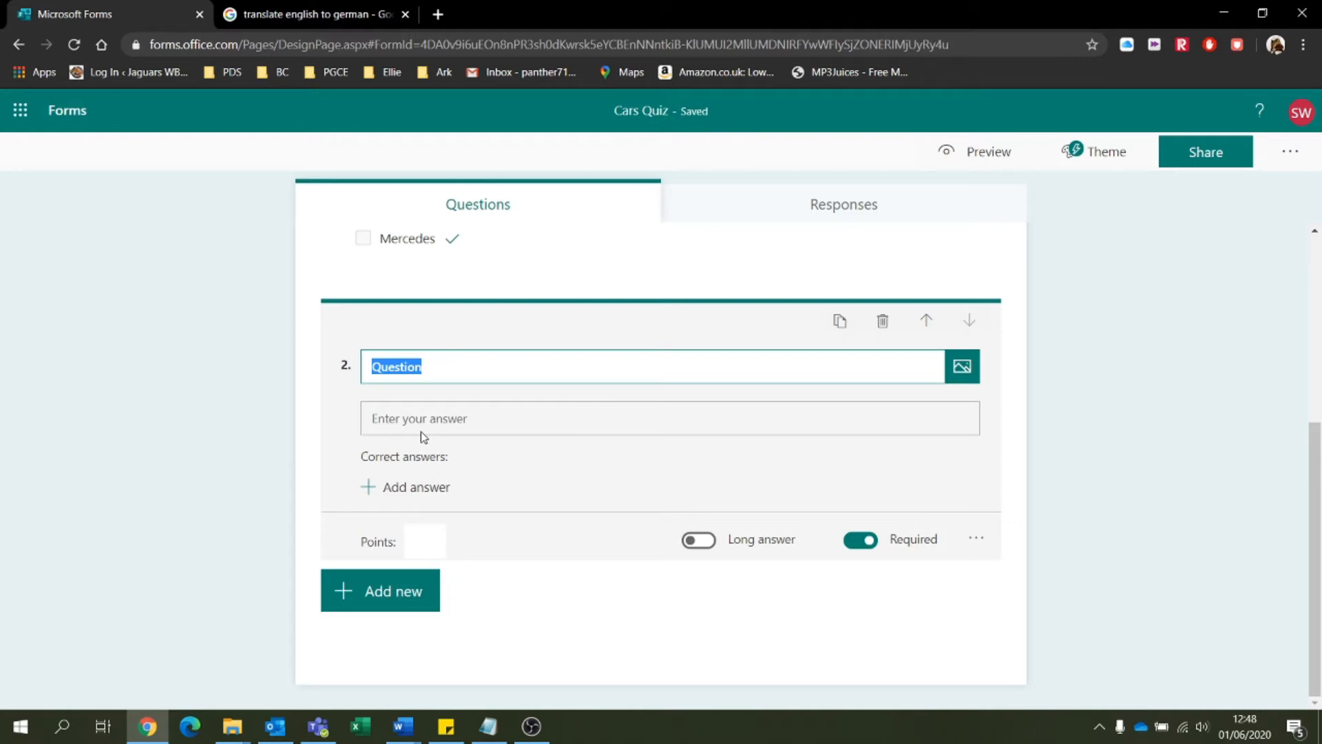
{"action": "type", "text": "Do you like cars?"}
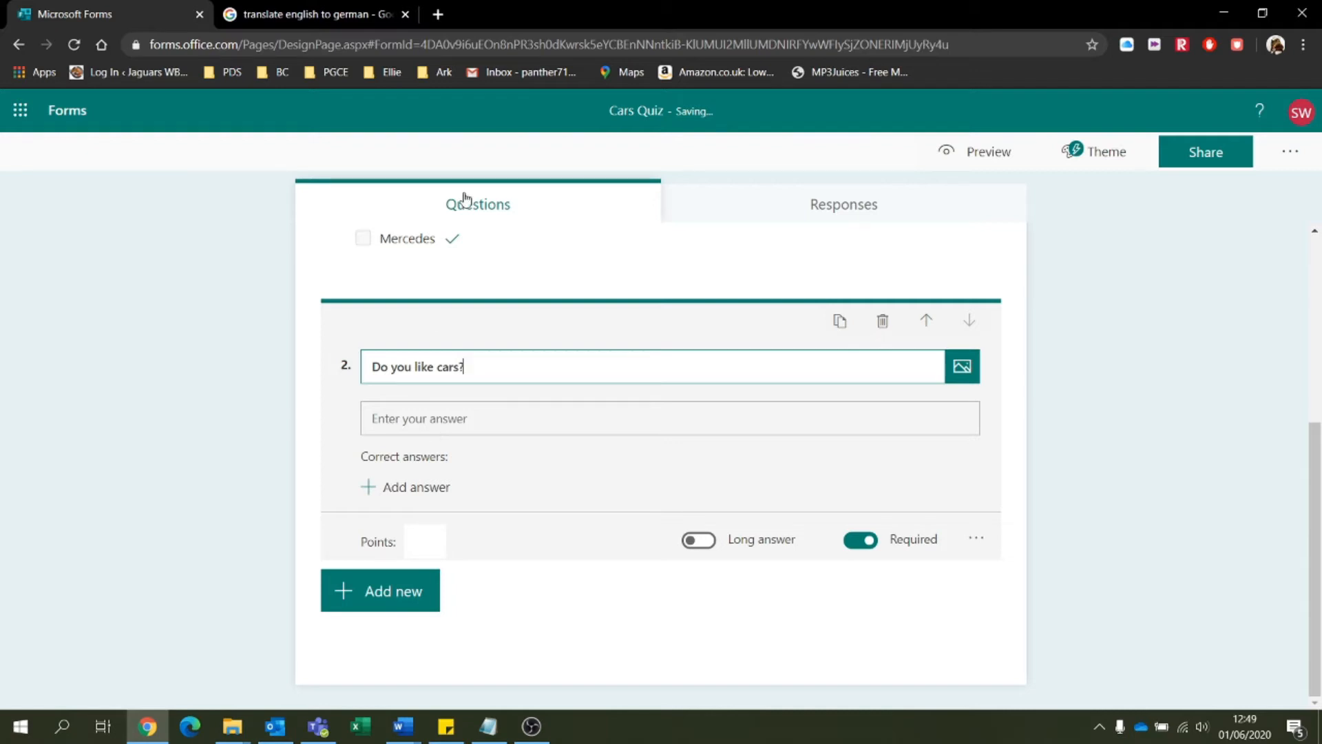
{"action": "left_click", "coordinate": [432, 424]}
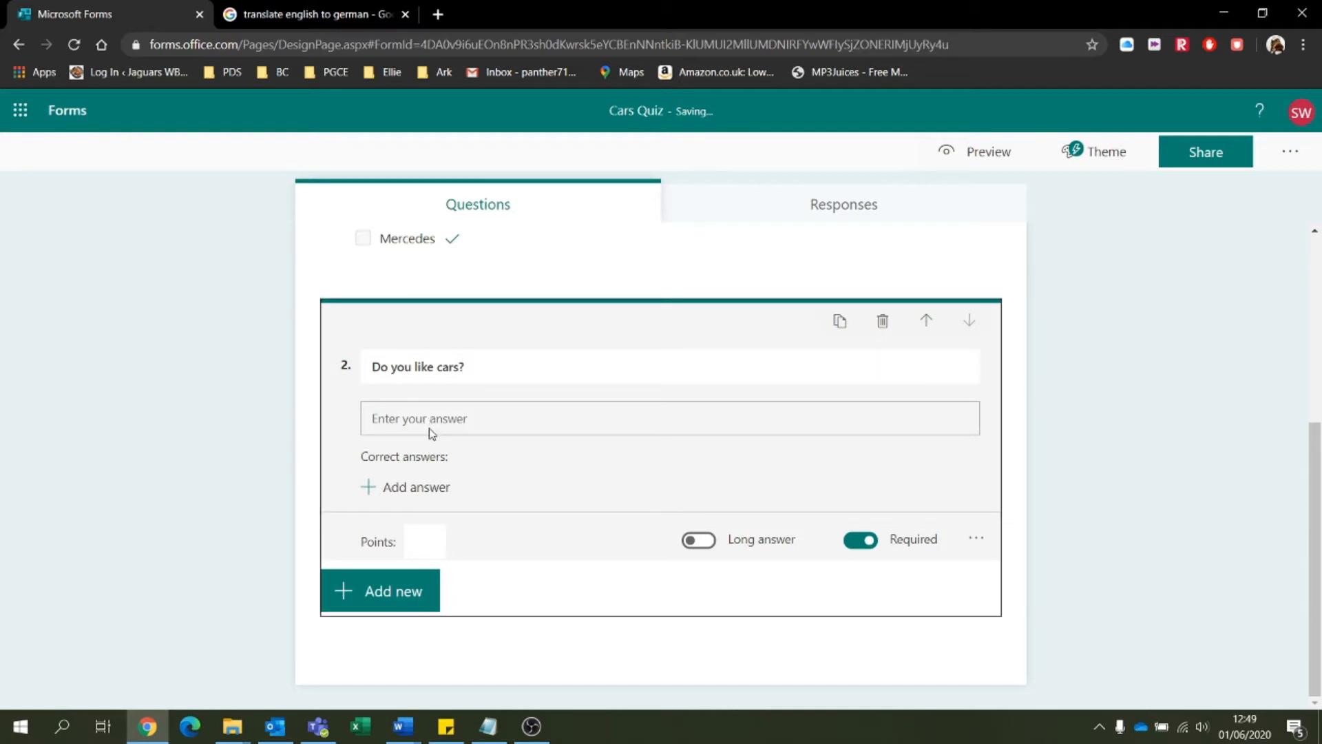
Set 'Yes' as question 2's correct answer, leaving long answers off.
{"action": "left_click", "coordinate": [406, 489]}
{"action": "type", "text": "yes"}
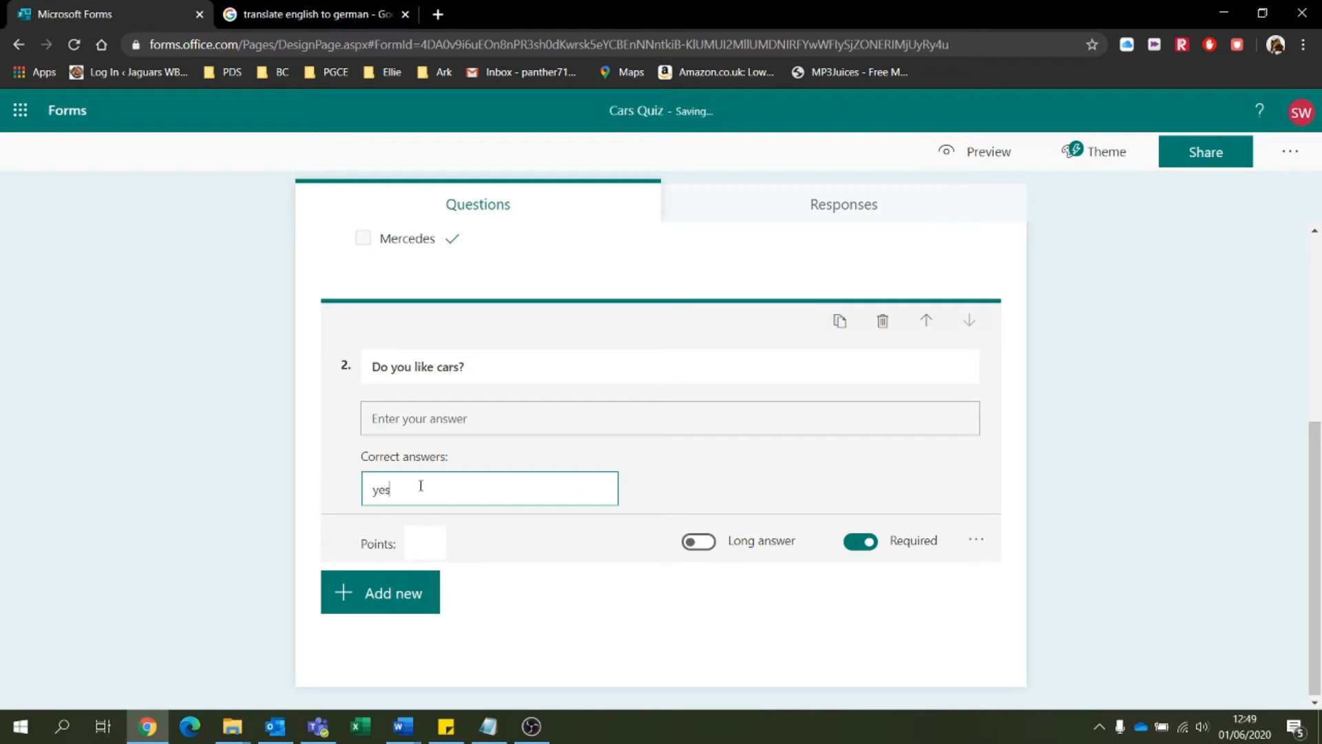
{"action": "type", "text": "Y"}
{"action": "left_click", "coordinate": [672, 504]}
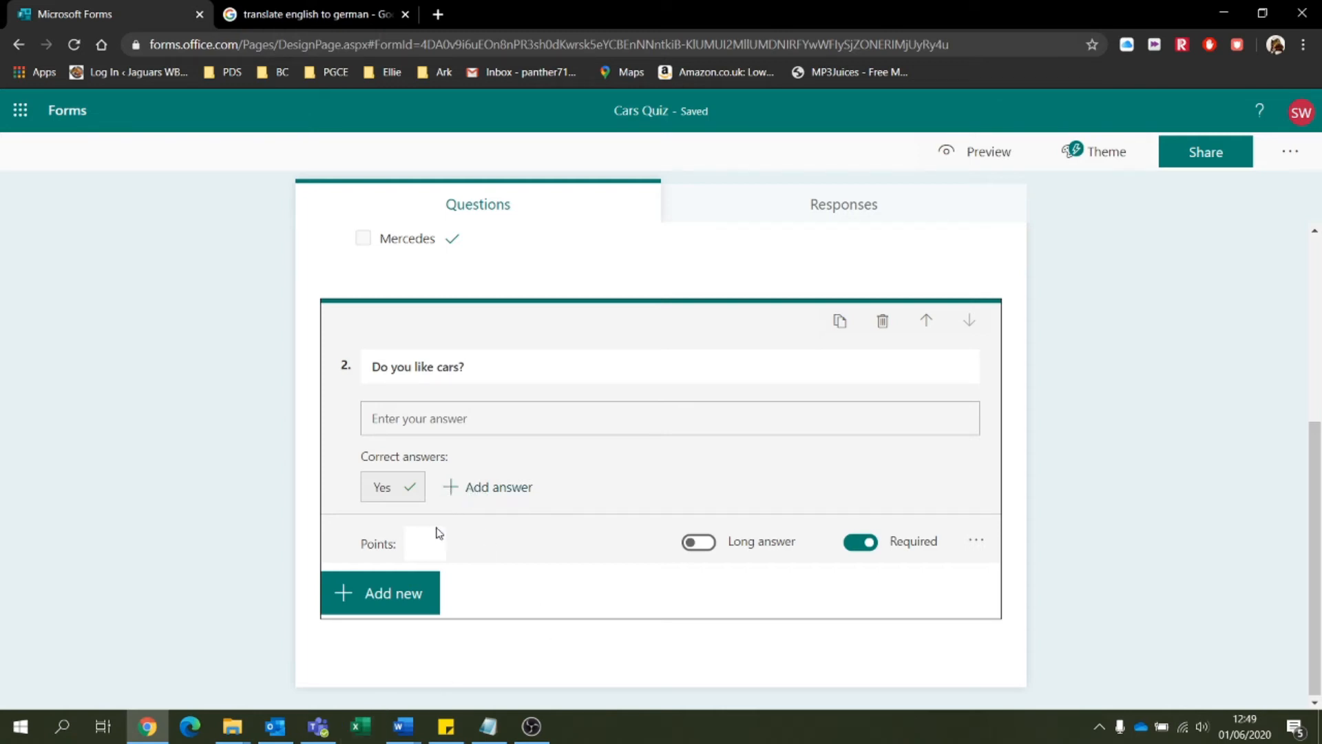
{"action": "left_click", "coordinate": [698, 546]}
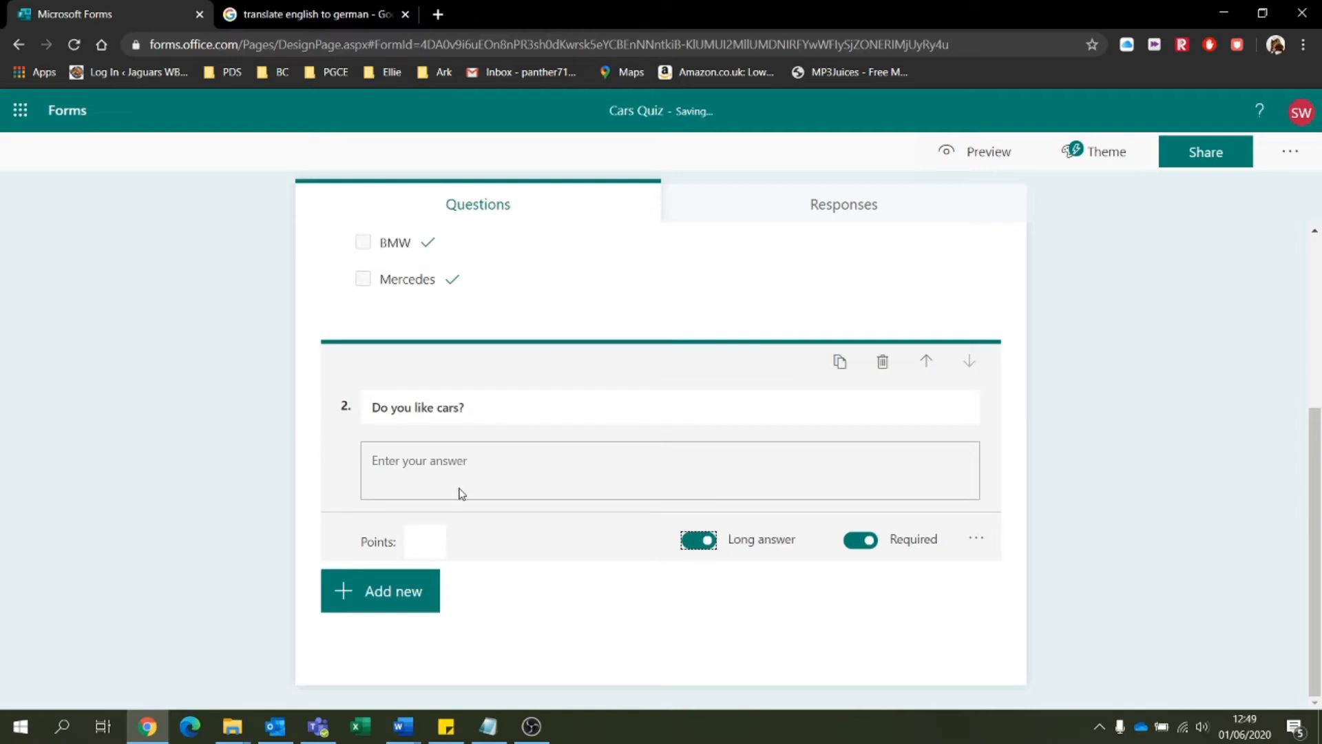
{"action": "left_click", "coordinate": [695, 547]}
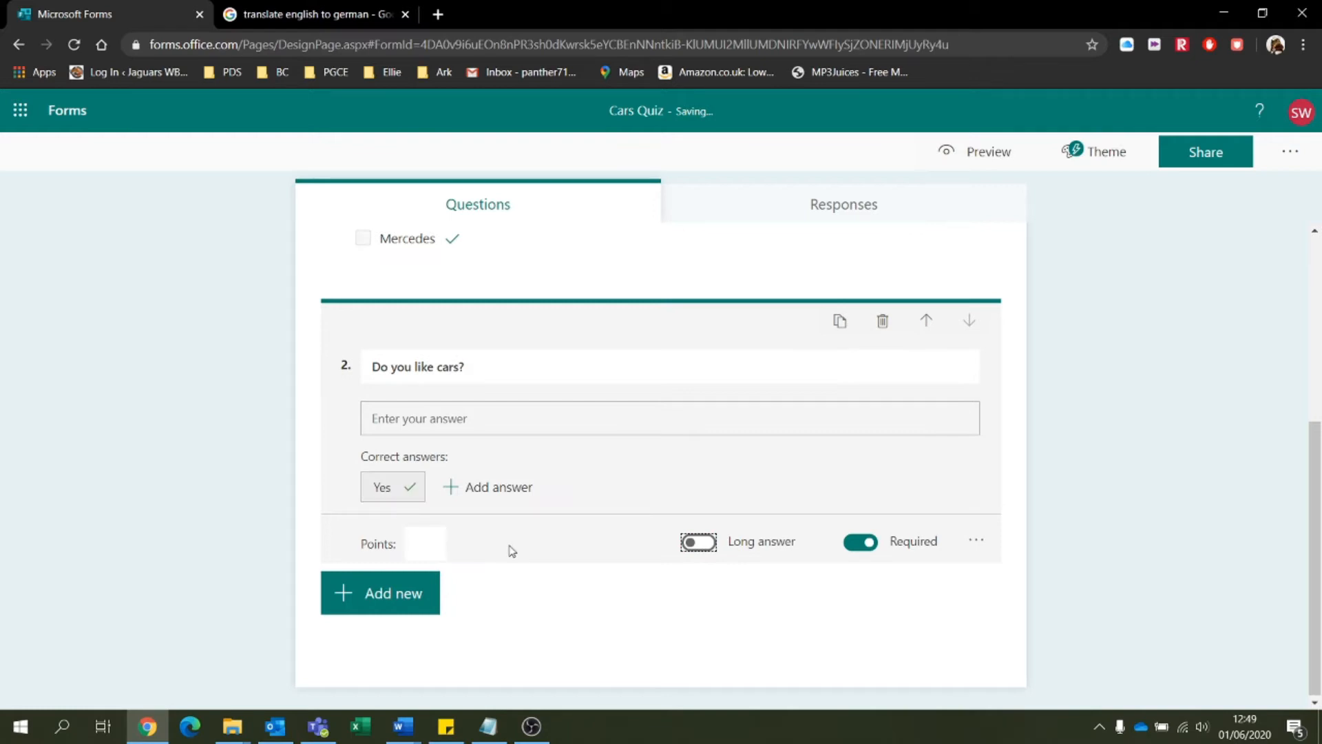
Make question 2 optional, leaving its More settings unchanged.
{"action": "left_click", "coordinate": [872, 545]}
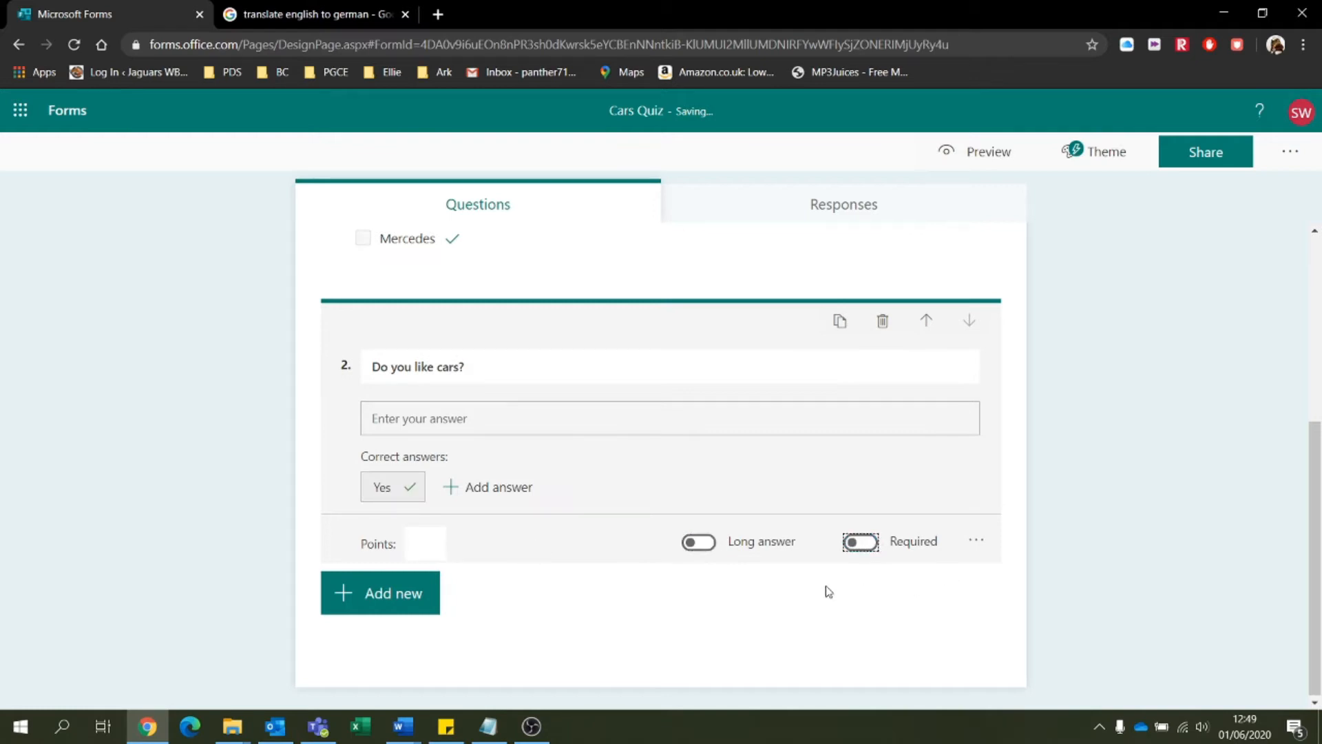
{"action": "left_click", "coordinate": [976, 542]}
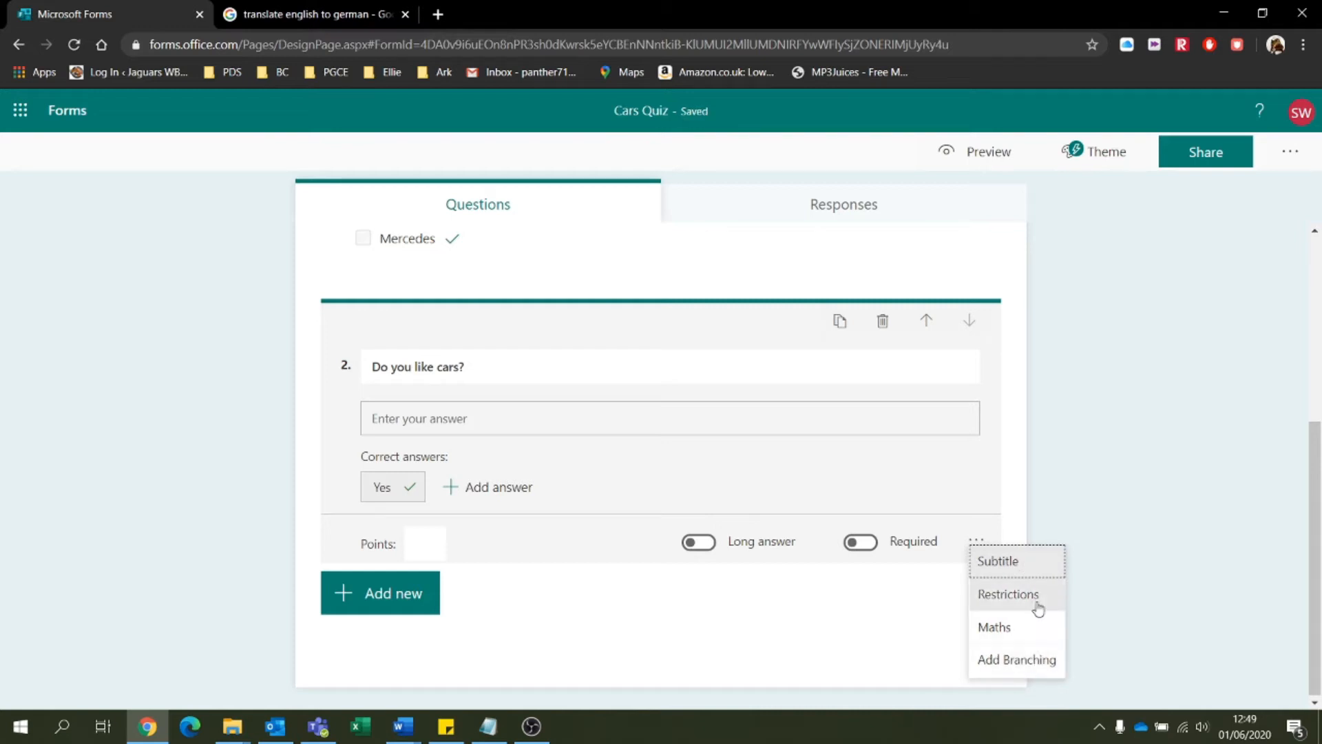
{"action": "left_click", "coordinate": [600, 600]}
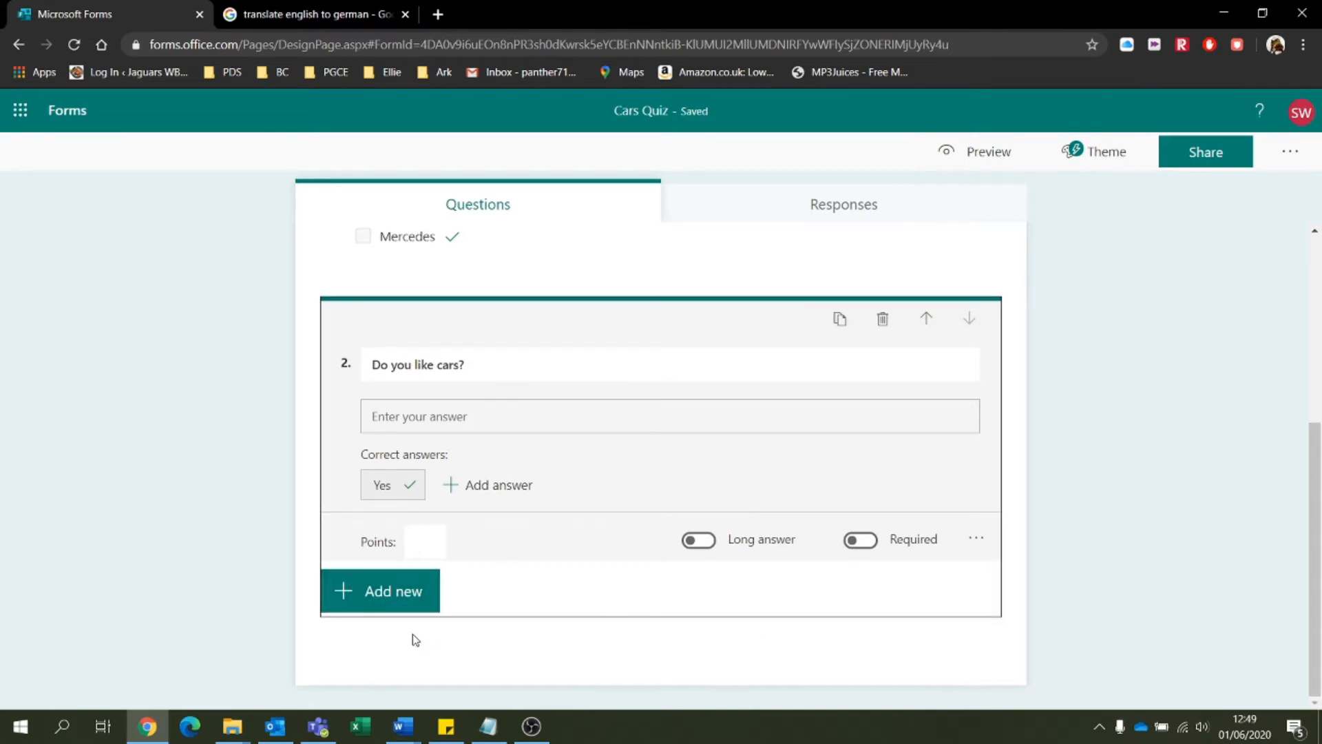
{"action": "left_click", "coordinate": [374, 598]}
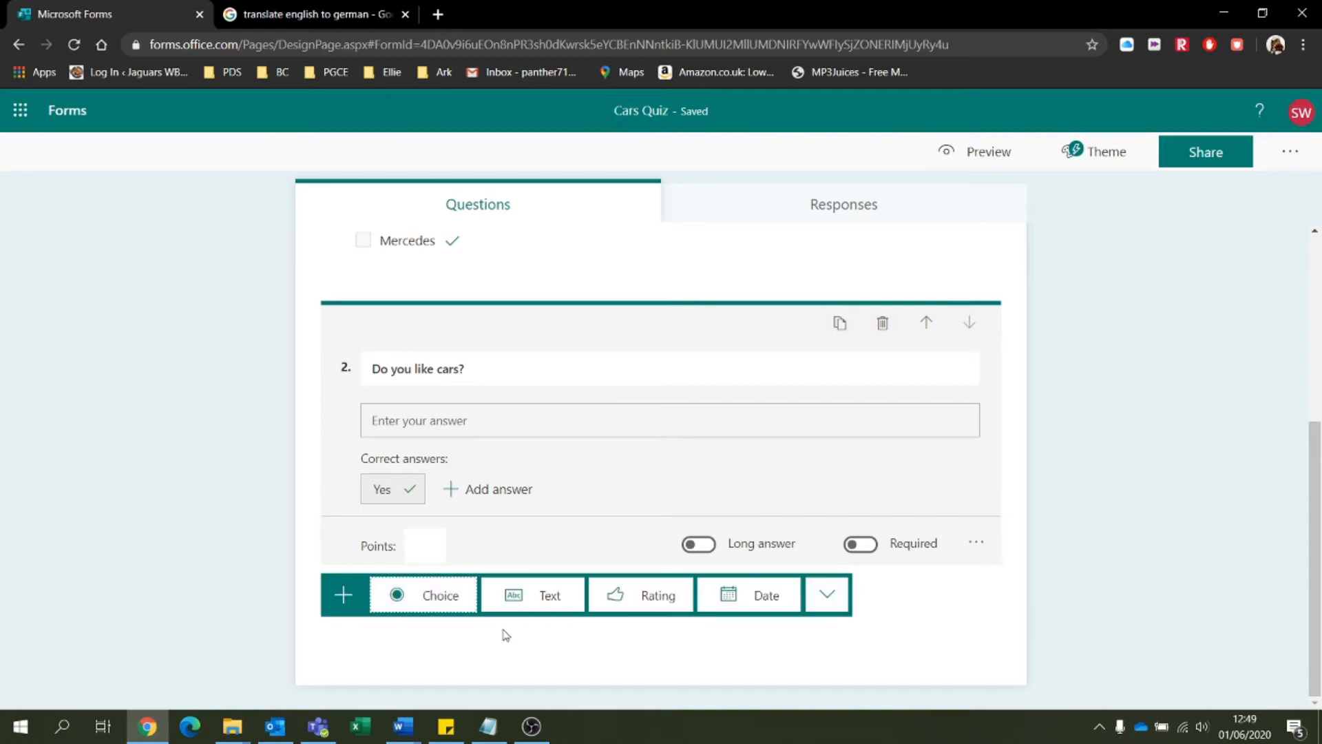
Add rating question 3 'How much do you rate Ford?' and keep 5 levels.
{"action": "left_click", "coordinate": [644, 600]}
{"action": "type", "text": "How much do you rate Ford?"}
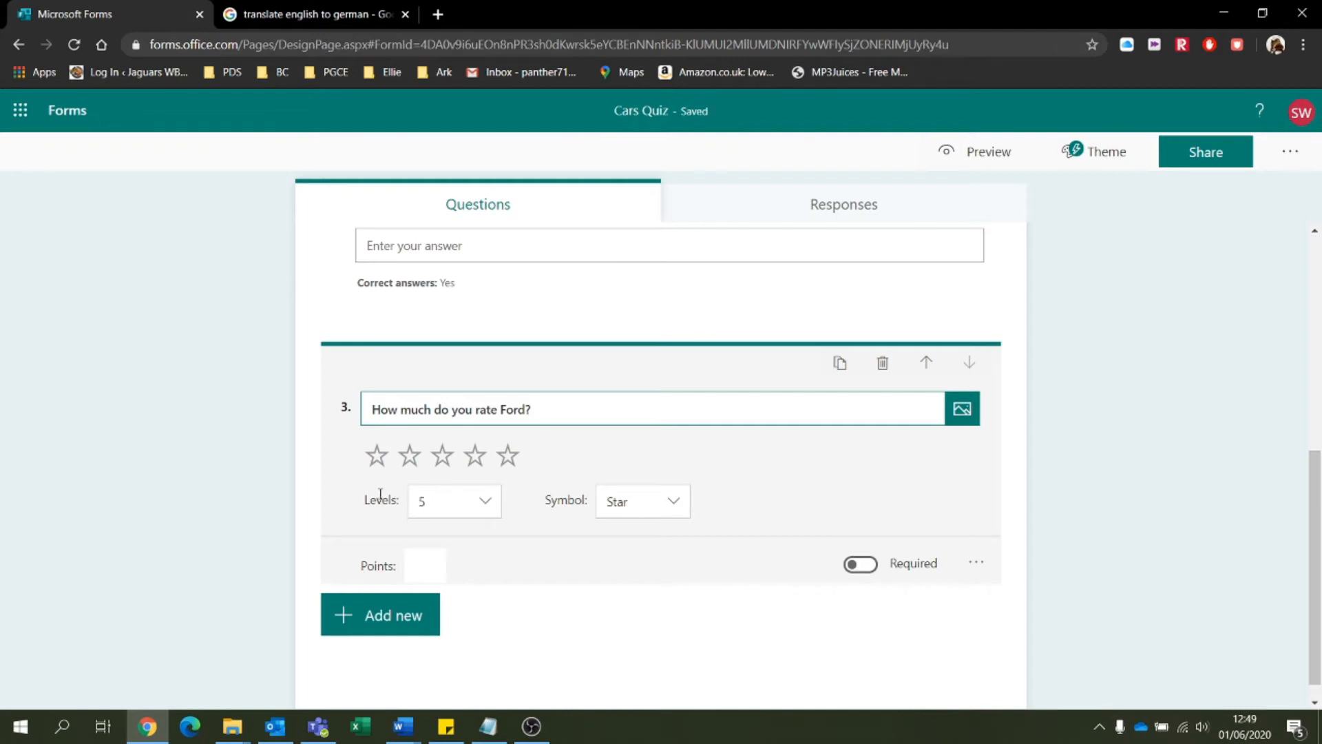
{"action": "left_click", "coordinate": [486, 507]}
{"action": "scroll", "coordinate": [441, 586], "scroll_direction": "down", "scroll_amount": 2}
{"action": "scroll", "coordinate": [441, 588], "scroll_direction": "up", "scroll_amount": 4}
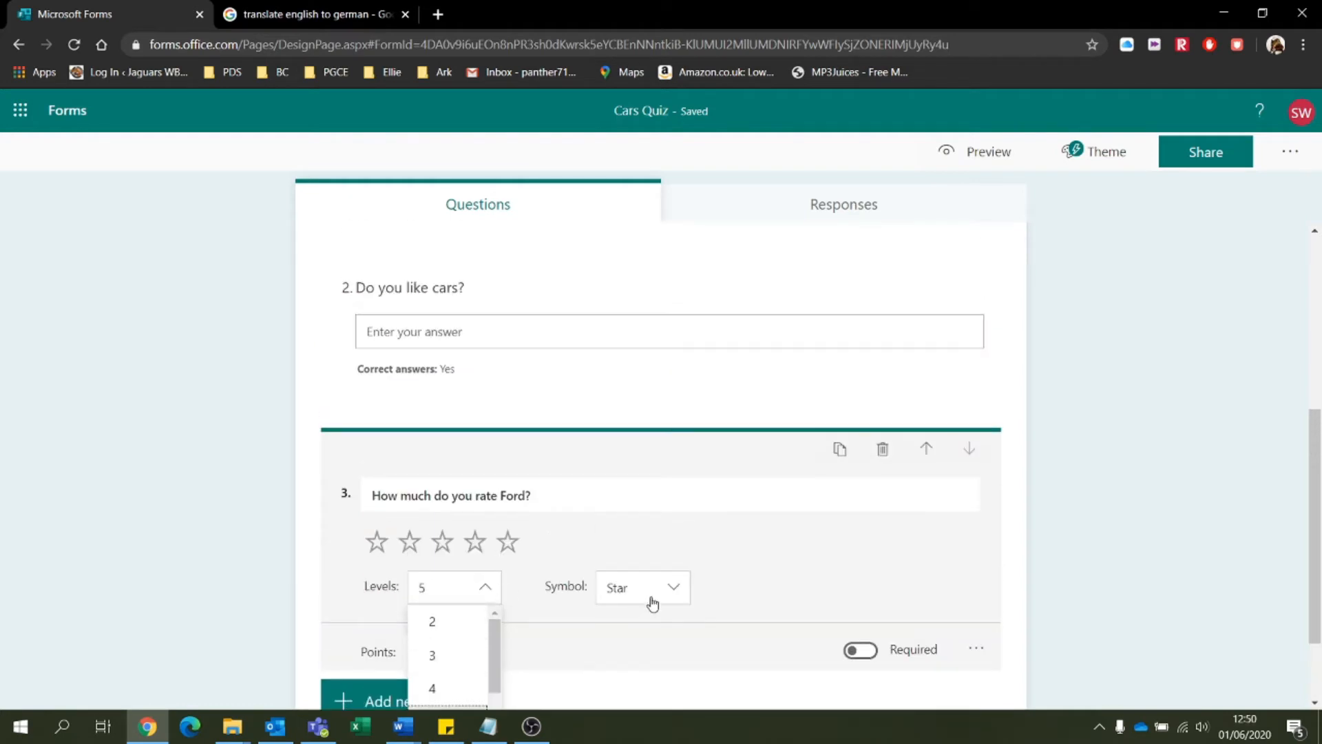
{"action": "scroll", "coordinate": [460, 586], "scroll_direction": "down", "scroll_amount": 2}
{"action": "scroll", "coordinate": [443, 564], "scroll_direction": "down", "scroll_amount": 3}
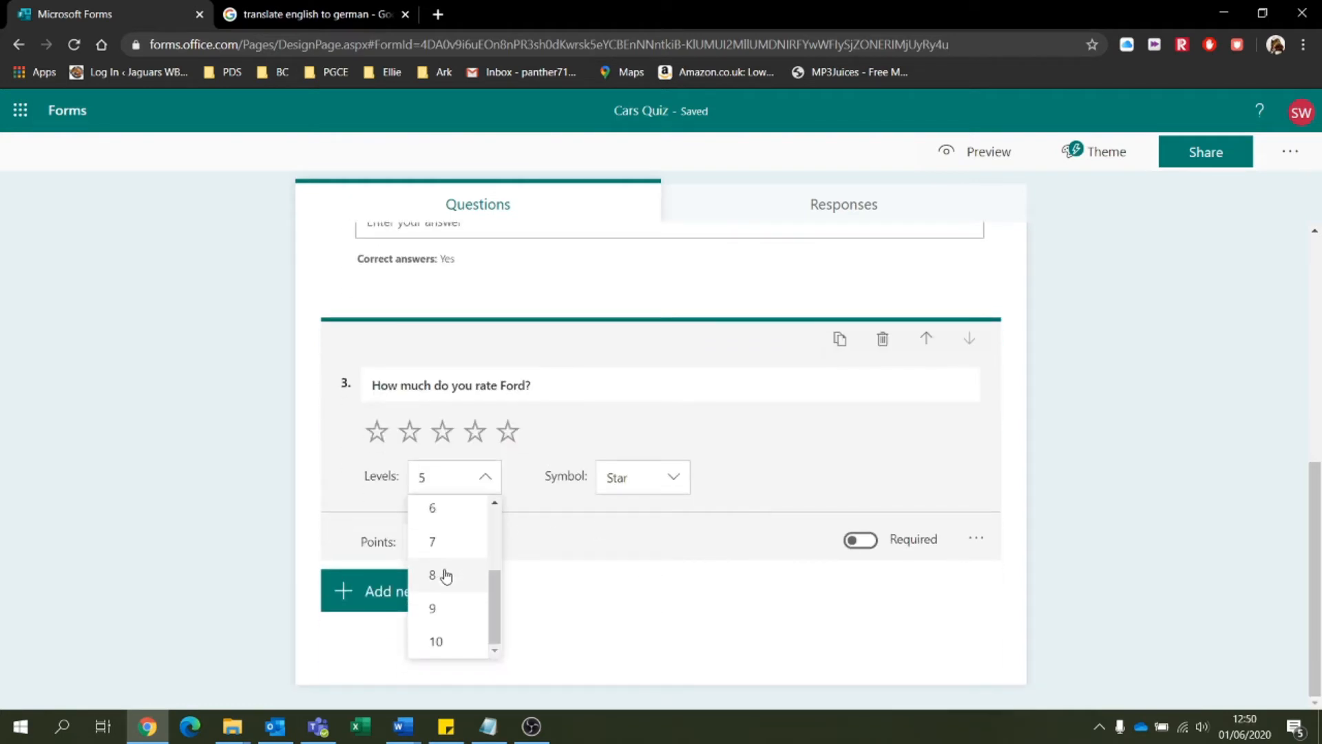
{"action": "left_click", "coordinate": [535, 457]}
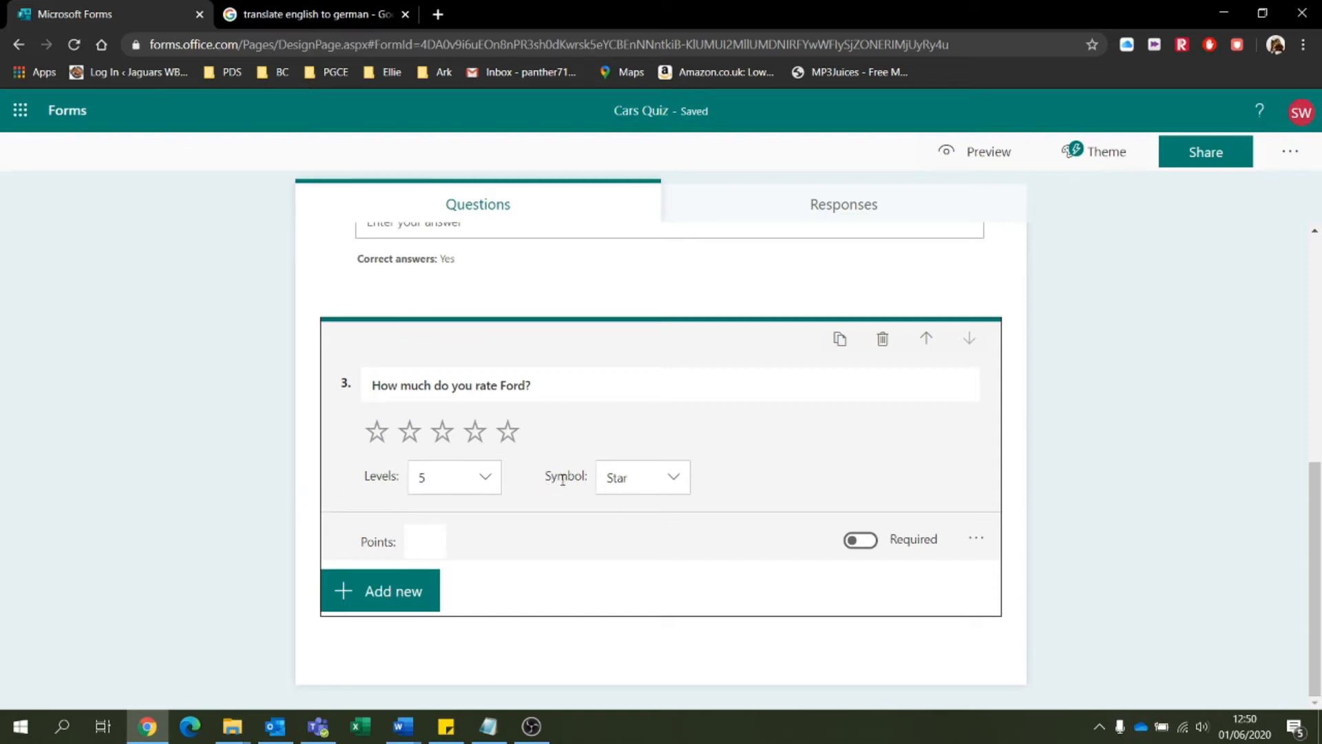
Keep the rating symbol as stars after trying numbers, leaving the question optional.
{"action": "left_click", "coordinate": [657, 489]}
{"action": "left_click", "coordinate": [648, 510]}
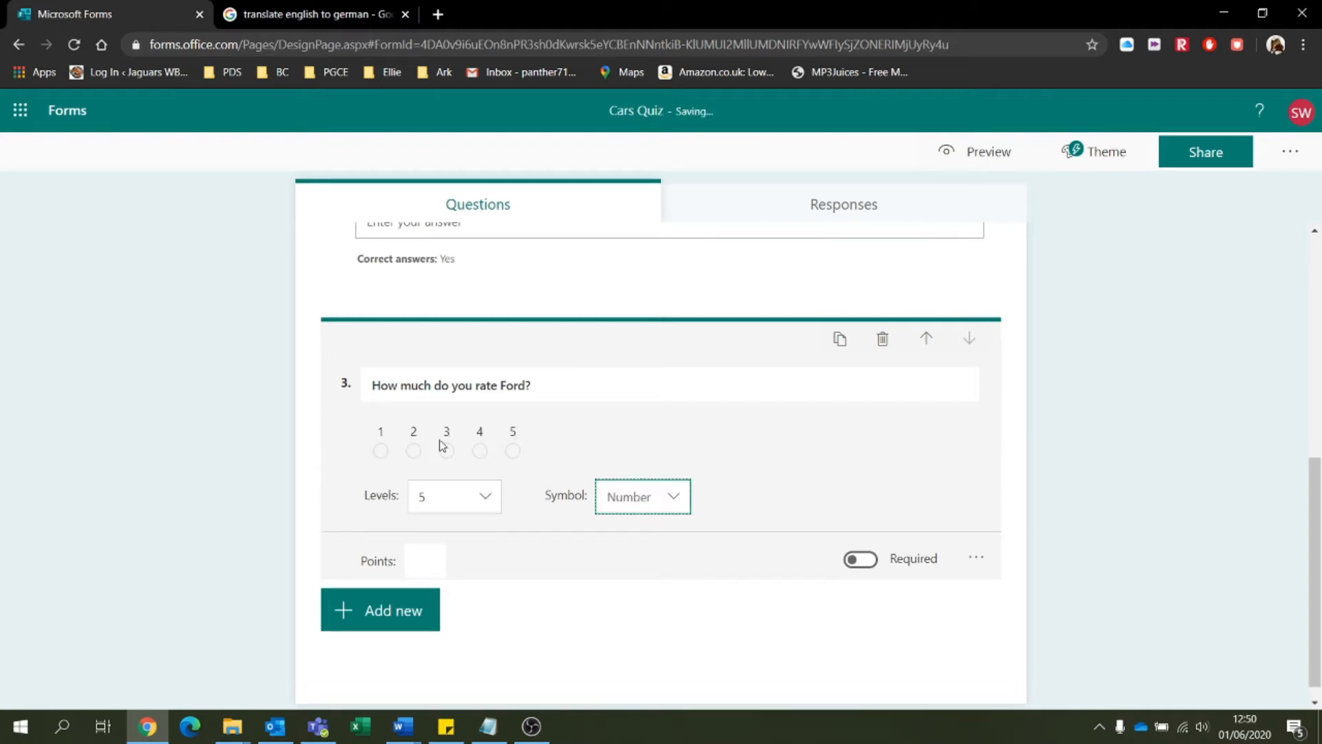
{"action": "left_click", "coordinate": [639, 501]}
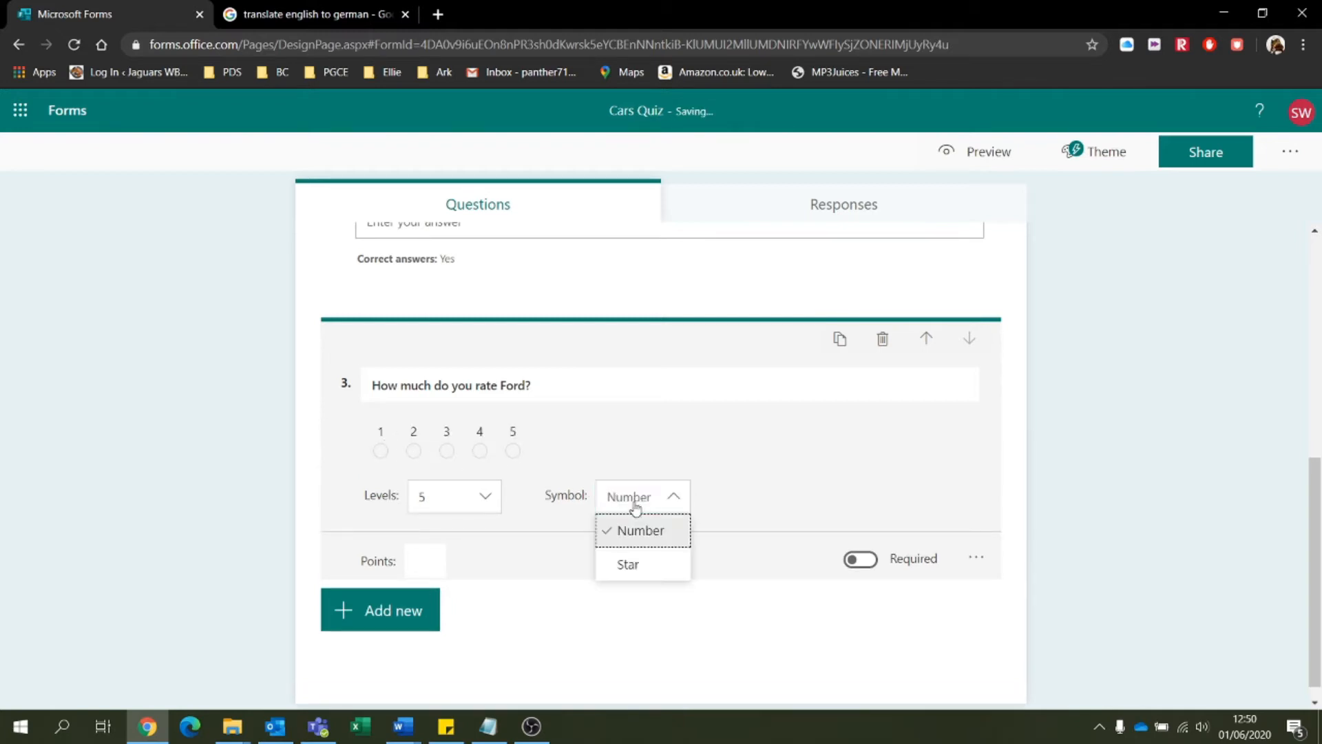
{"action": "left_click", "coordinate": [630, 565]}
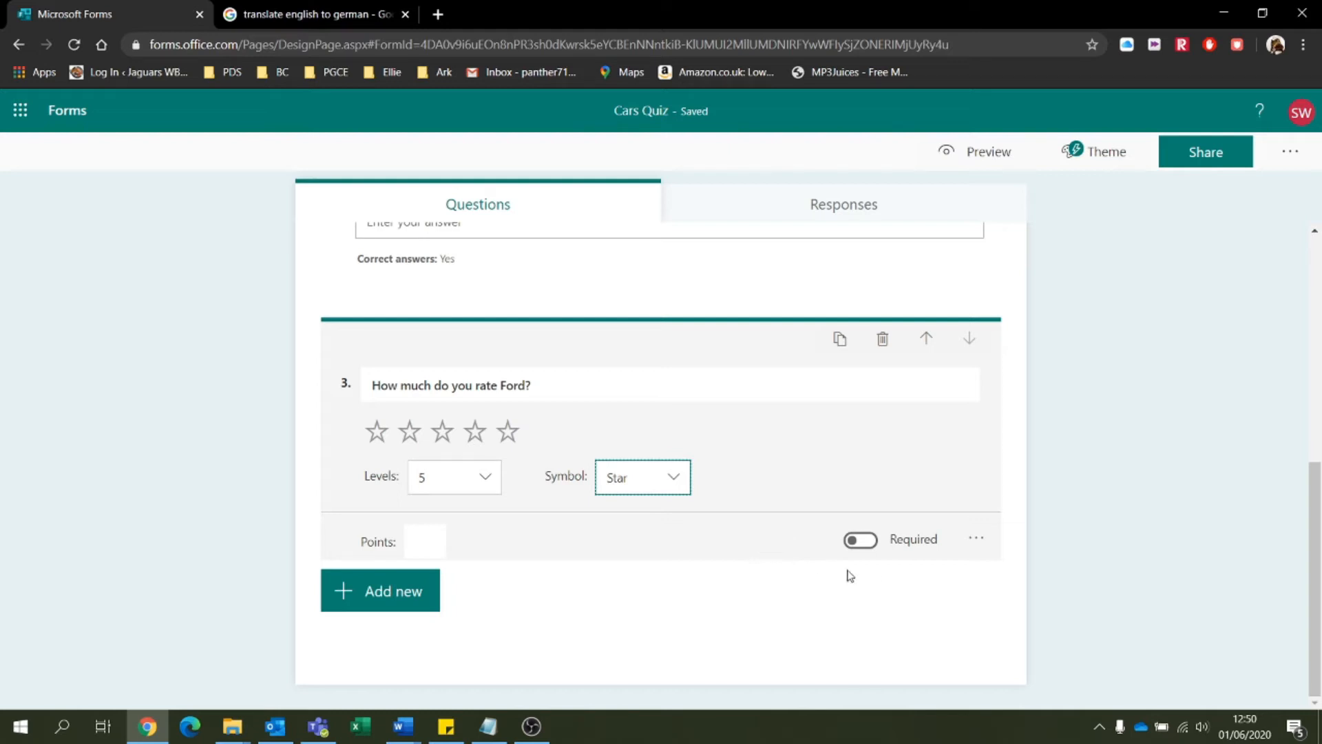
{"action": "left_click", "coordinate": [976, 539]}
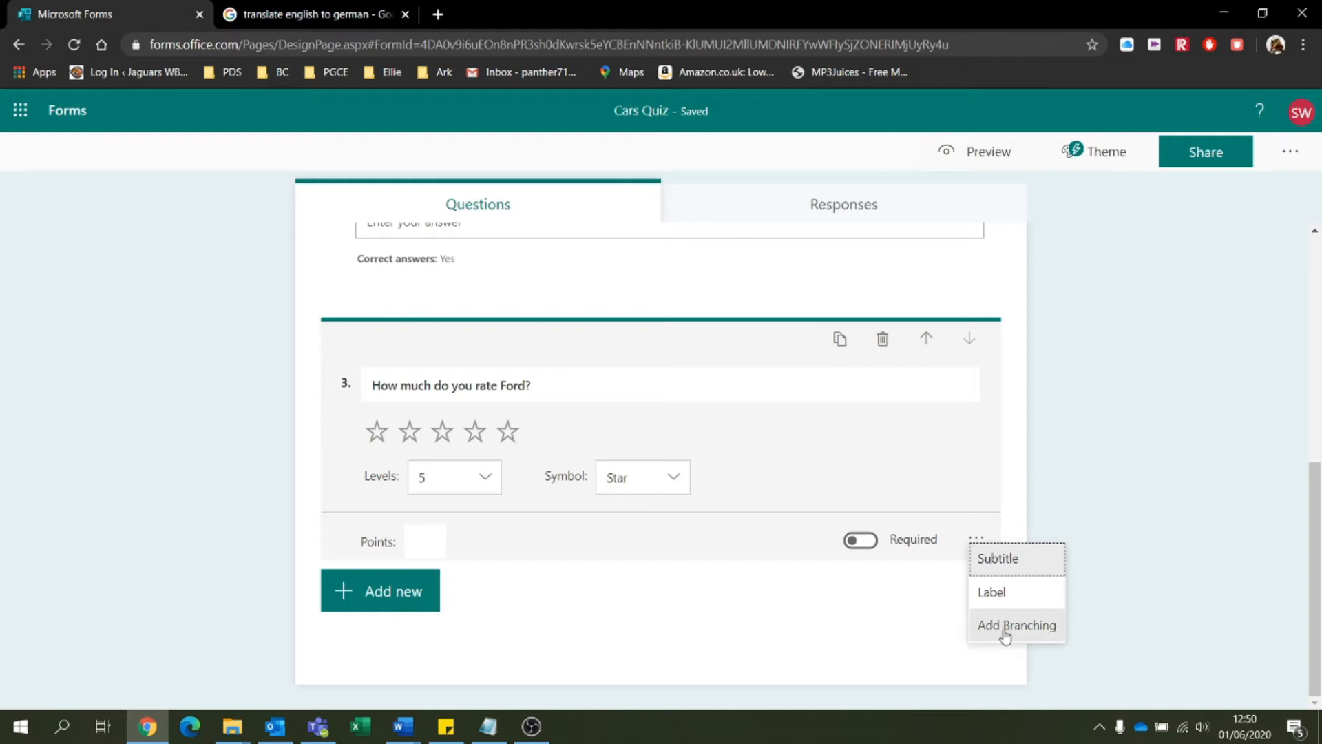
{"action": "left_click", "coordinate": [762, 608]}
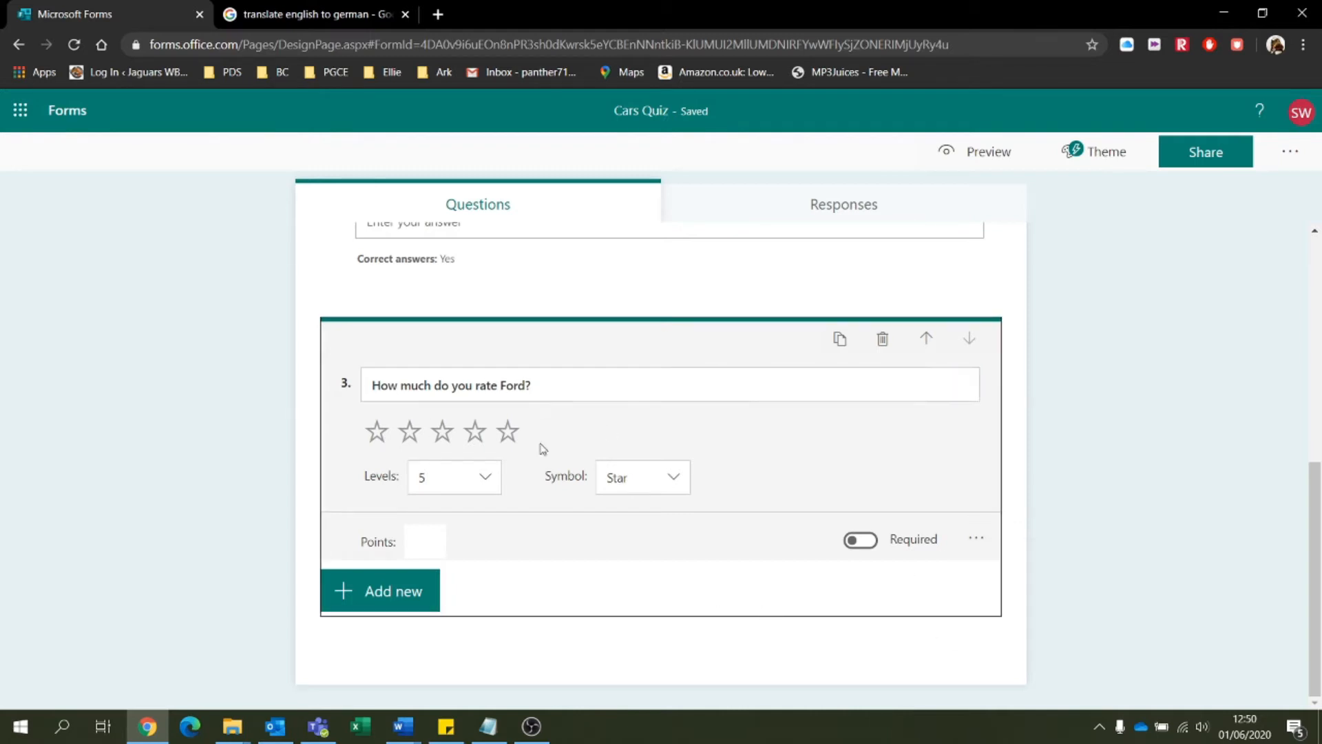
{"action": "left_click", "coordinate": [388, 592]}
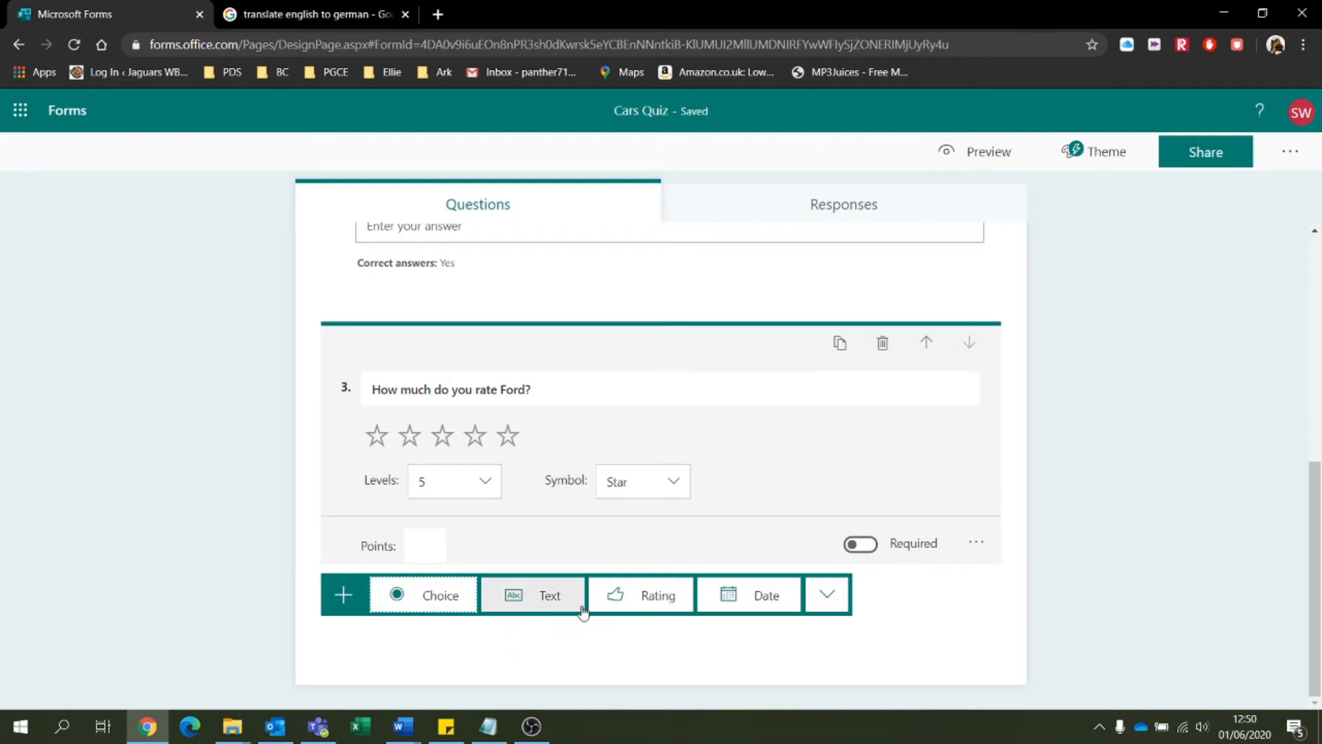
Add rating questions 'How much do you rate Vauxhall?' and 'How much do you rate BMW'.
{"action": "left_click", "coordinate": [613, 596]}
{"action": "type", "text": "How much do"}
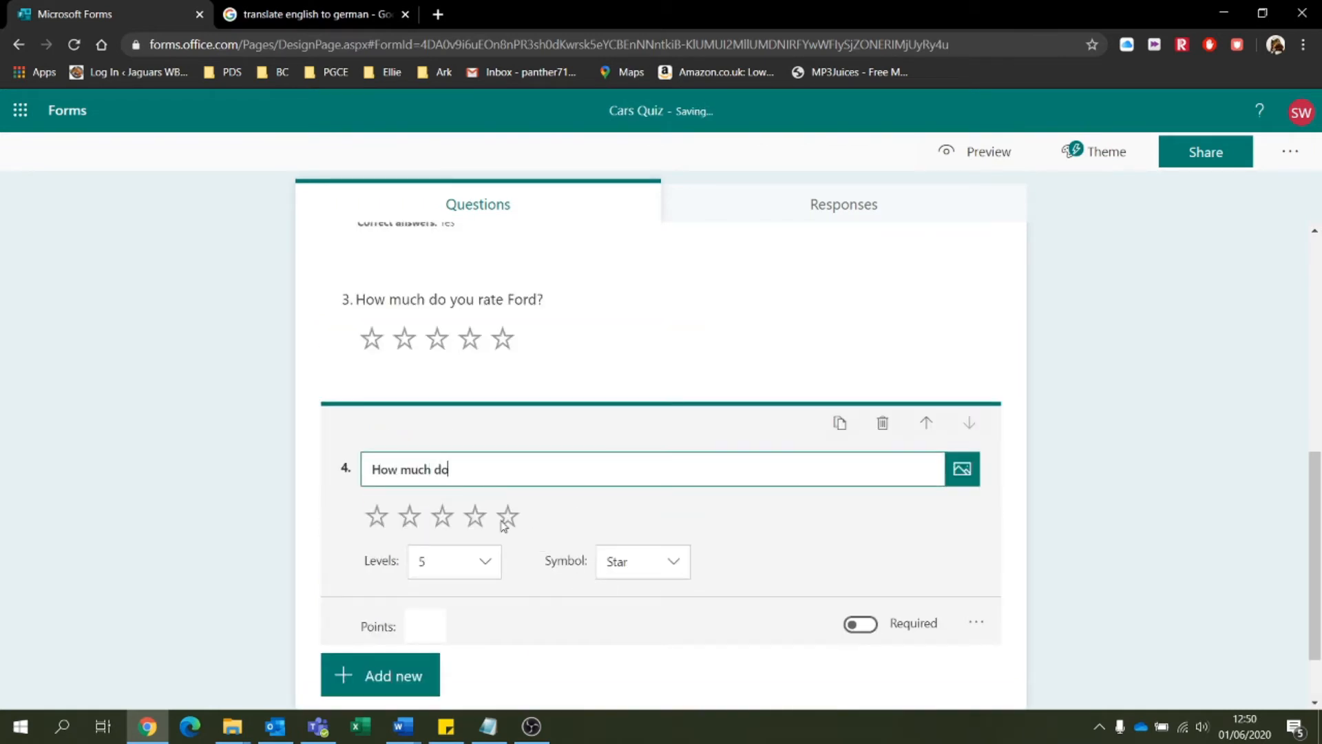
{"action": "type", "text": " you rate Vauxhall?"}
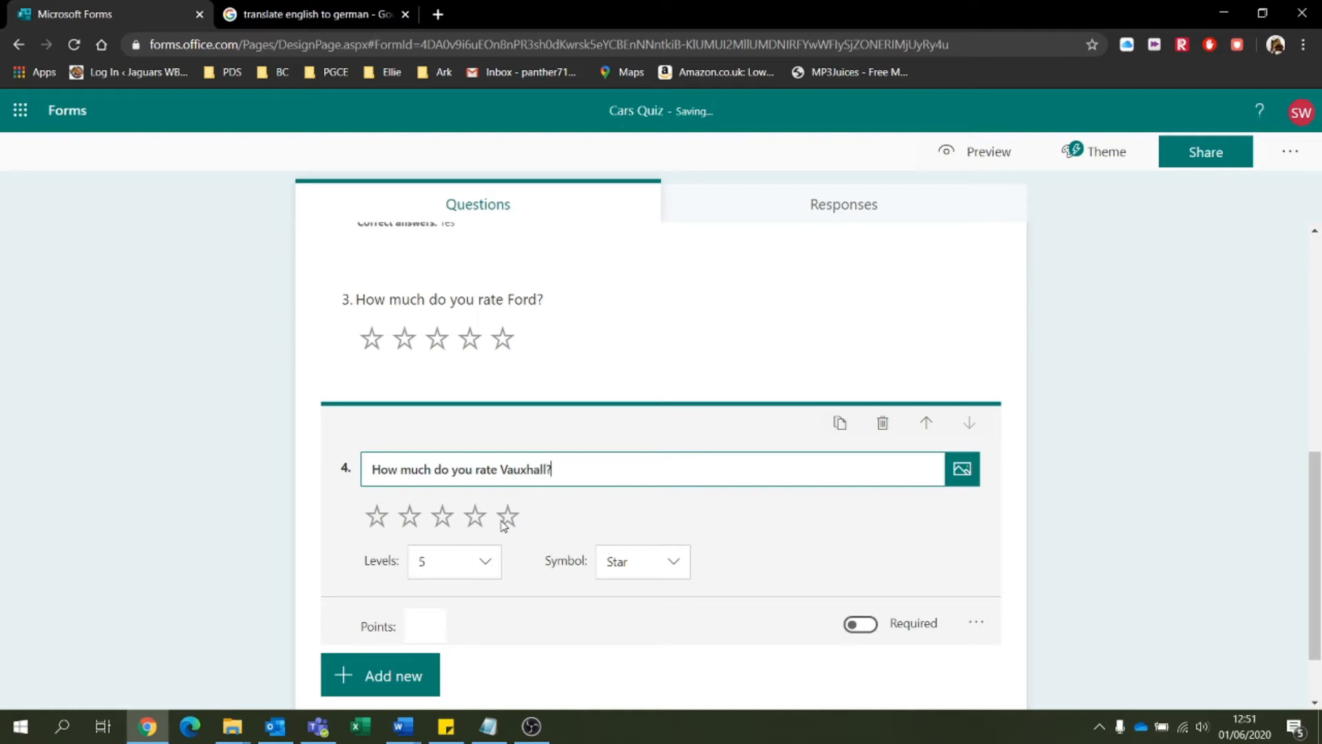
{"action": "left_click", "coordinate": [358, 682]}
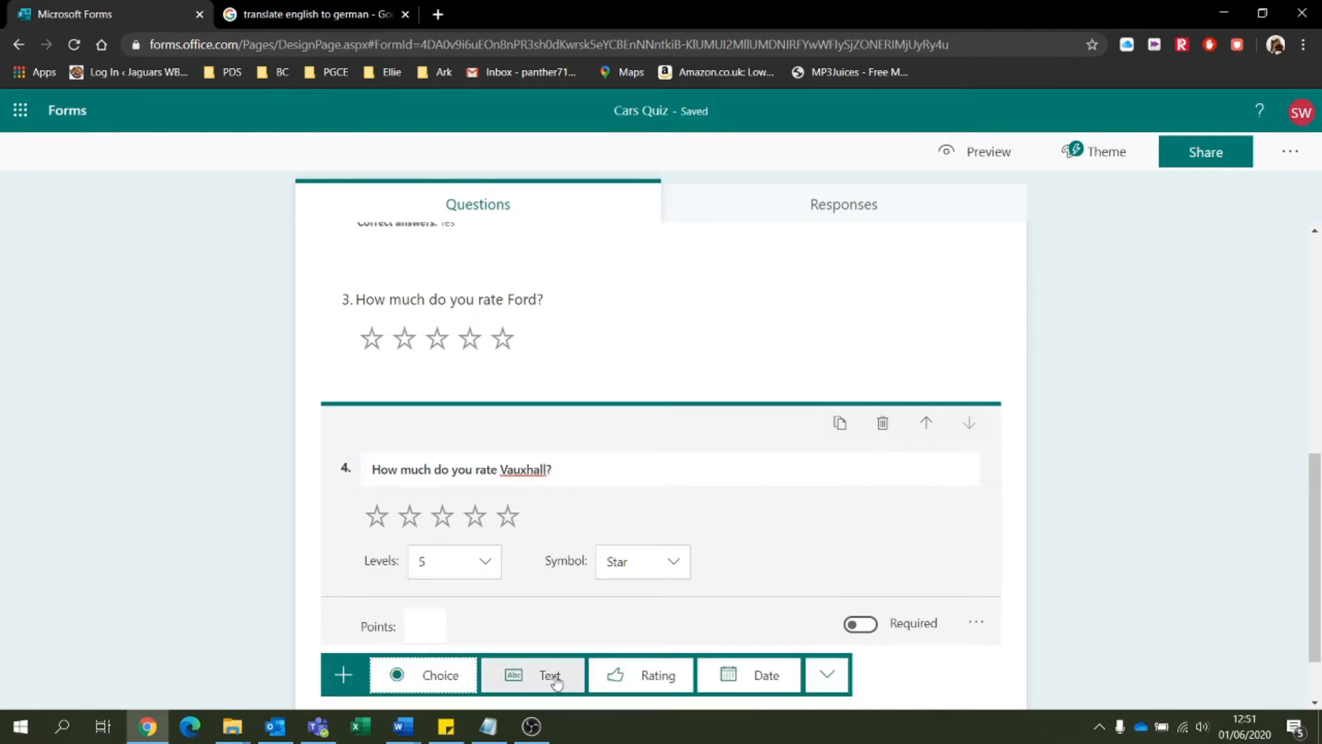
{"action": "left_click", "coordinate": [641, 675]}
{"action": "type", "text": "How much do you"}
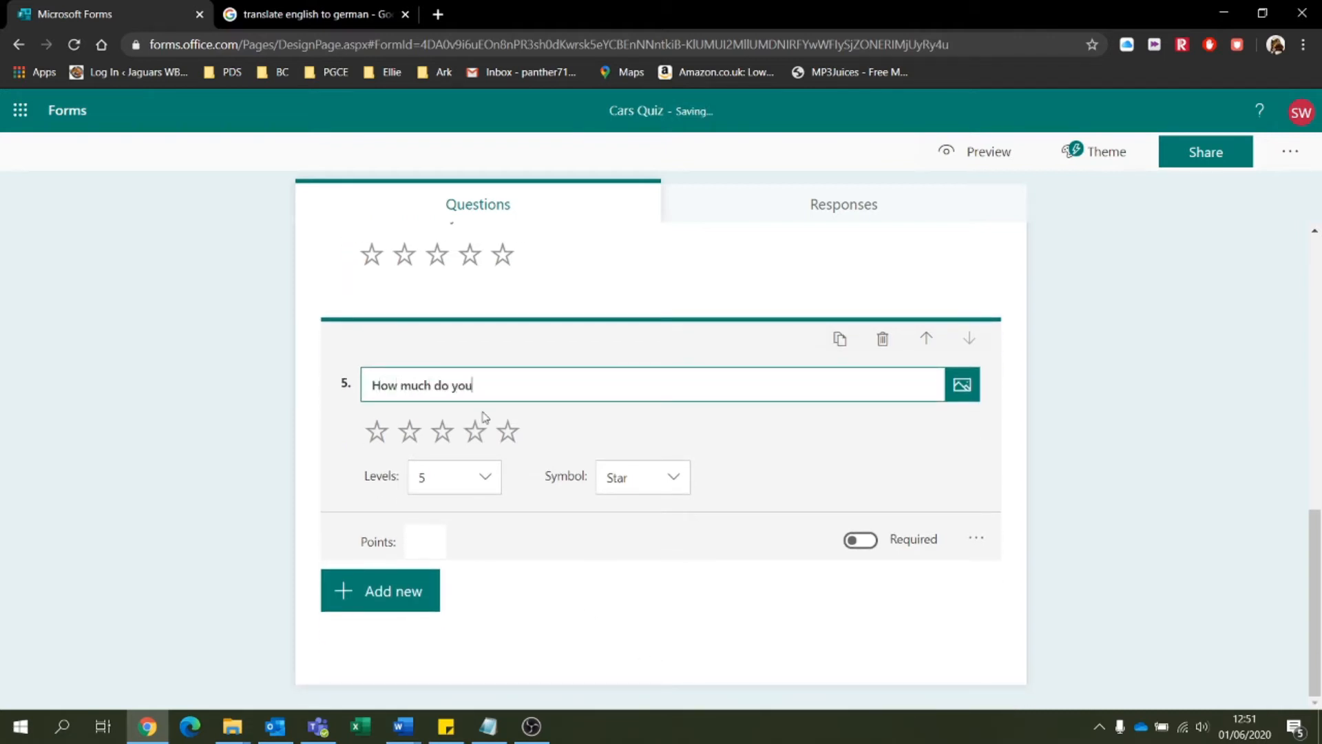
{"action": "type", "text": " rate BMW"}
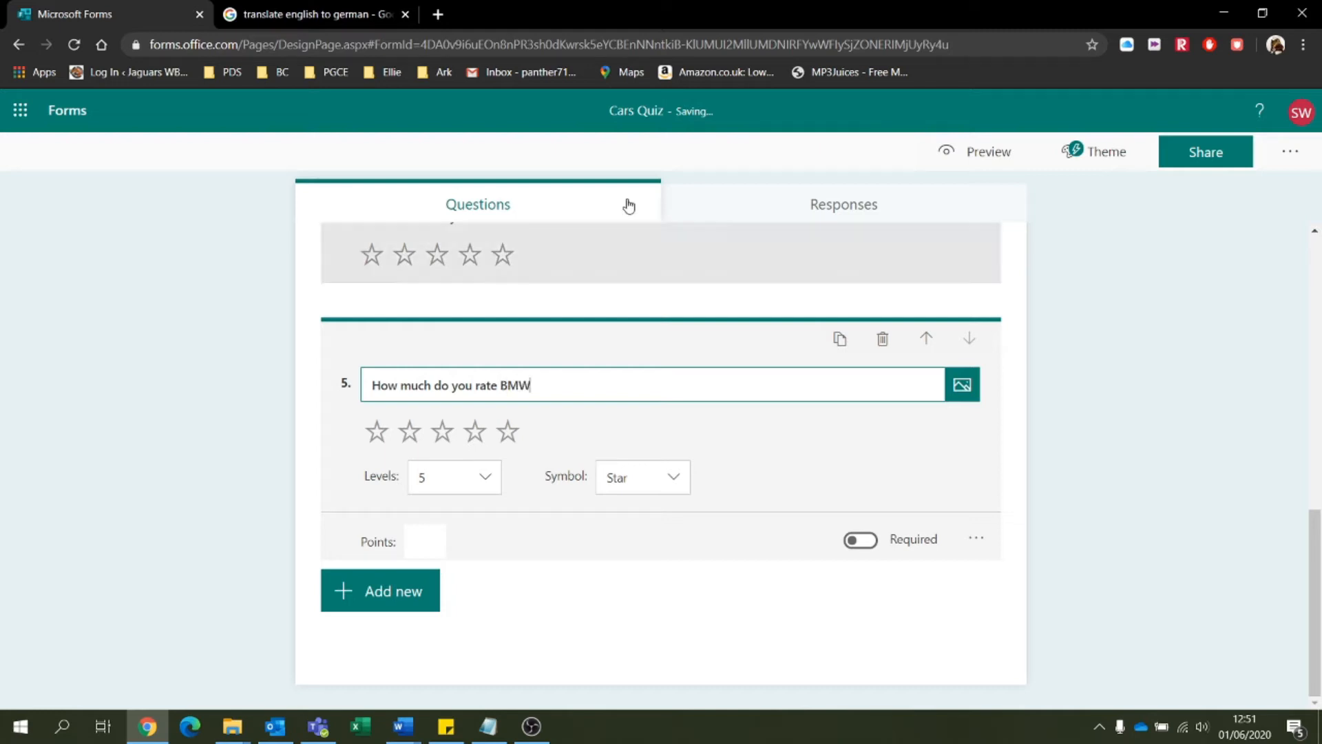
{"action": "left_click", "coordinate": [372, 572]}
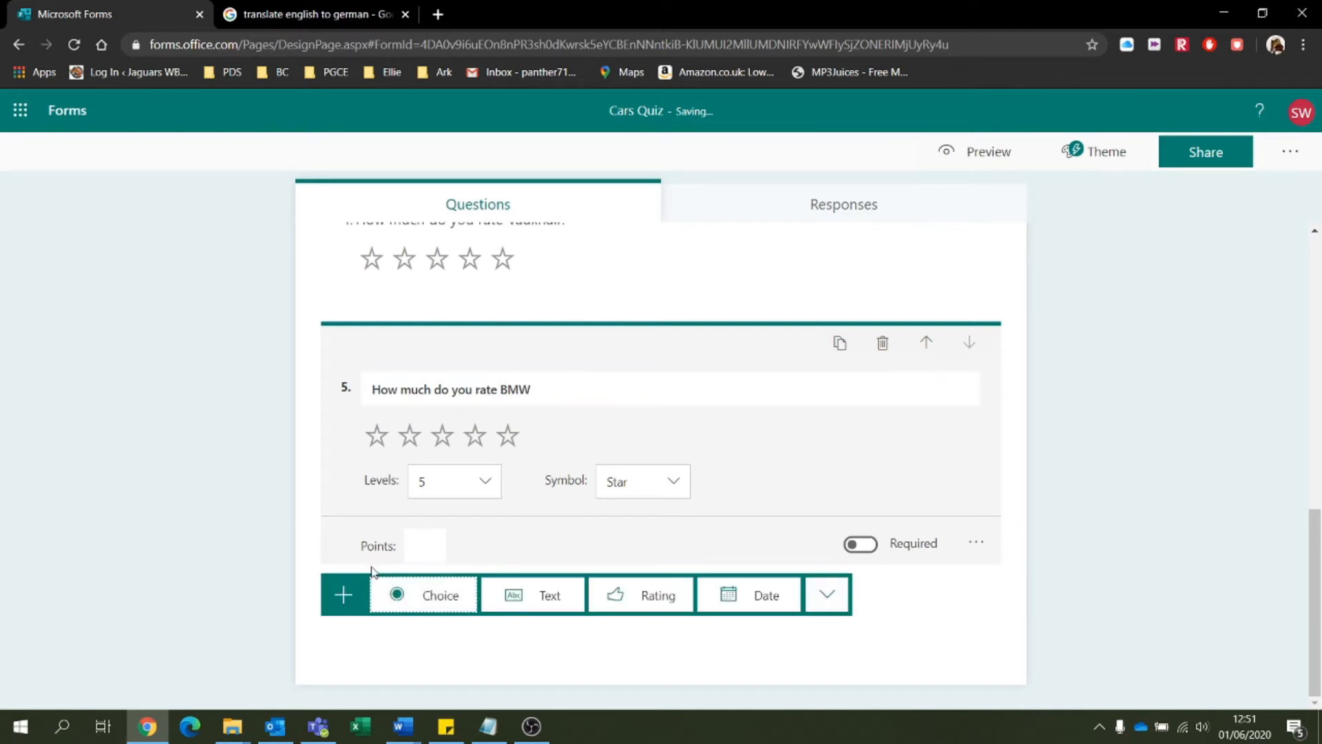
{"action": "left_click", "coordinate": [689, 605]}
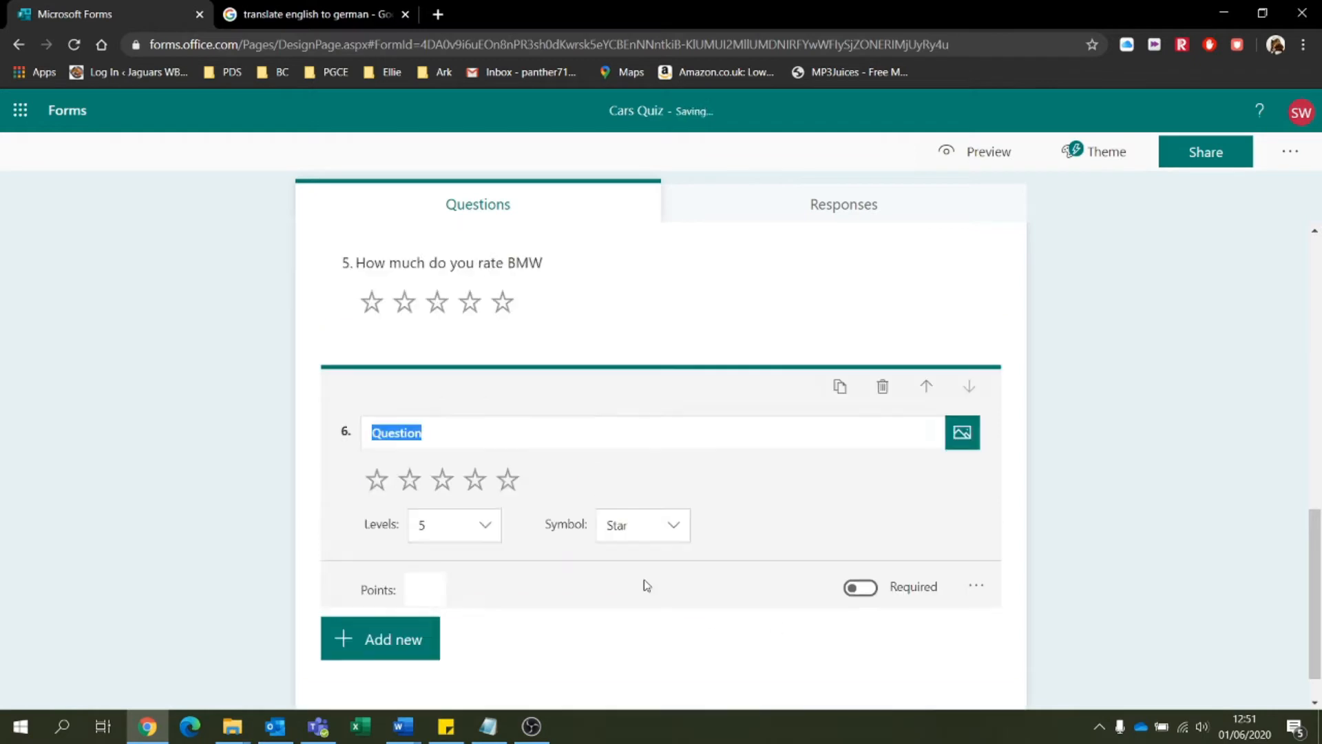
Title question 6 'How much do you rate Mercedes?', correcting the spelling.
{"action": "type", "text": "How much do you rate"}
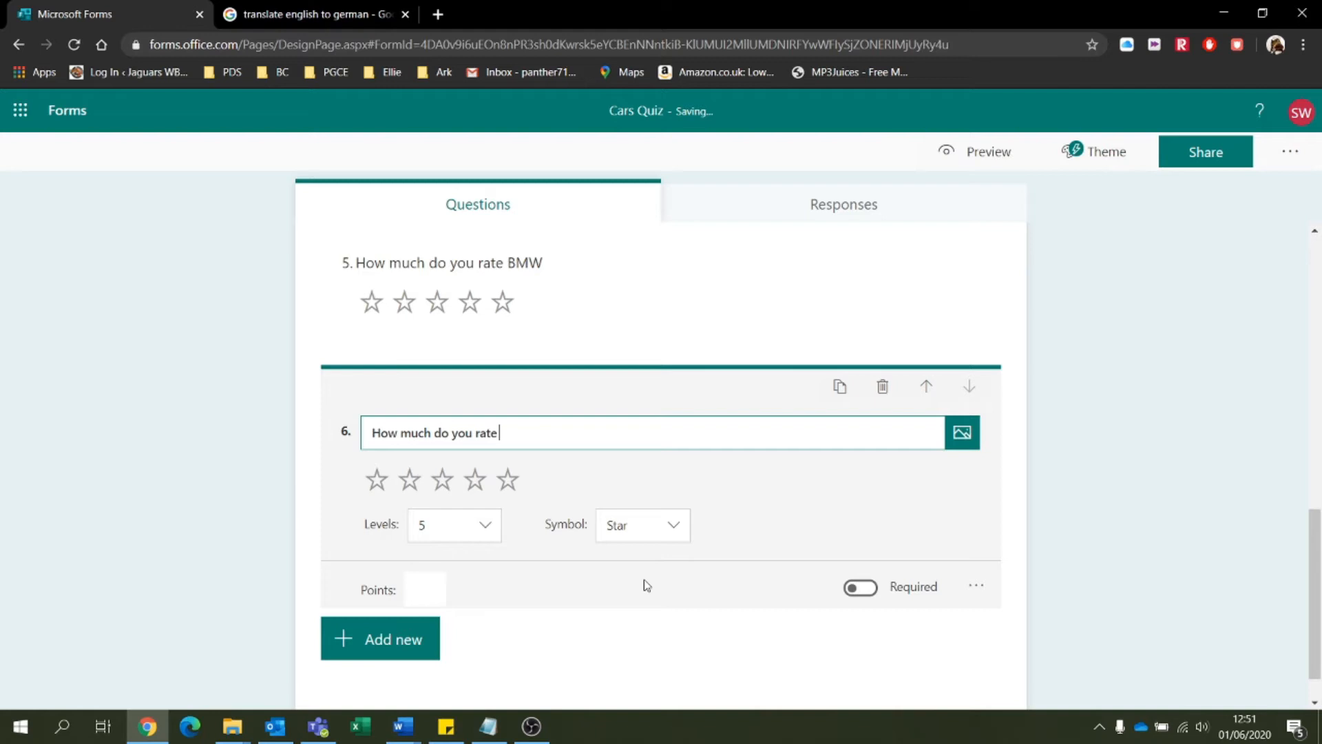
{"action": "type", "text": " Merceds"}
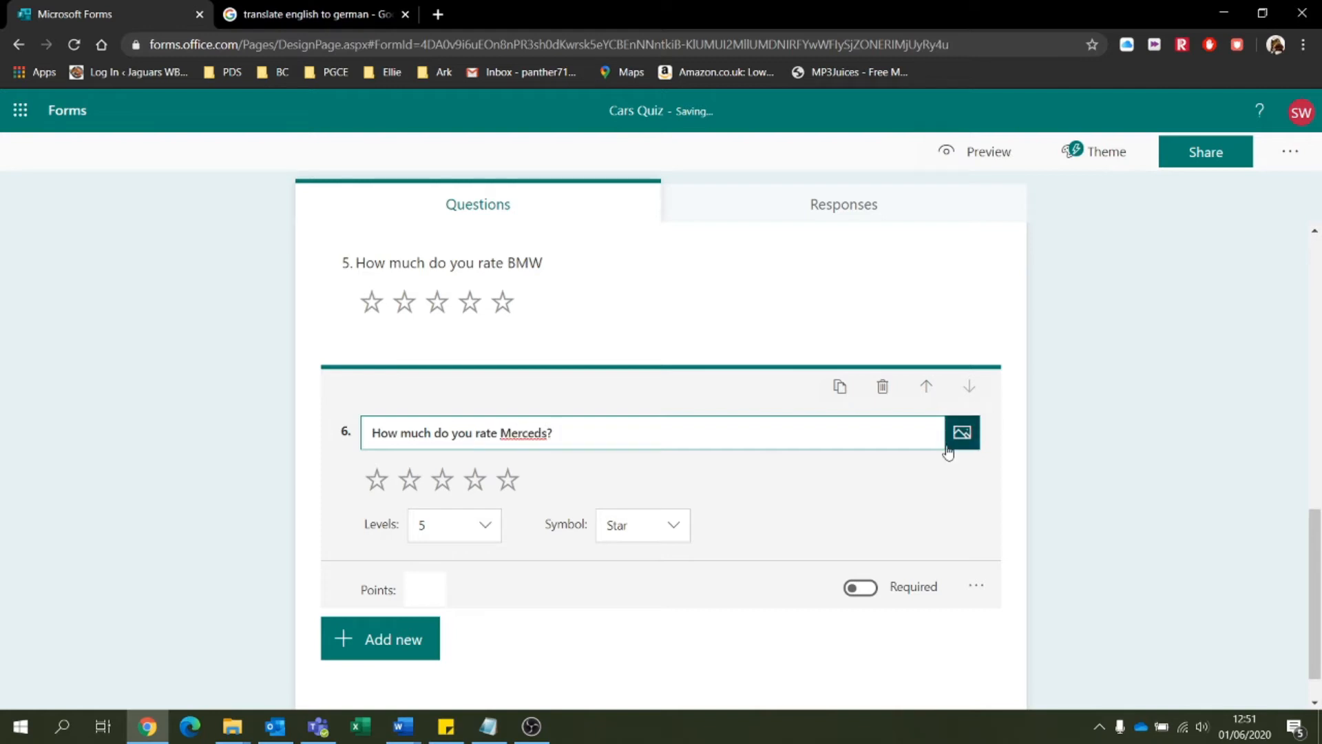
{"action": "type", "text": "e"}
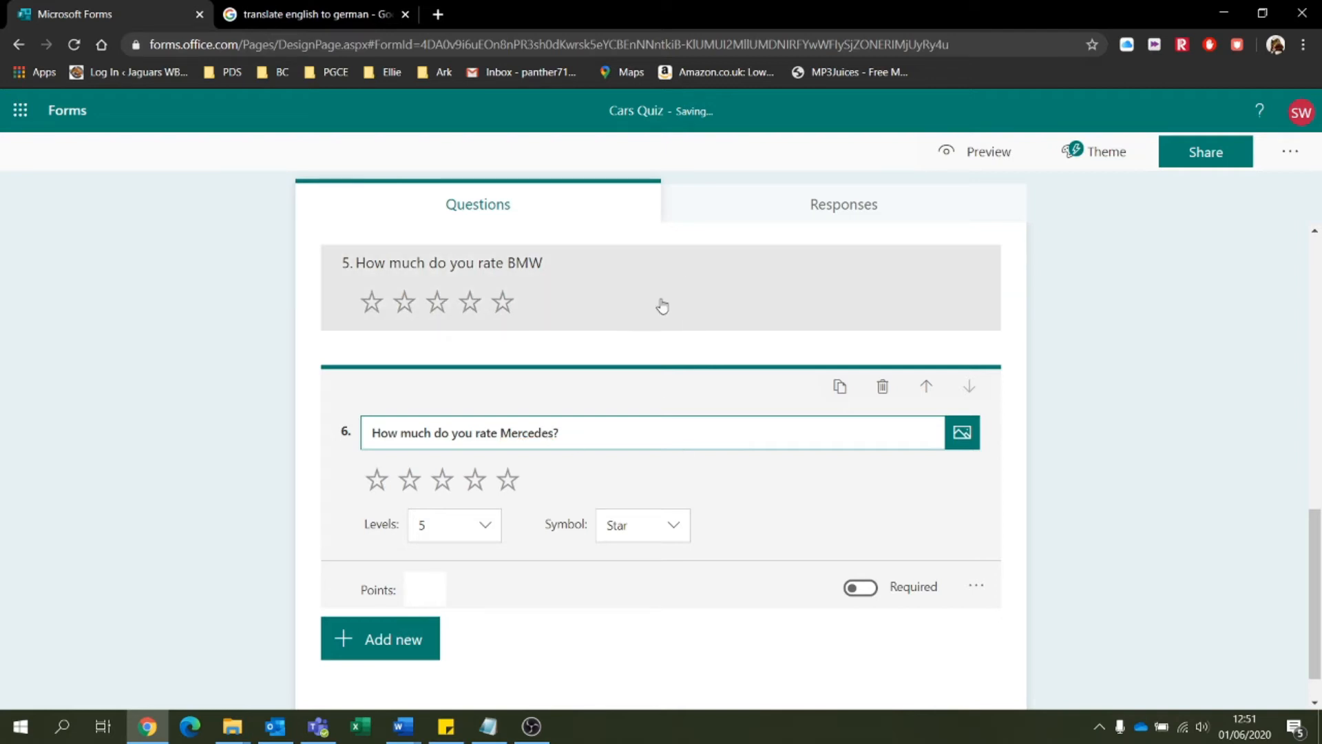
{"action": "scroll", "coordinate": [651, 512], "scroll_direction": "up", "scroll_amount": 3}
{"action": "scroll", "coordinate": [650, 512], "scroll_direction": "up", "scroll_amount": 10}
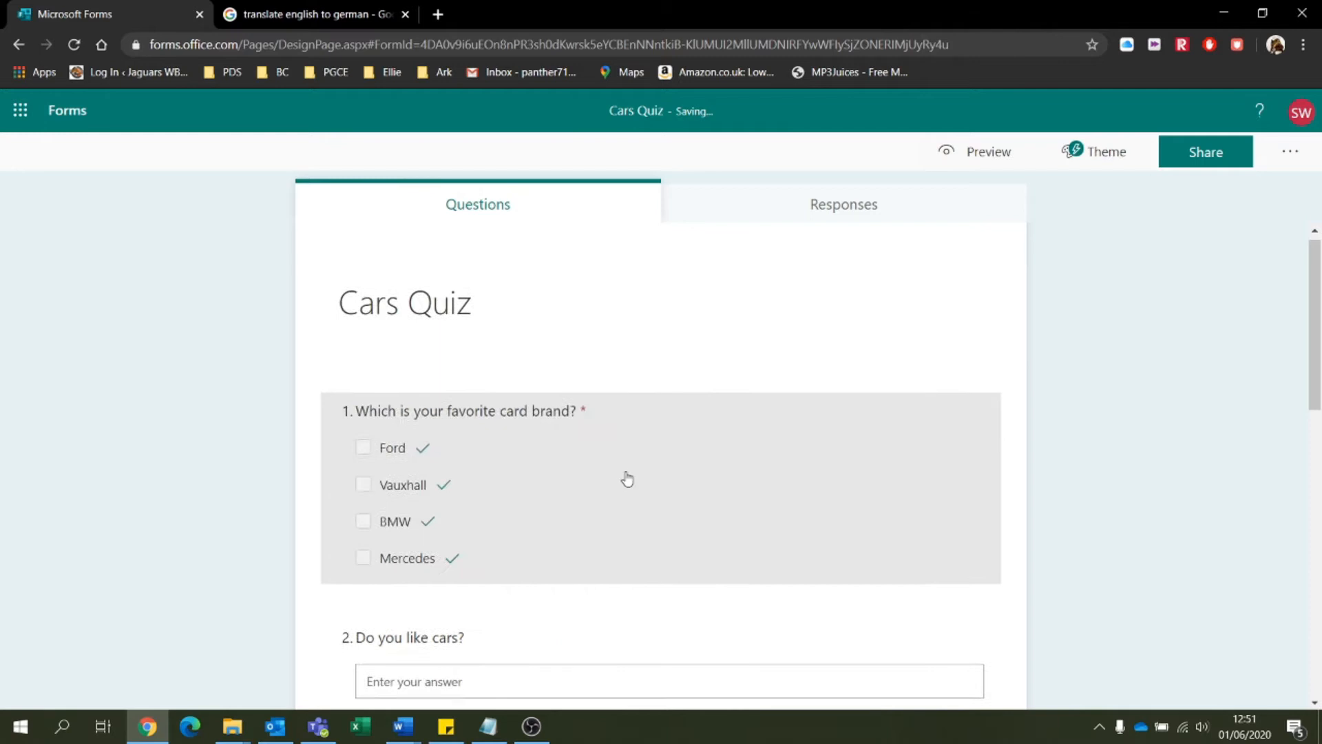
{"action": "scroll", "coordinate": [626, 478], "scroll_direction": "down", "scroll_amount": 10}
{"action": "scroll", "coordinate": [637, 497], "scroll_direction": "down", "scroll_amount": 2}
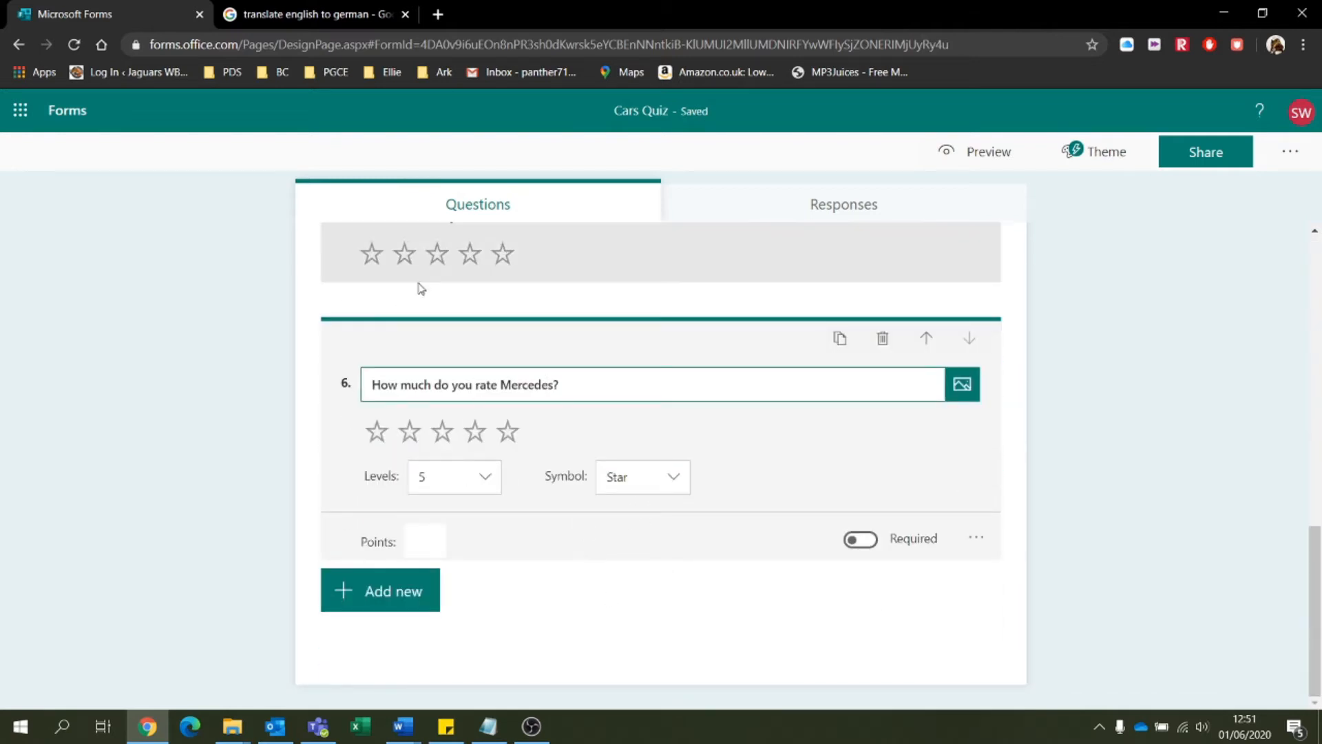
{"action": "scroll", "coordinate": [470, 358], "scroll_direction": "up", "scroll_amount": 5}
{"action": "scroll", "coordinate": [552, 493], "scroll_direction": "up", "scroll_amount": 4}
{"action": "scroll", "coordinate": [544, 517], "scroll_direction": "down", "scroll_amount": 9}
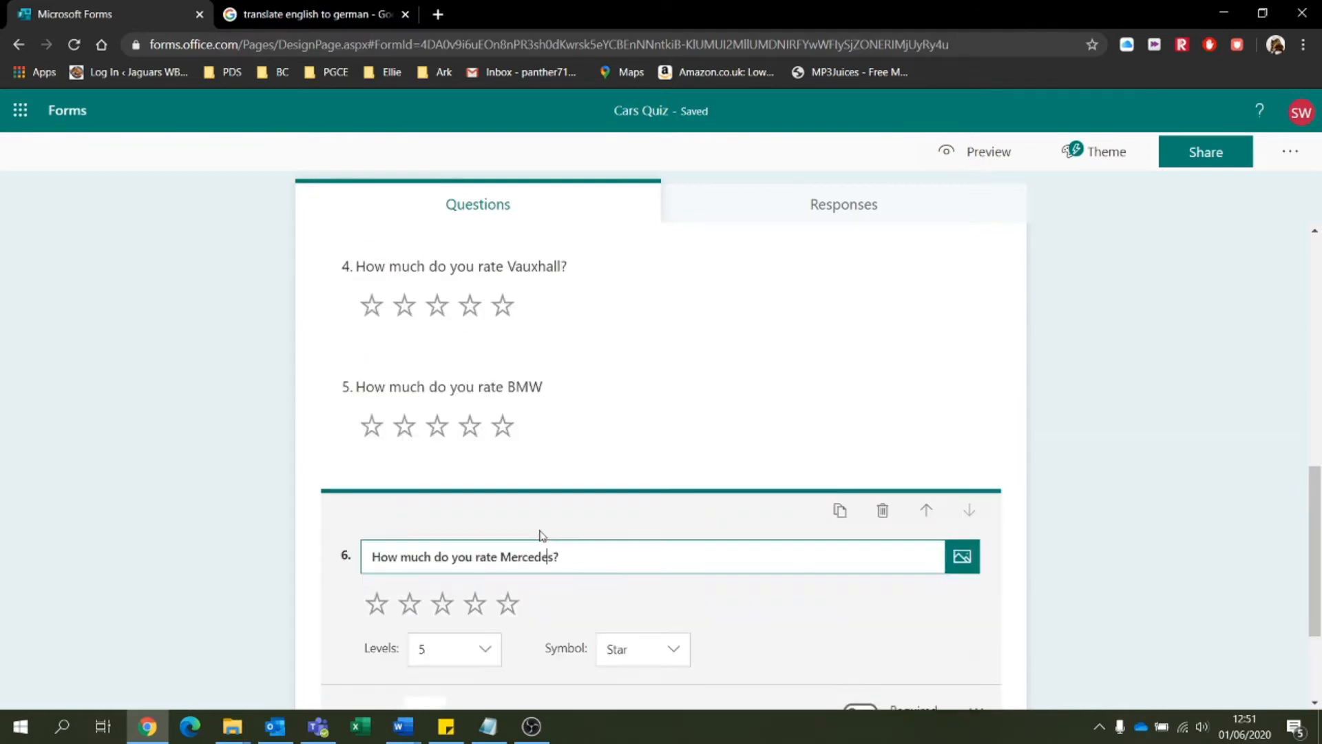
{"action": "left_click", "coordinate": [366, 590]}
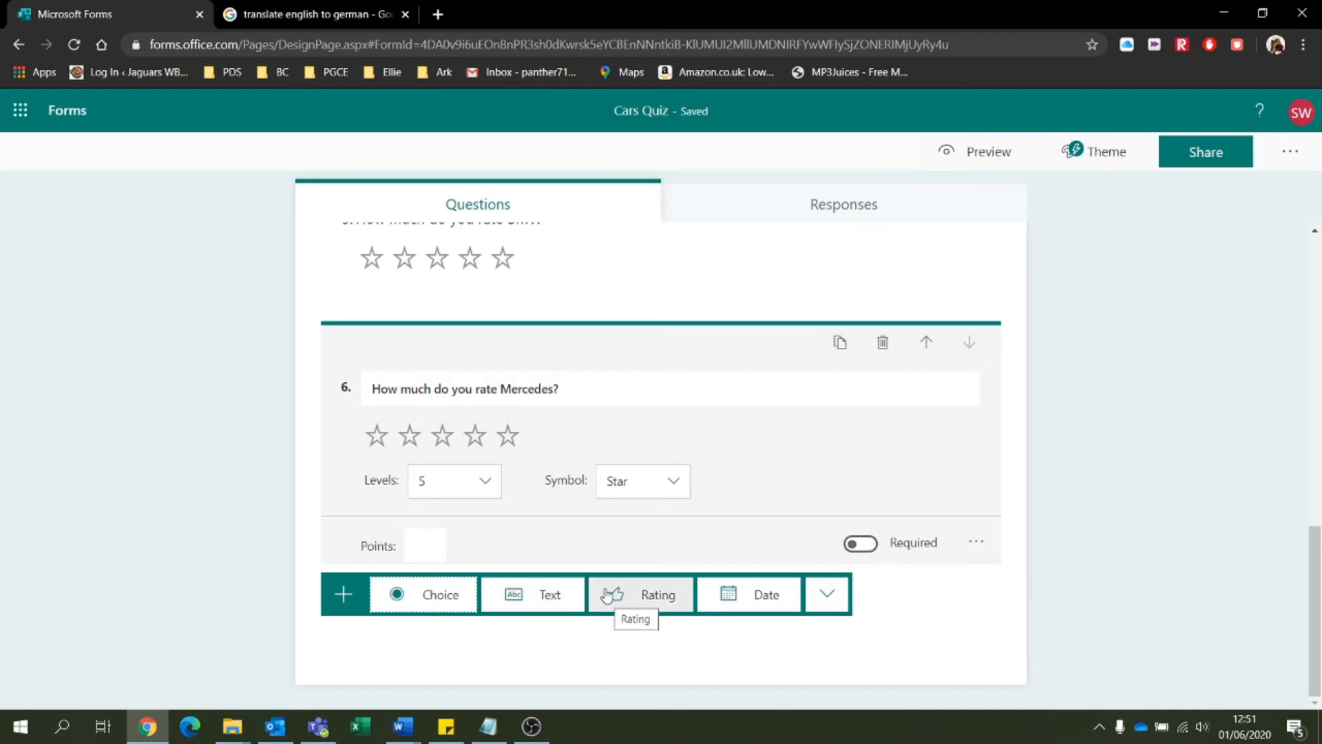
Add ranking question 7 titled 'Put these cars in order of price'.
{"action": "left_click", "coordinate": [827, 609]}
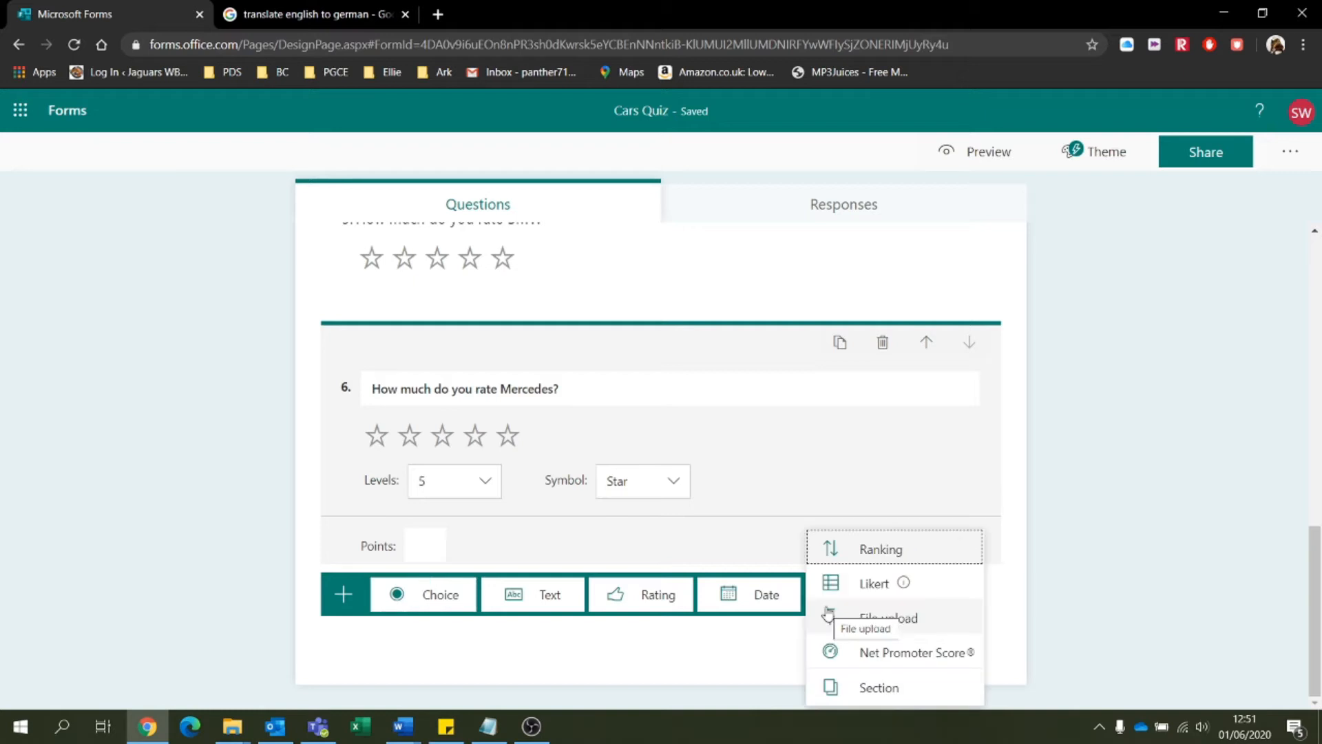
{"action": "left_click", "coordinate": [892, 551]}
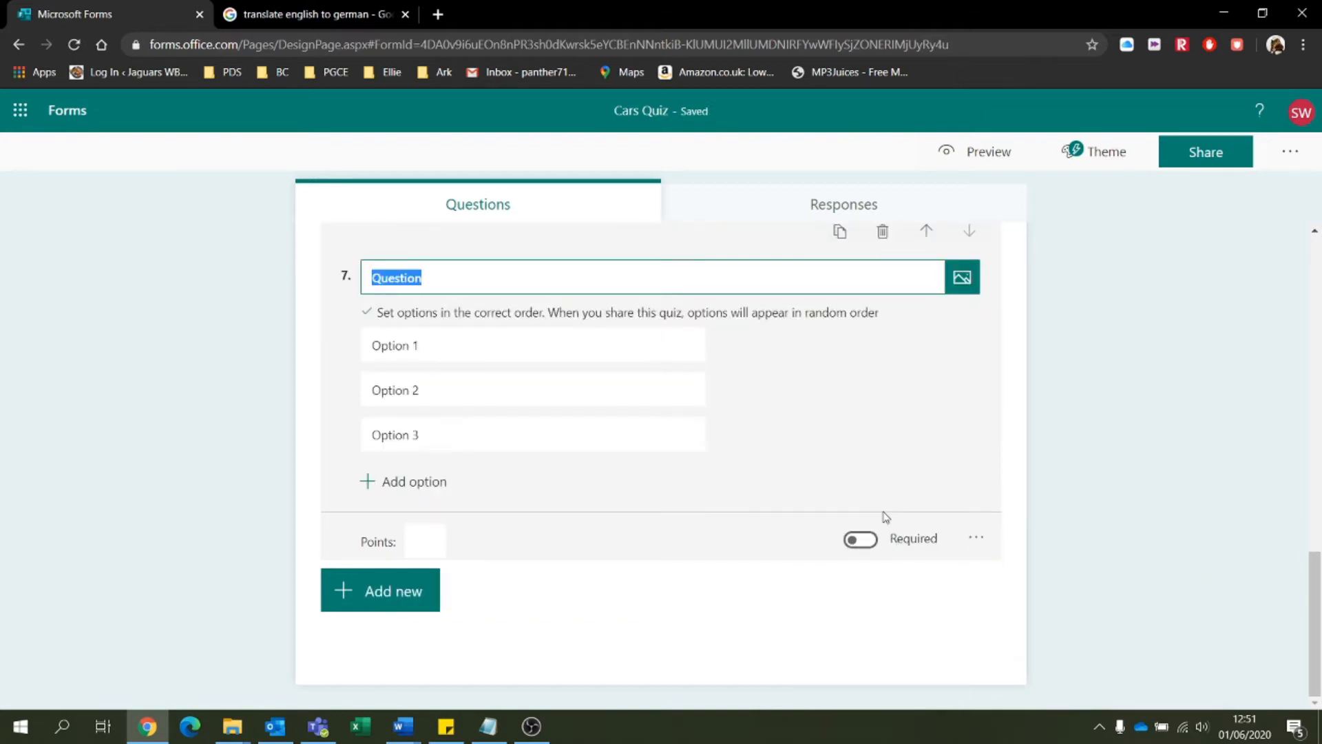
{"action": "type", "text": "Put the "}
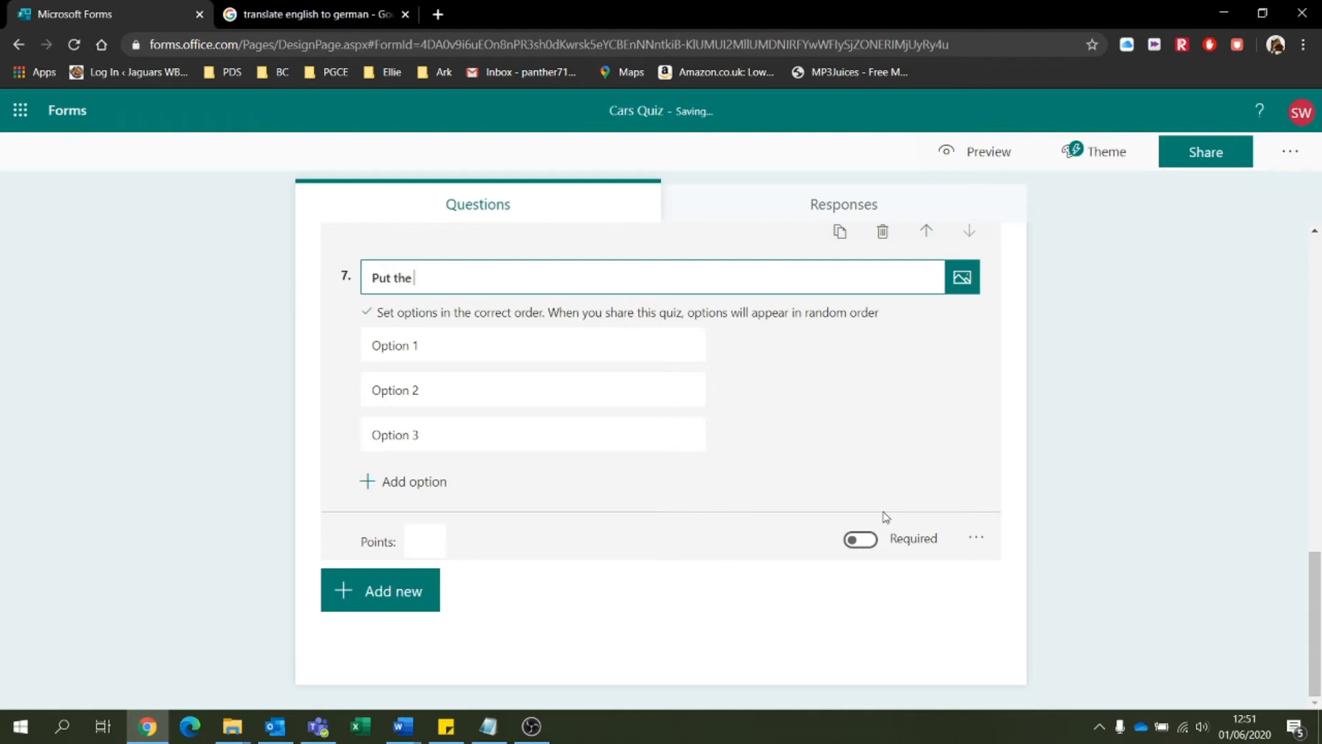
{"action": "type", "text": "e cars in oprder of price"}
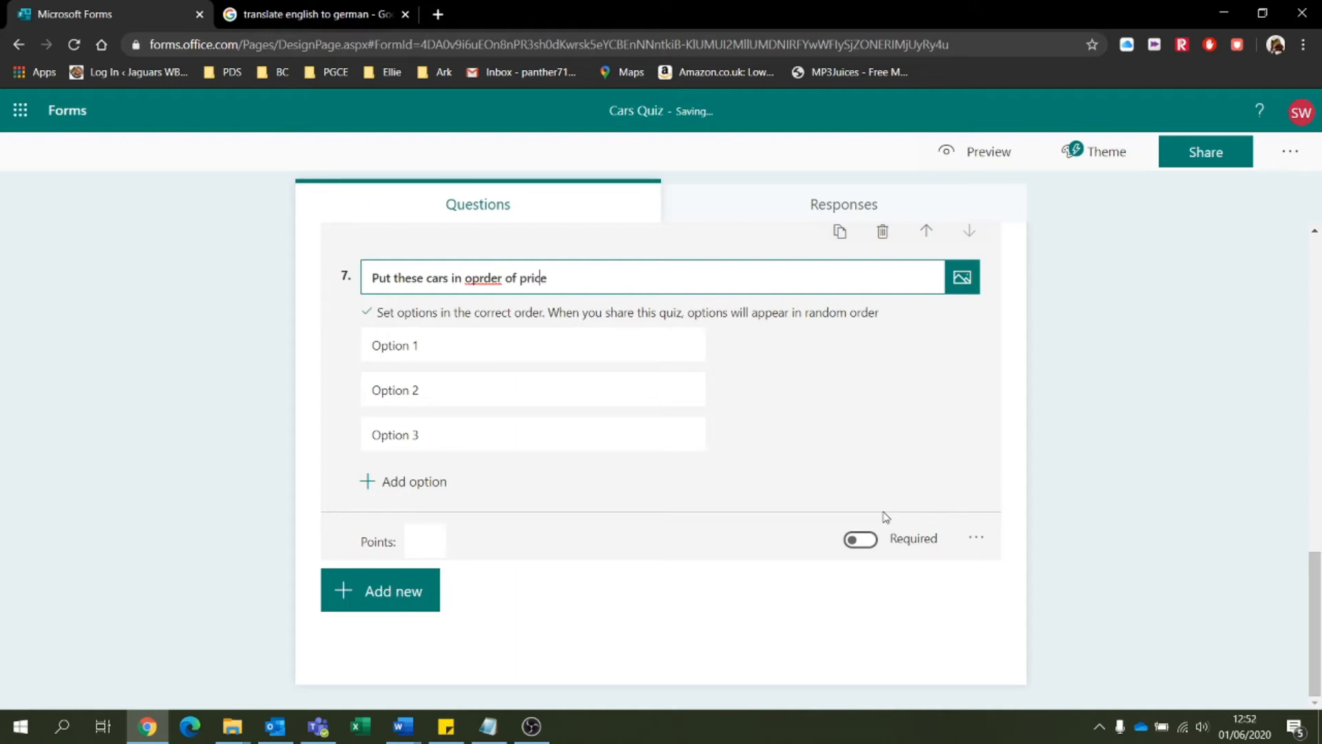
{"action": "key", "text": "BackSpace"}
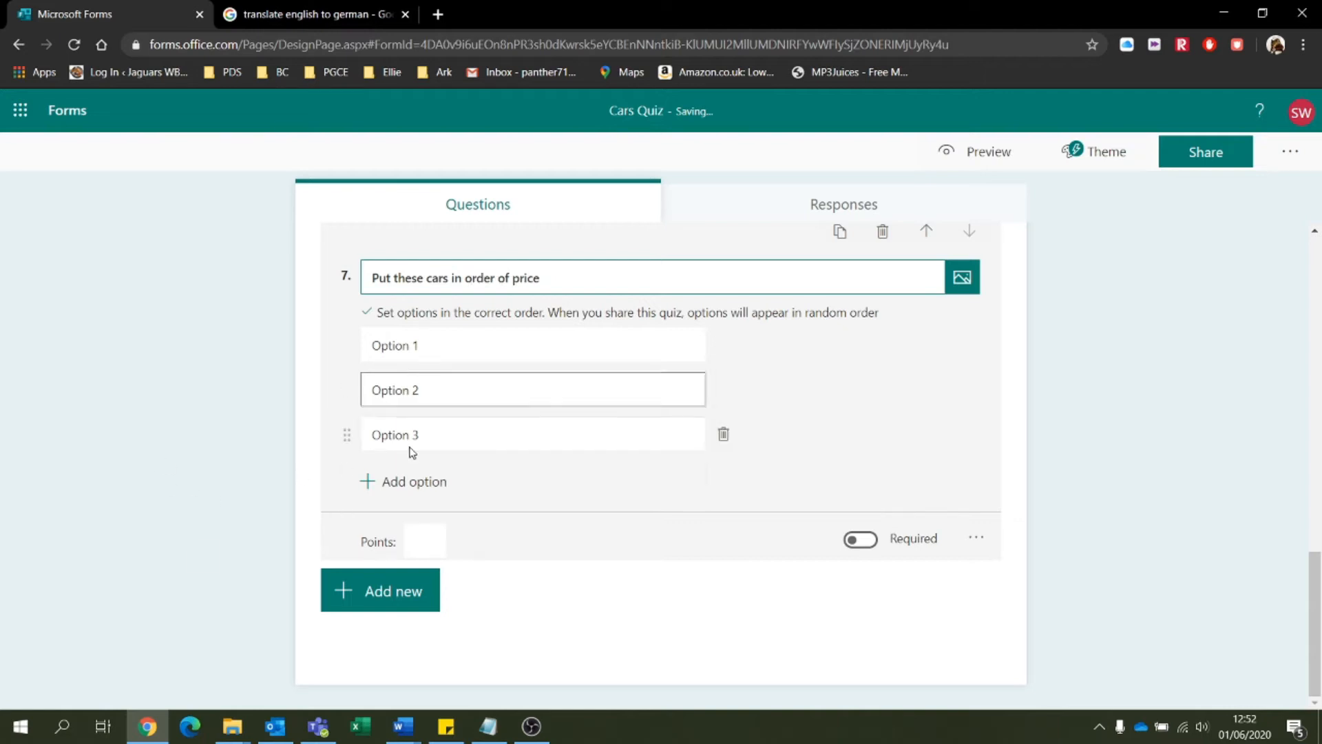
{"action": "left_click", "coordinate": [420, 343]}
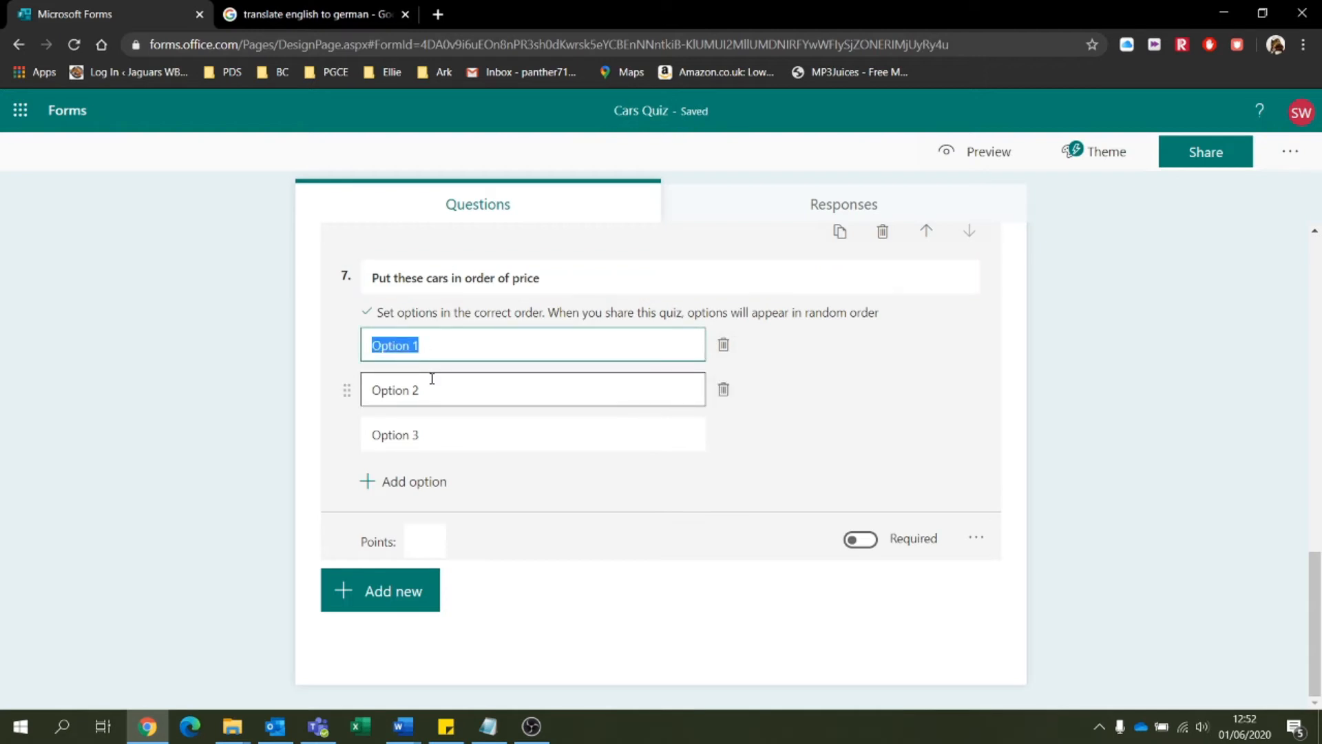
Enter Ferrari as the first ranking option, removing a stray character.
{"action": "type", "text": "Ferrari`"}
{"action": "key", "text": "Tab"}
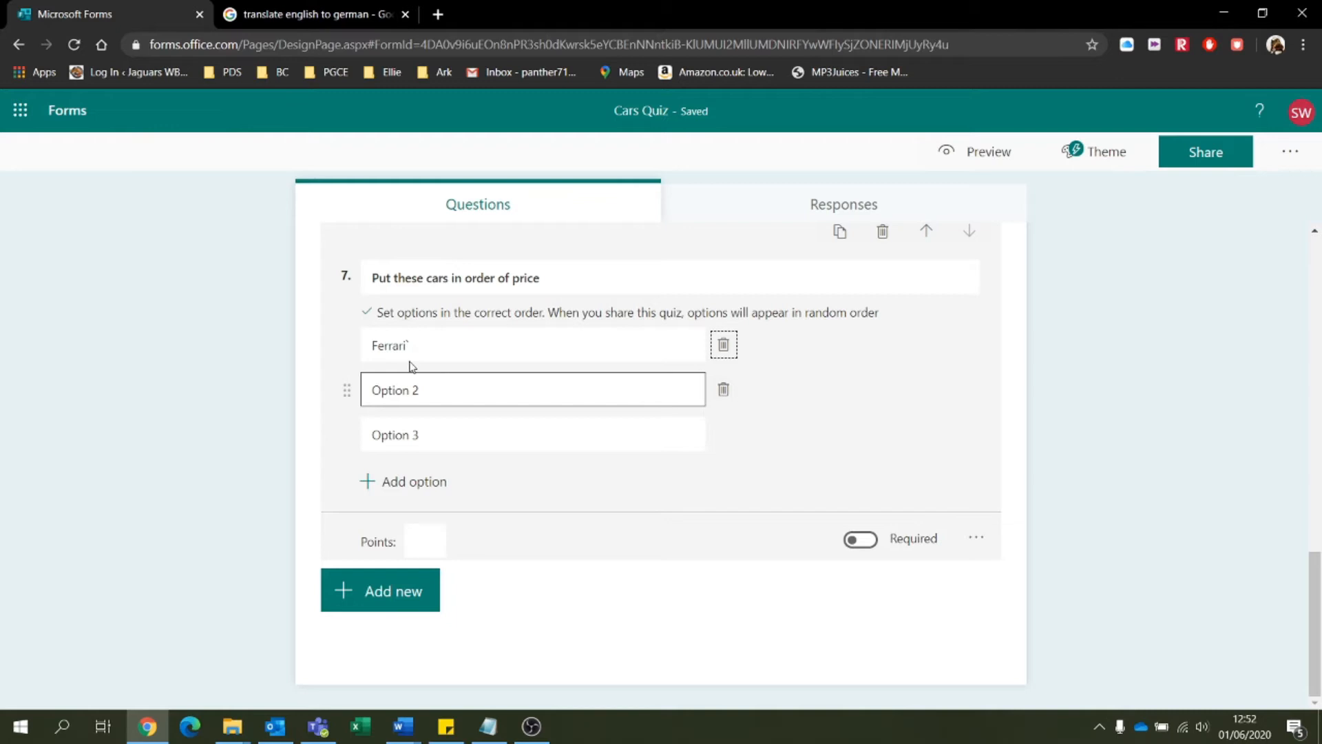
{"action": "double_click", "coordinate": [447, 344]}
{"action": "left_click", "coordinate": [462, 352]}
{"action": "key", "text": "BackSpace"}
Set the second and third ranking options to Porsche and Mercedes.
{"action": "double_click", "coordinate": [432, 391]}
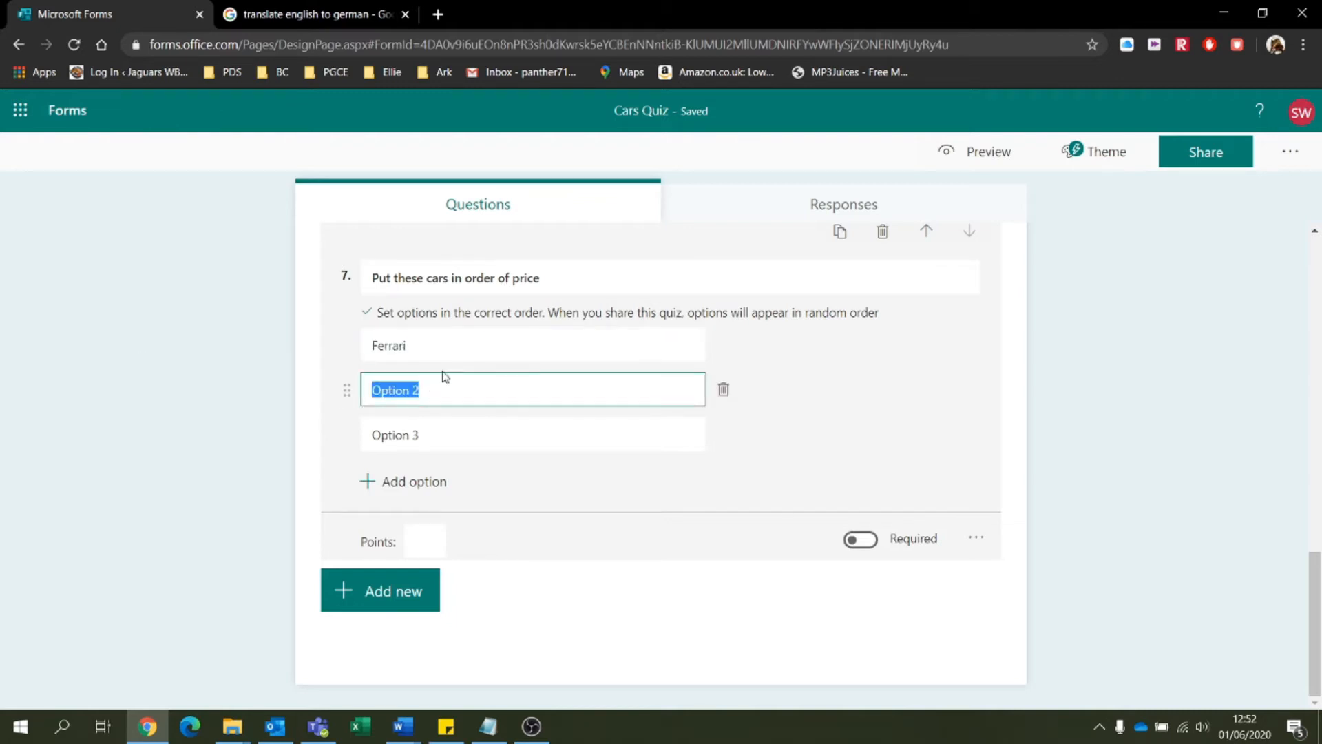
{"action": "type", "text": "Mercedes"}
{"action": "double_click", "coordinate": [441, 435]}
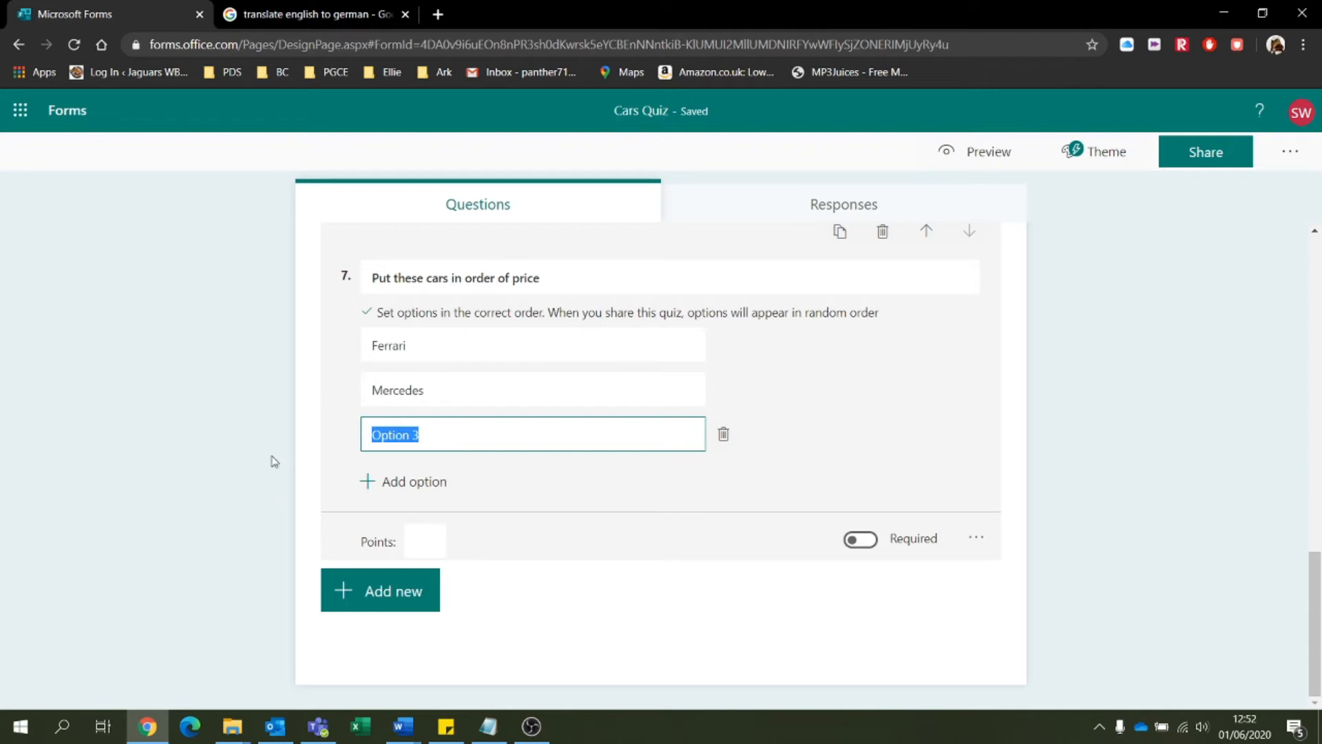
{"action": "double_click", "coordinate": [413, 390]}
{"action": "left_click_drag", "start_coordinate": [413, 390], "coordinate": [398, 348]}
{"action": "type", "text": "Porsche"}
{"action": "key", "text": "Tab"}
{"action": "key", "text": "Tab"}
{"action": "type", "text": "Merced"}
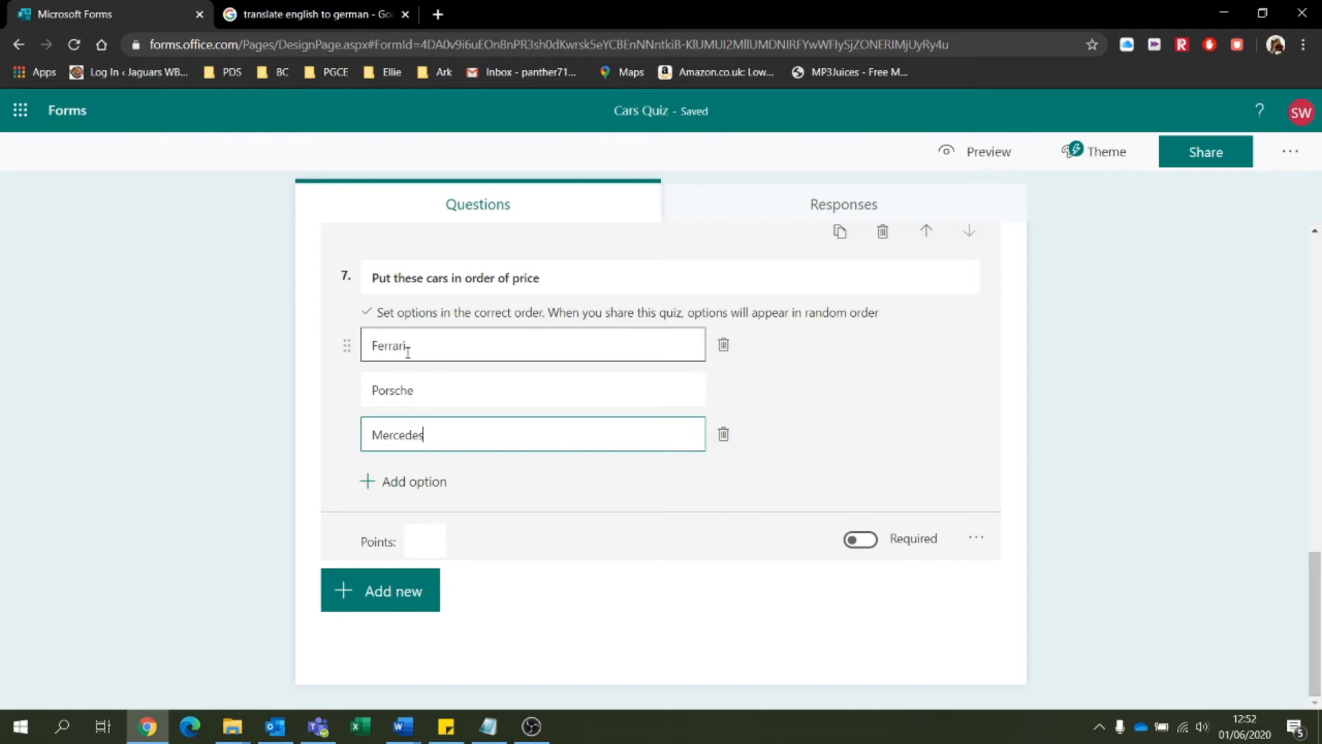
Add Ford and Dacia as the fourth and fifth ranking options.
{"action": "left_click", "coordinate": [414, 482]}
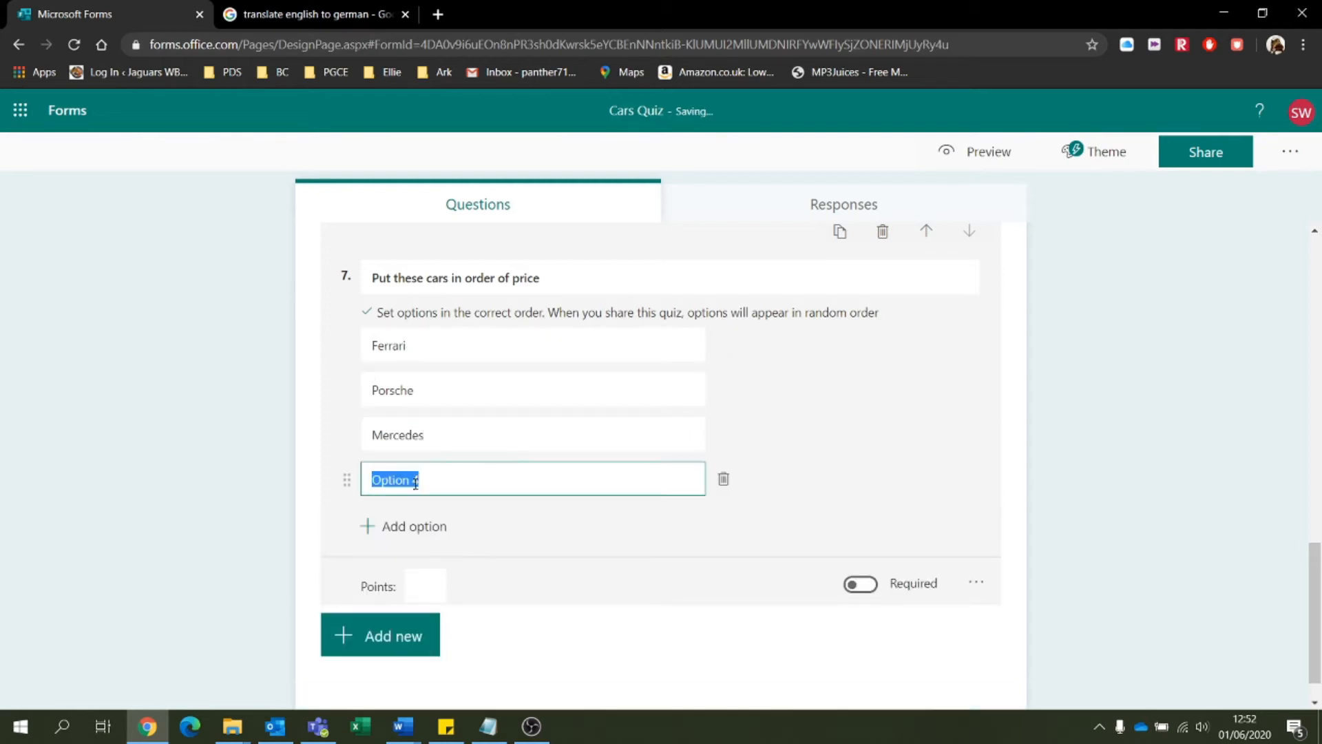
{"action": "type", "text": "Ford"}
{"action": "left_click", "coordinate": [414, 528]}
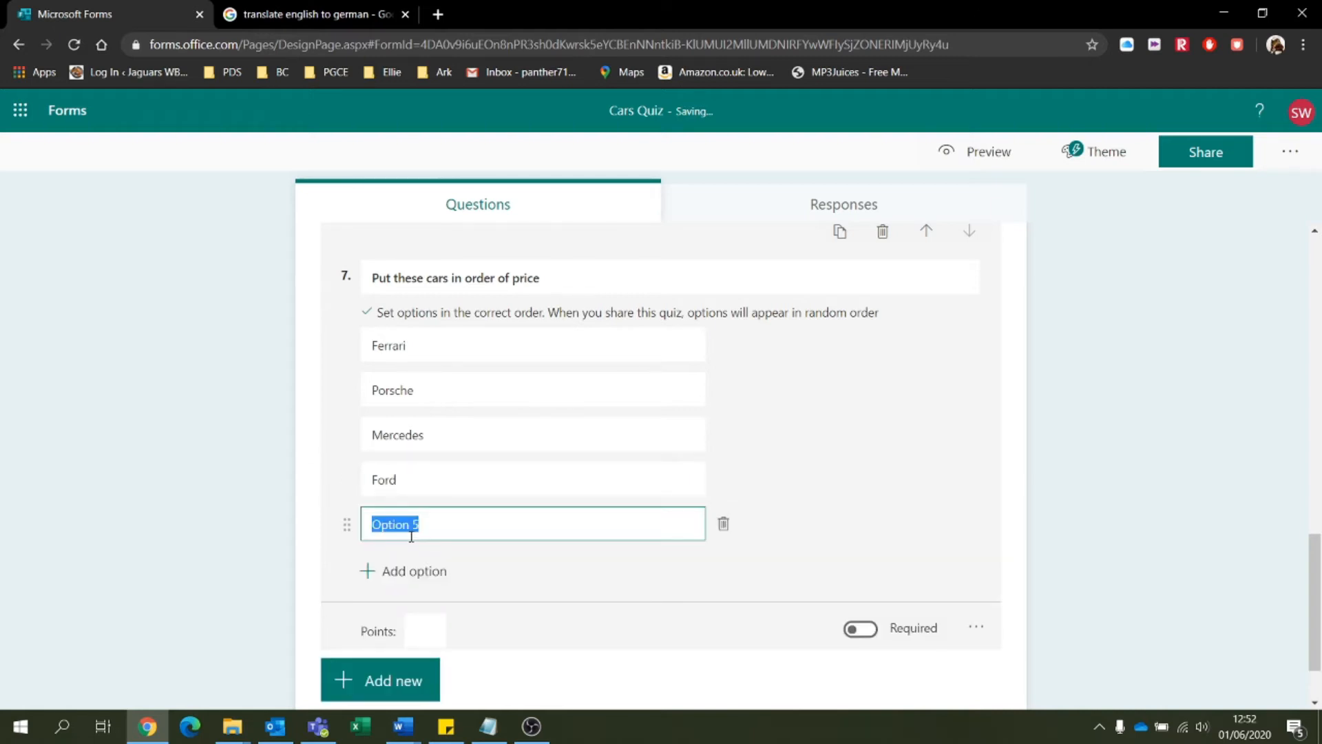
{"action": "type", "text": "Dacia"}
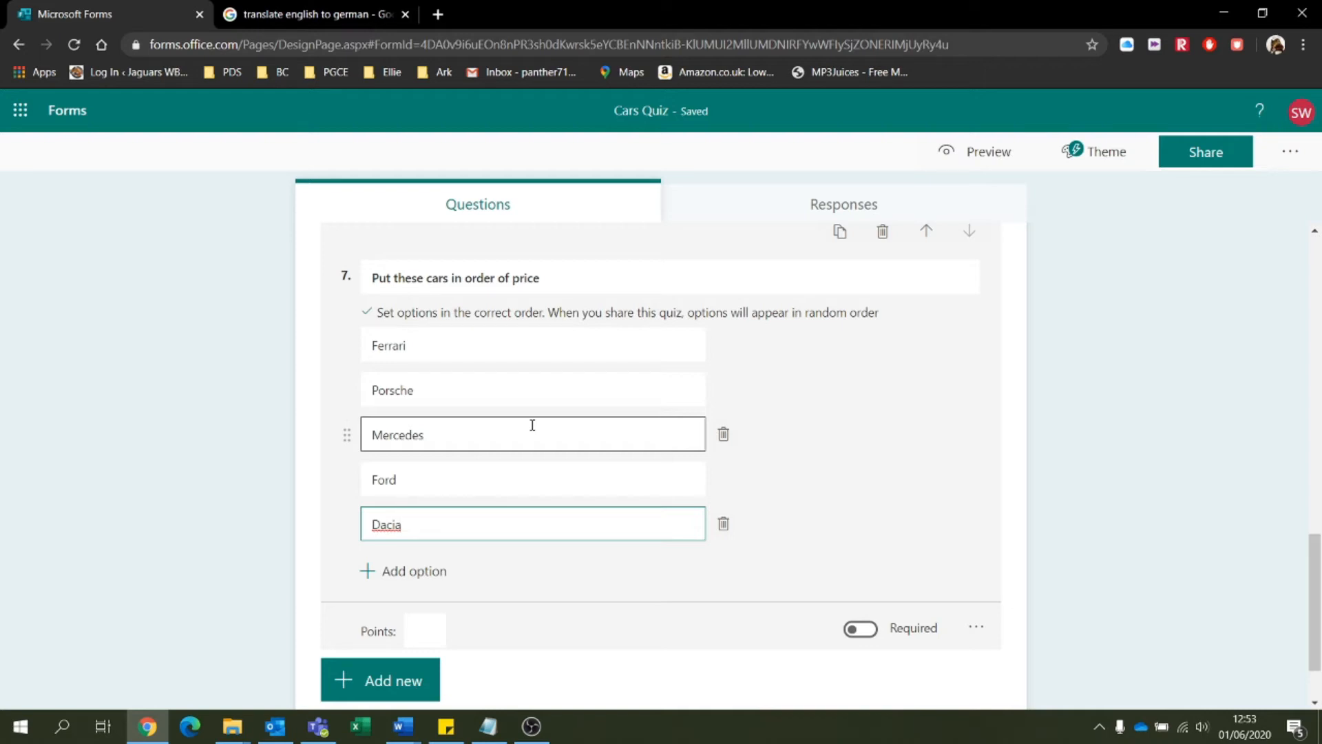
{"action": "scroll", "coordinate": [564, 574], "scroll_direction": "down", "scroll_amount": 1}
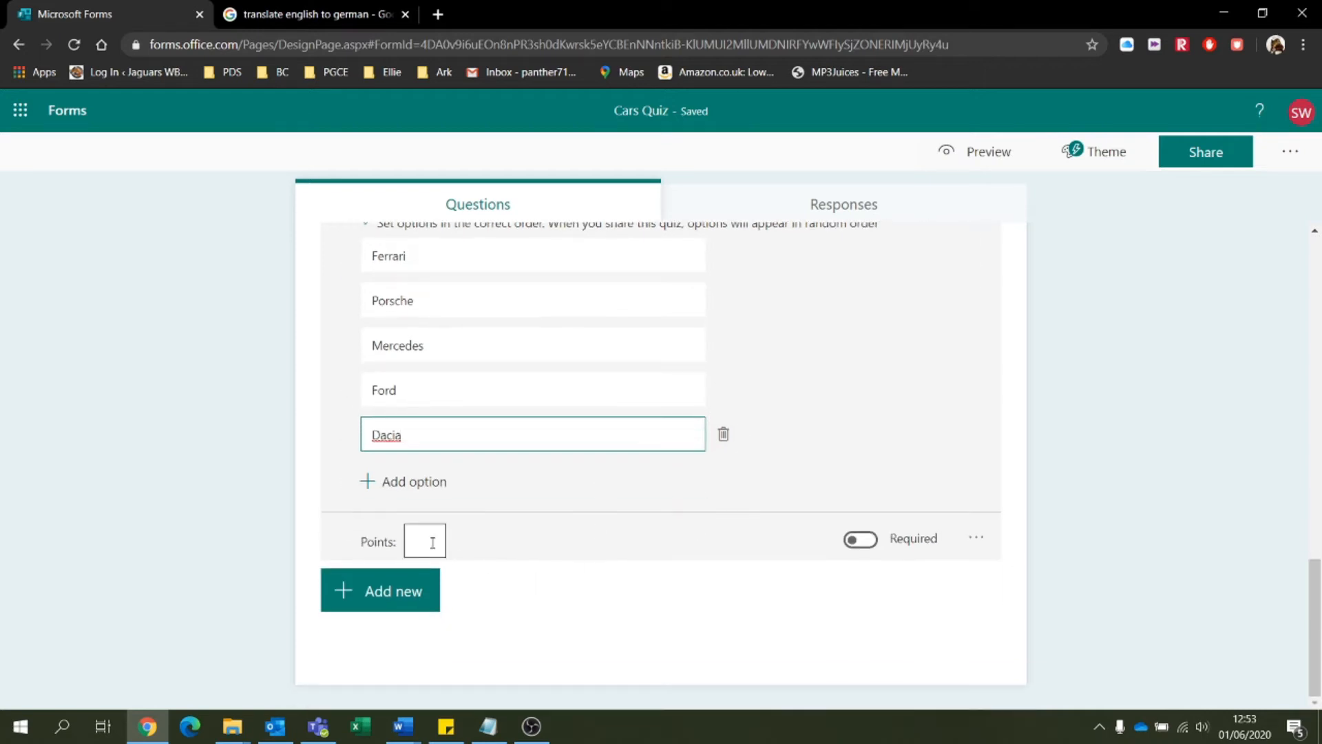
{"action": "left_click", "coordinate": [978, 540]}
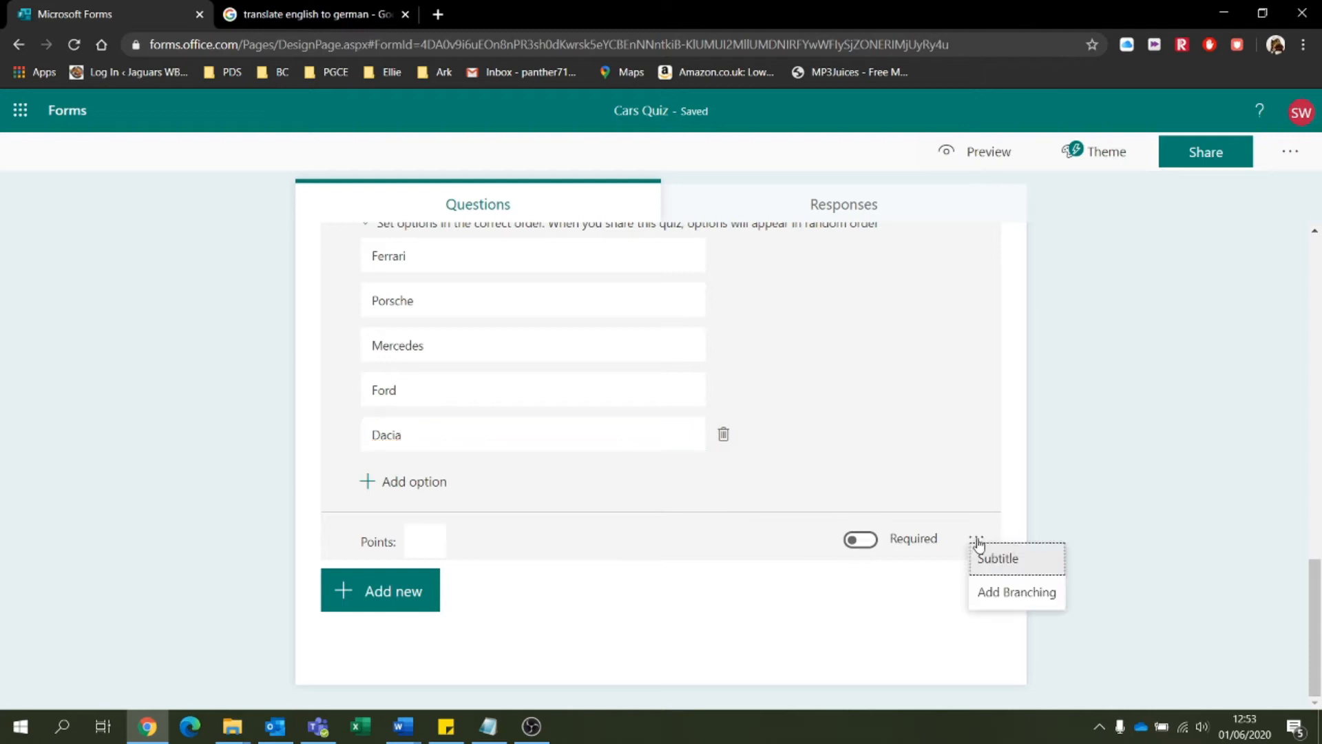
{"action": "left_click", "coordinate": [618, 609]}
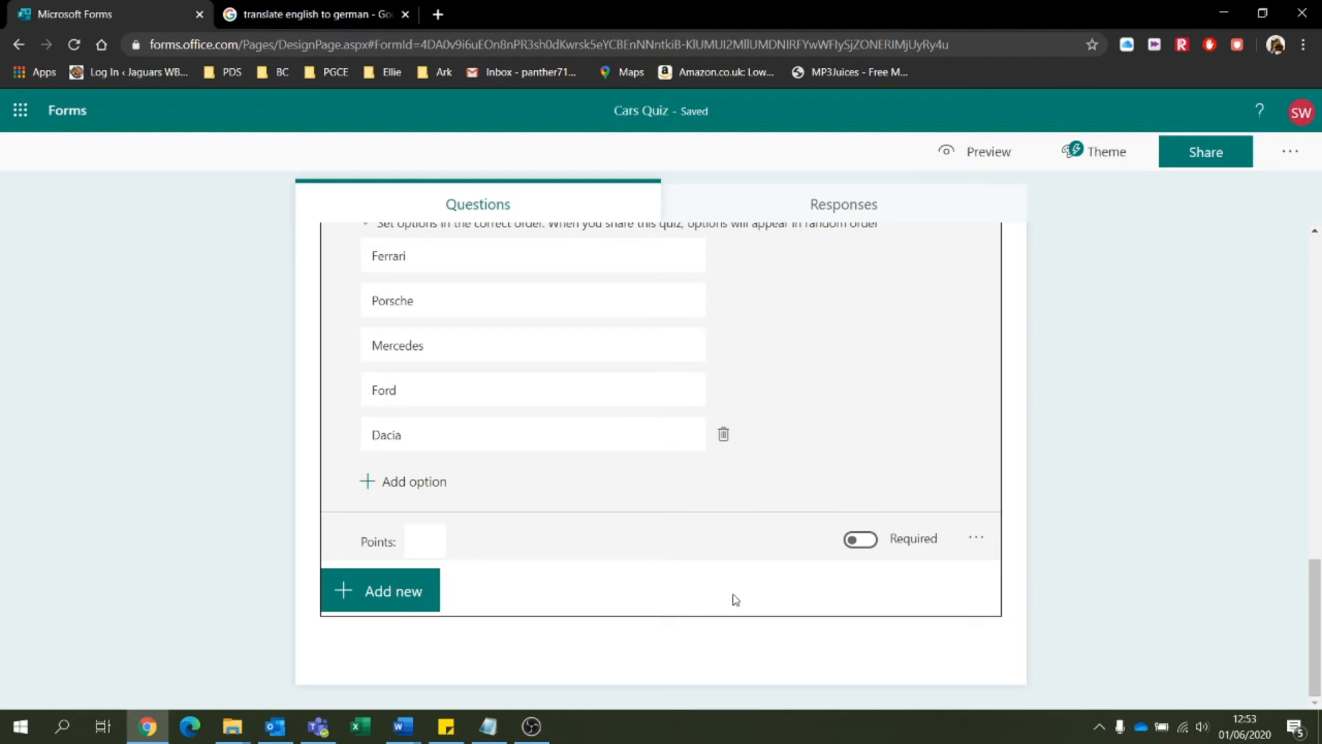
{"action": "scroll", "coordinate": [747, 513], "scroll_direction": "up", "scroll_amount": 15}
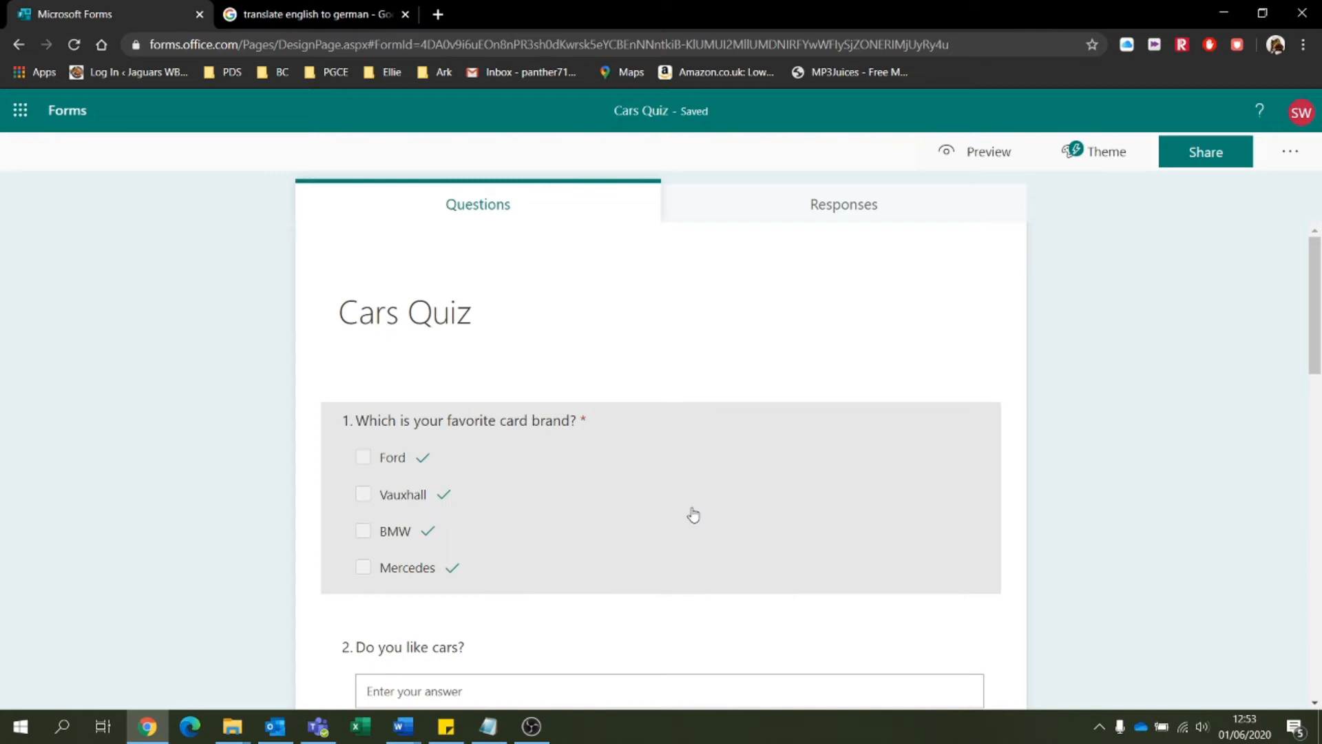
{"action": "scroll", "coordinate": [699, 514], "scroll_direction": "down", "scroll_amount": 2}
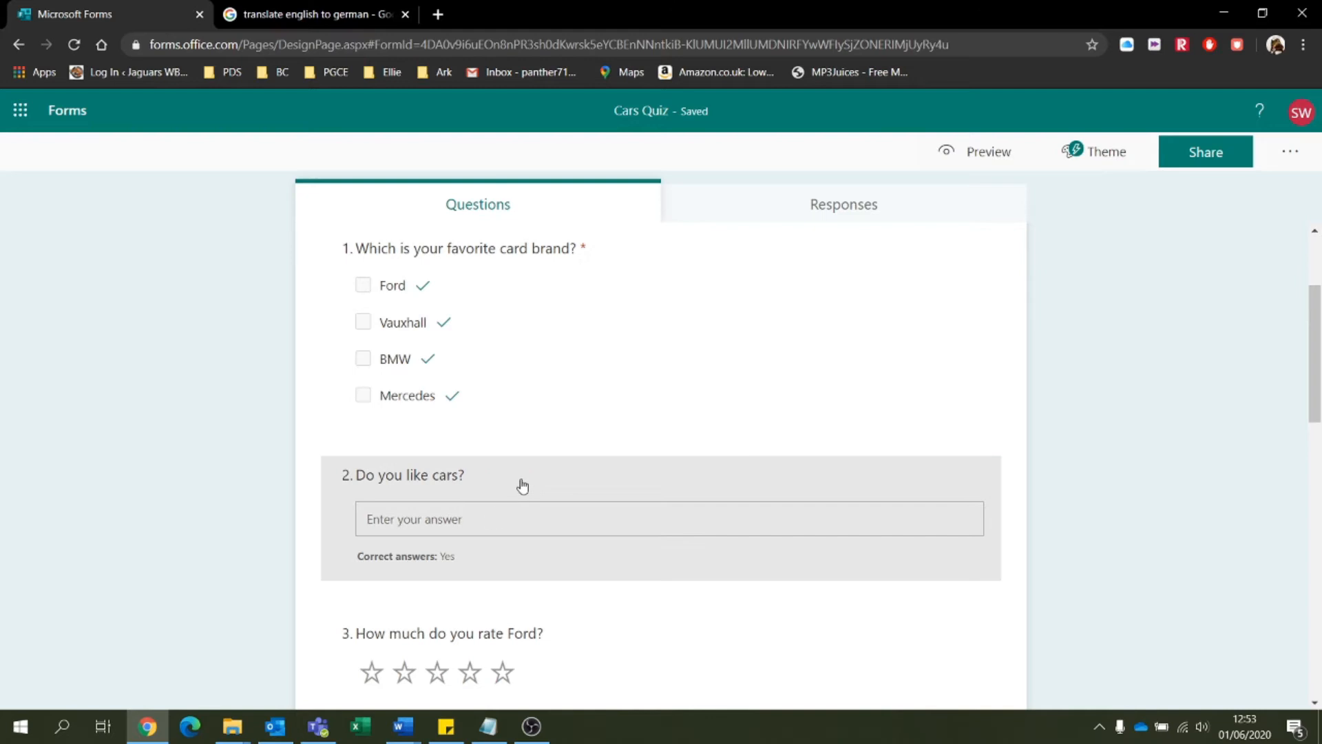
Move 'Do you like cars?' up so it becomes question 1.
{"action": "left_click", "coordinate": [521, 485]}
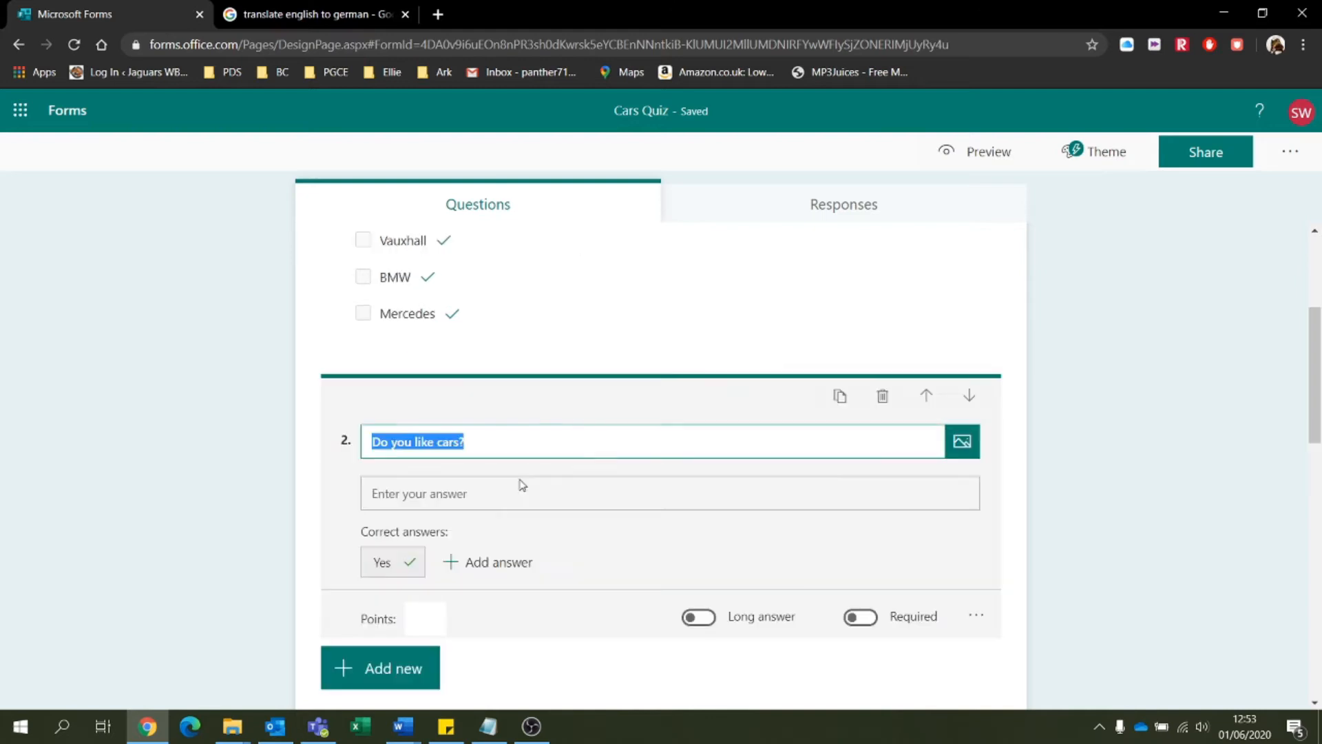
{"action": "left_click", "coordinate": [926, 397]}
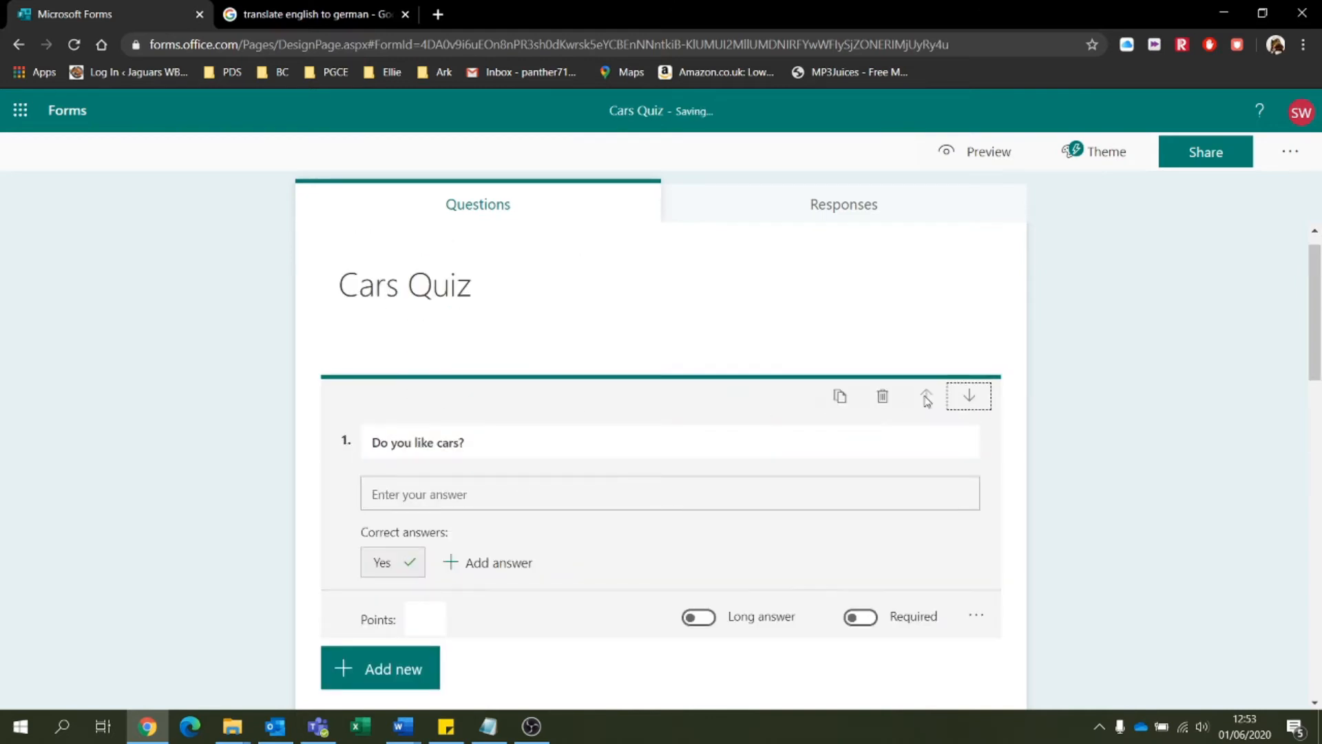
{"action": "scroll", "coordinate": [501, 450], "scroll_direction": "down", "scroll_amount": 1}
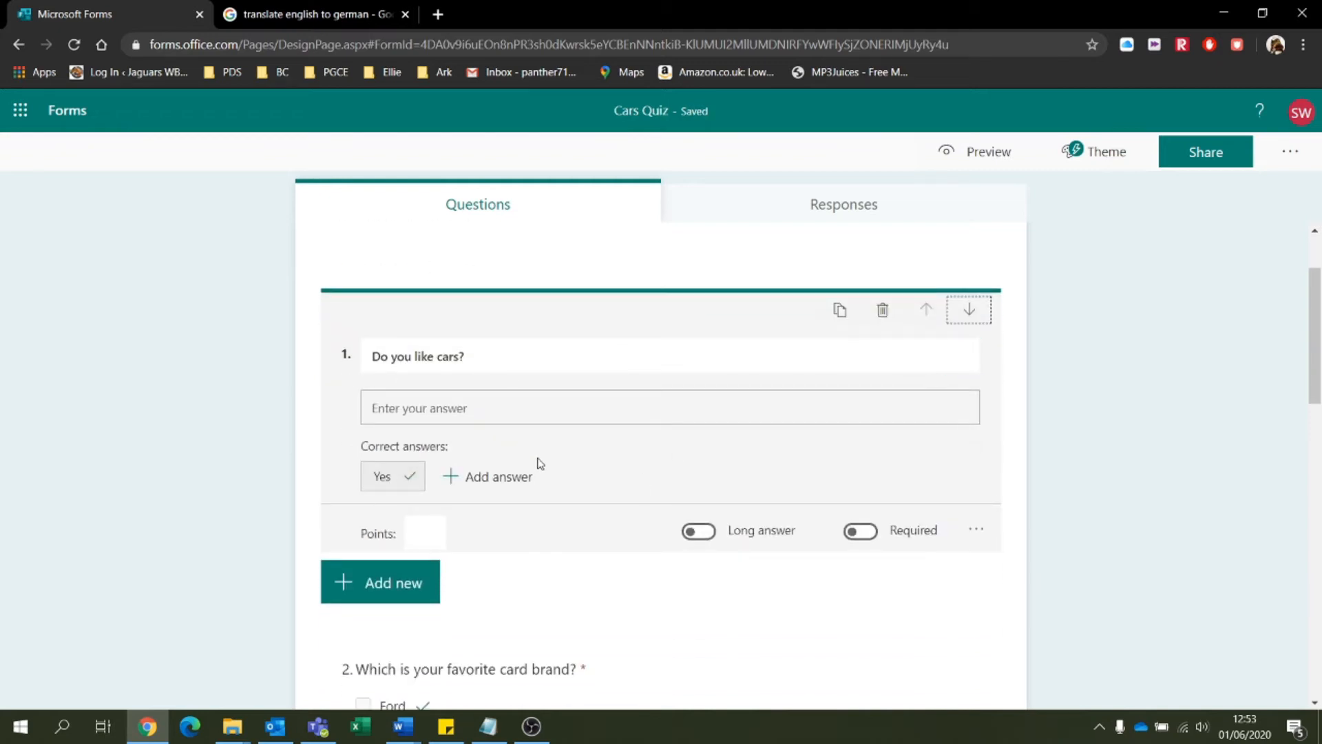
{"action": "scroll", "coordinate": [539, 463], "scroll_direction": "down", "scroll_amount": 2}
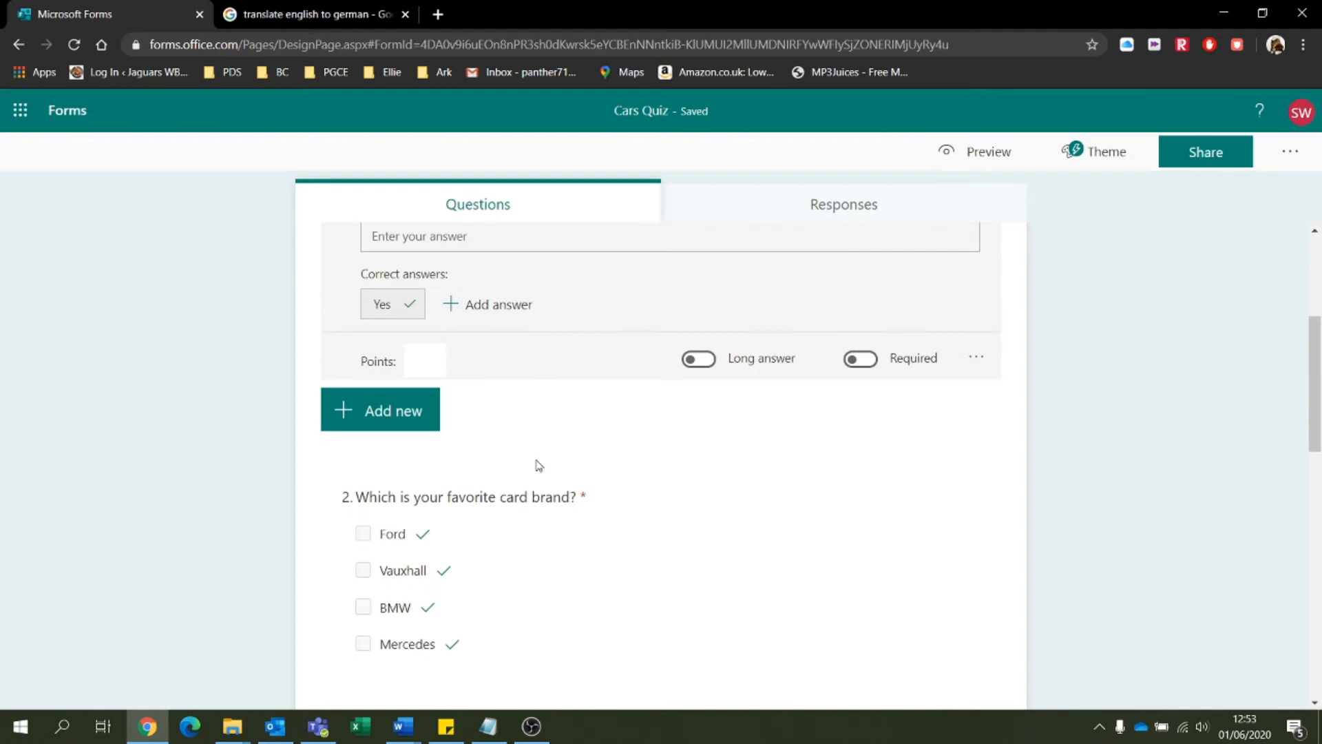
Open branching settings for question 2, the favorite car brand question.
{"action": "left_click", "coordinate": [782, 579]}
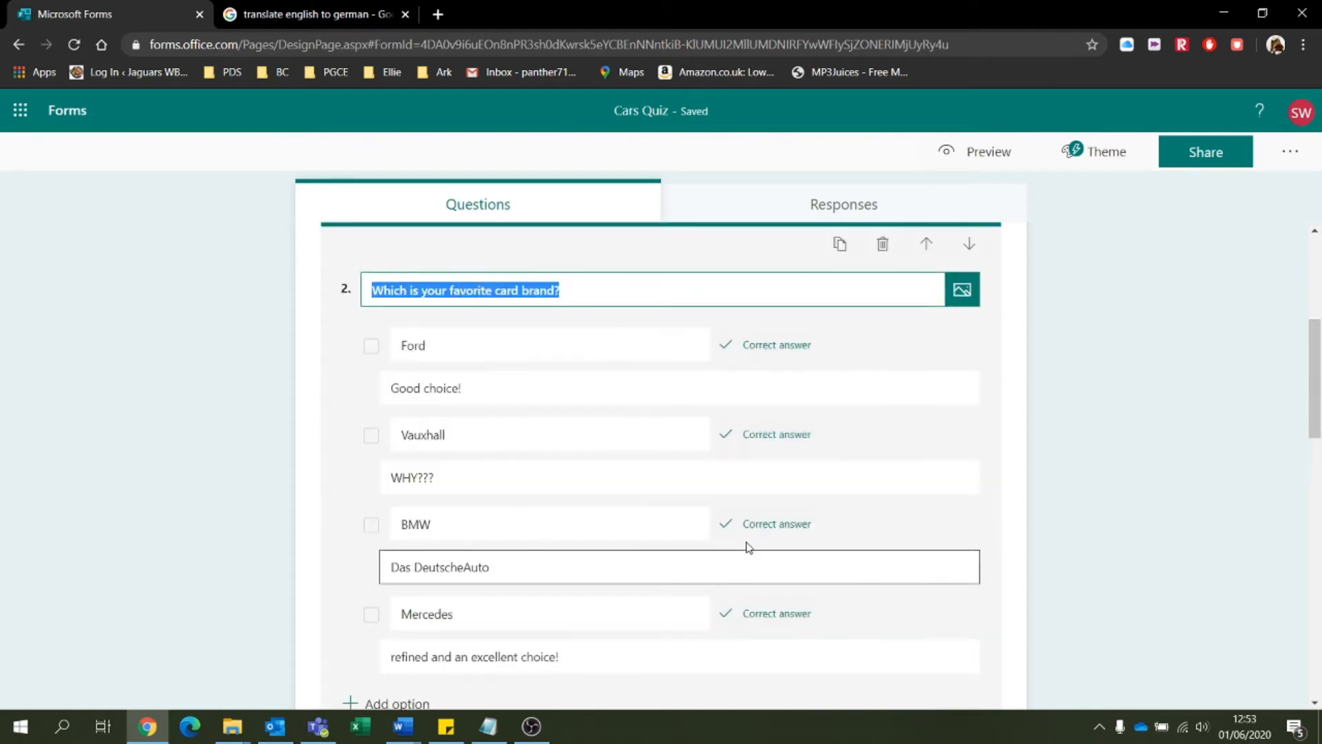
{"action": "scroll", "coordinate": [747, 546], "scroll_direction": "down", "scroll_amount": 1}
{"action": "scroll", "coordinate": [600, 510], "scroll_direction": "up", "scroll_amount": 2}
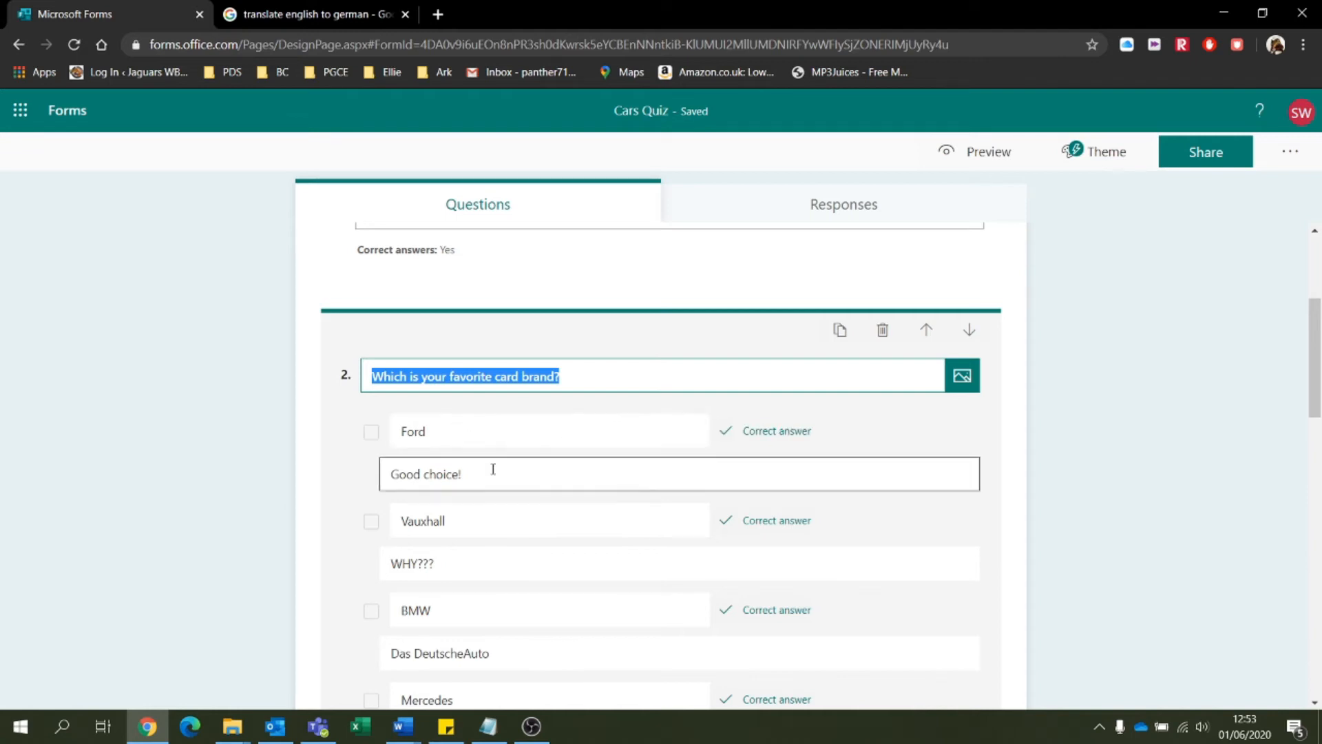
{"action": "scroll", "coordinate": [487, 475], "scroll_direction": "down", "scroll_amount": 1}
{"action": "scroll", "coordinate": [487, 472], "scroll_direction": "up", "scroll_amount": 1}
{"action": "scroll", "coordinate": [487, 475], "scroll_direction": "up", "scroll_amount": 3}
{"action": "scroll", "coordinate": [491, 479], "scroll_direction": "down", "scroll_amount": 3}
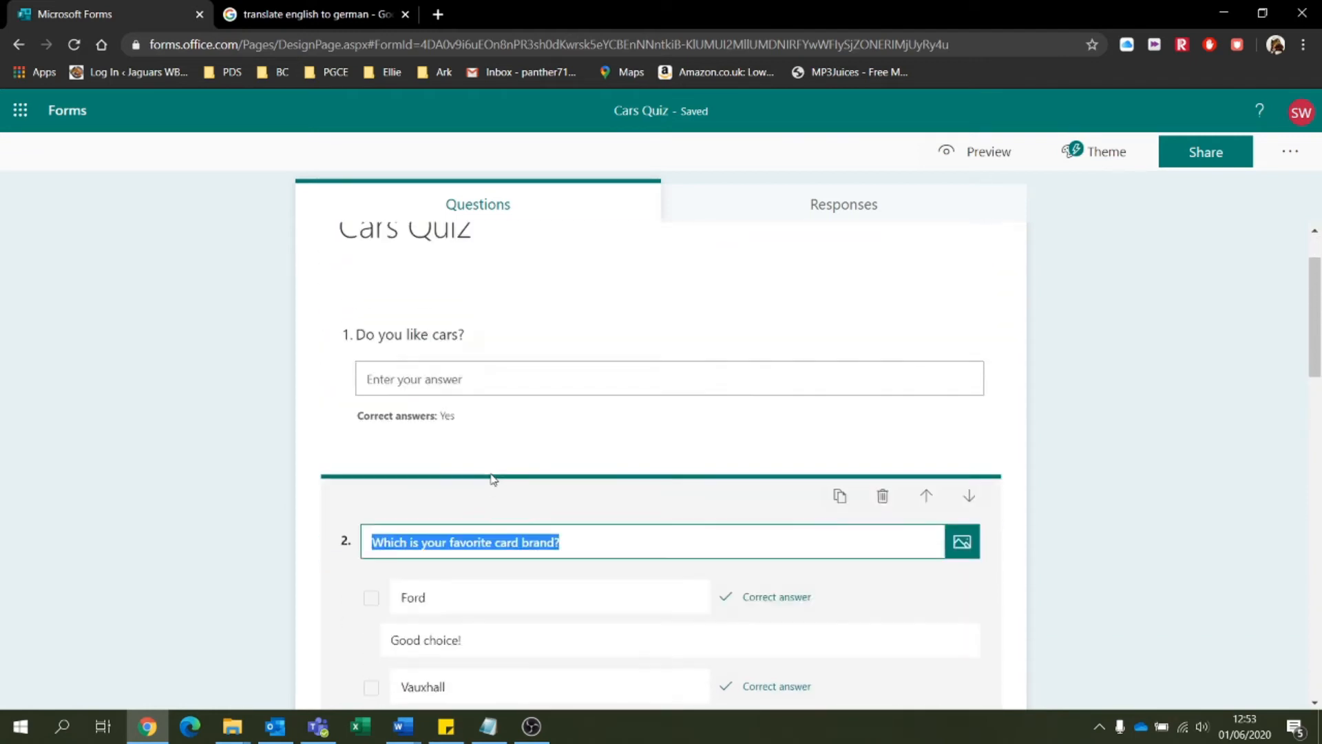
{"action": "scroll", "coordinate": [495, 478], "scroll_direction": "down", "scroll_amount": 5}
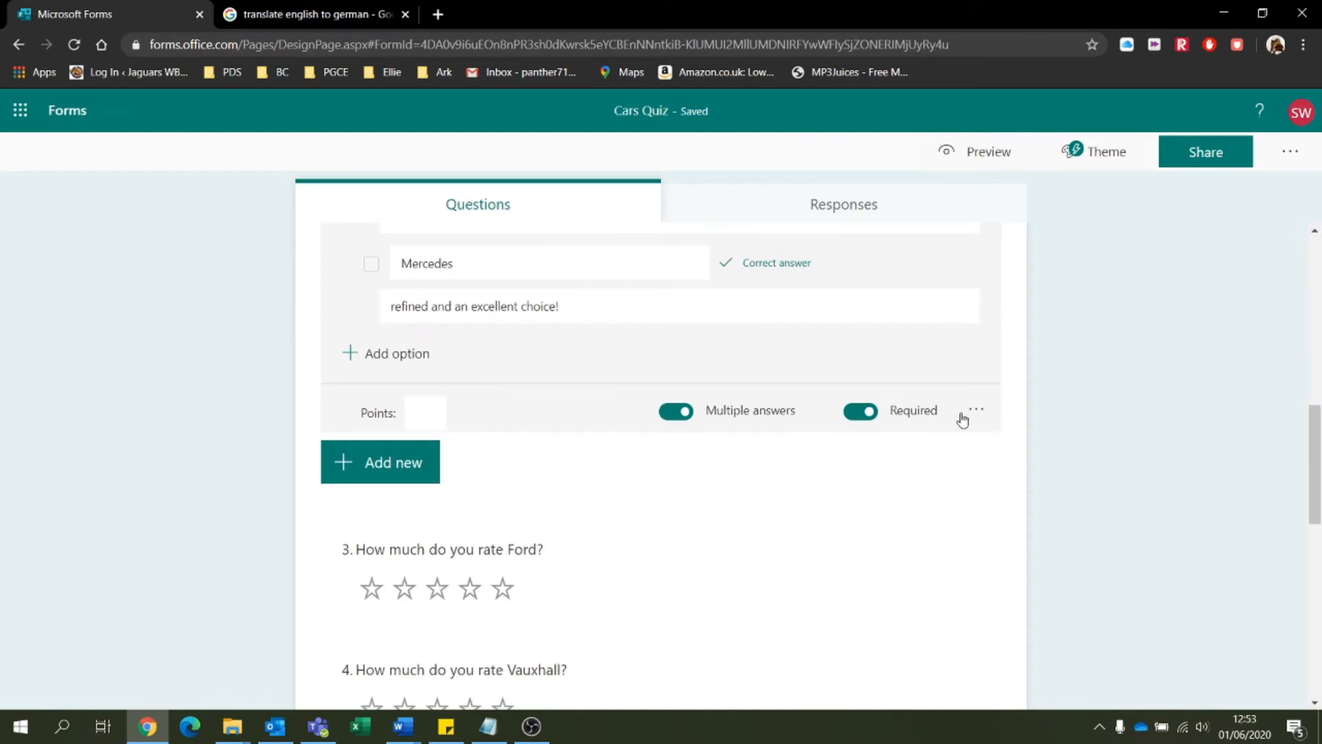
{"action": "left_click", "coordinate": [979, 413]}
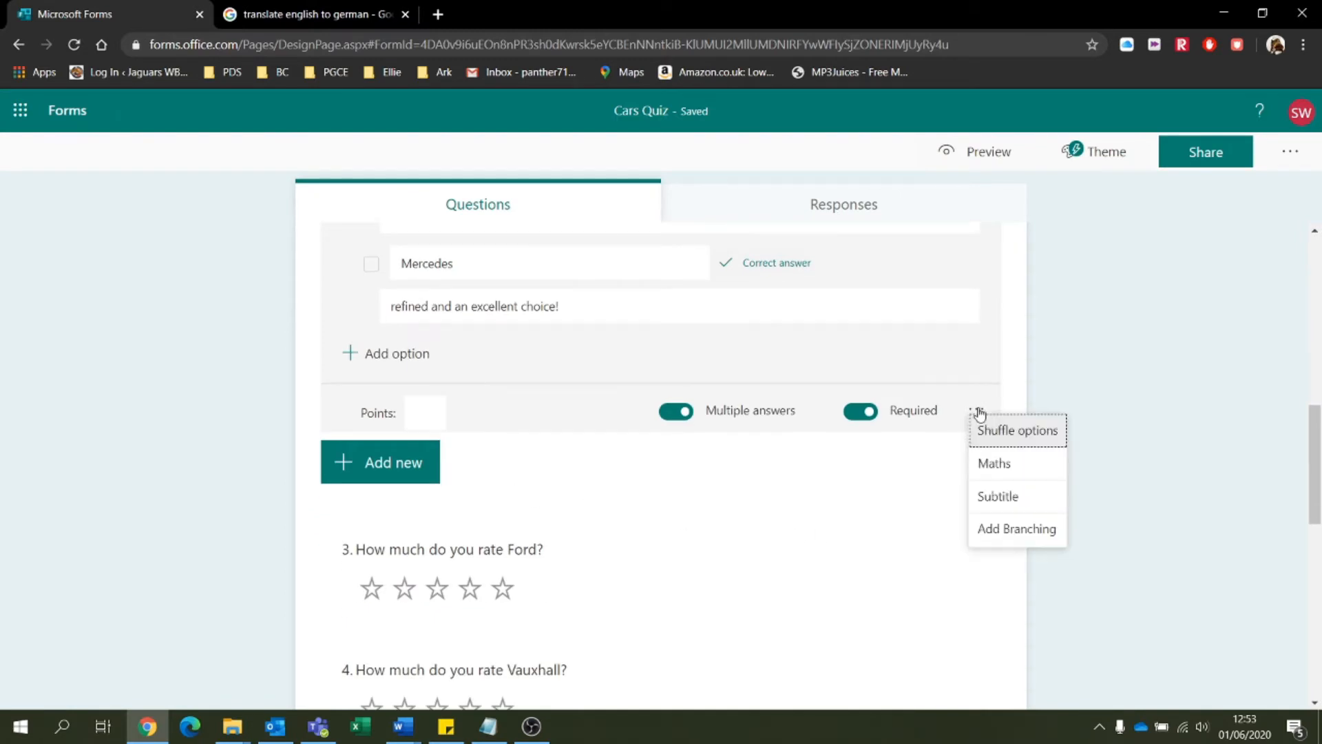
{"action": "left_click", "coordinate": [1014, 529]}
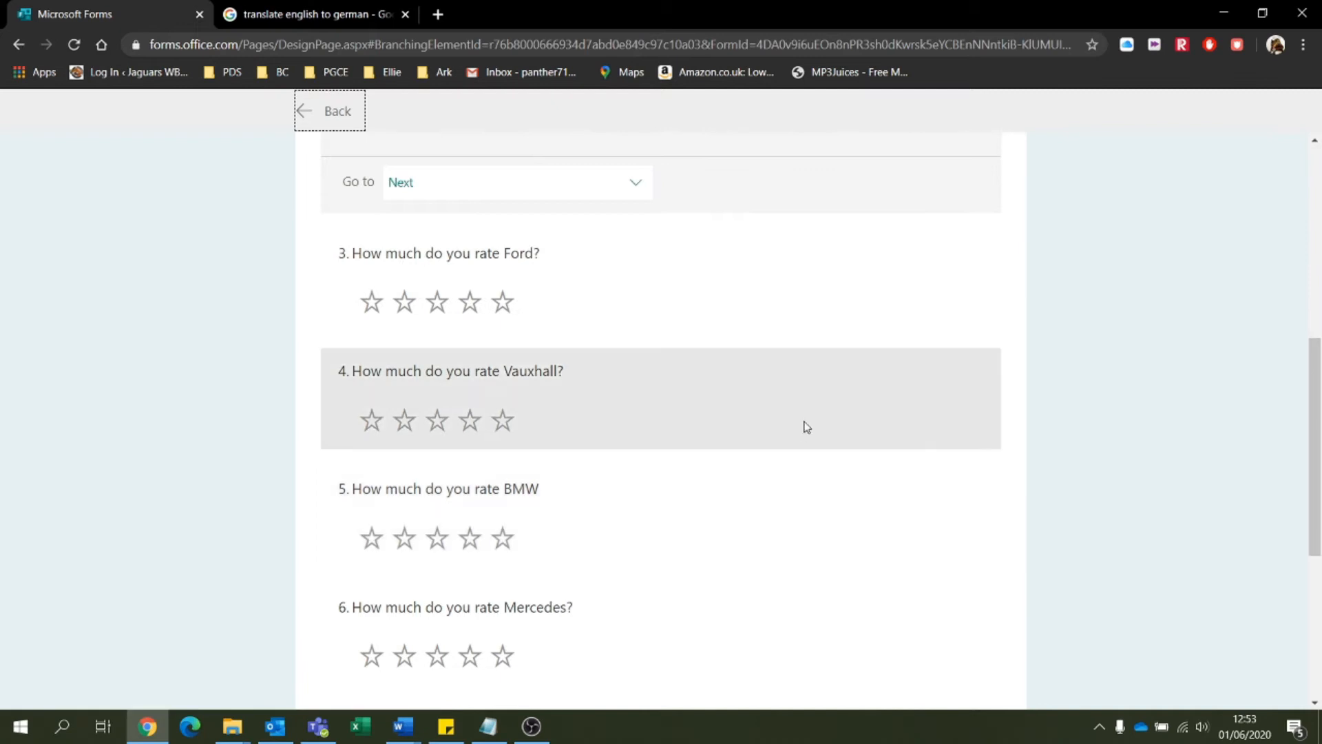
Set question 2's branching to go to '3. How much do you rate Ford?'.
{"action": "scroll", "coordinate": [804, 398], "scroll_direction": "up", "scroll_amount": 4}
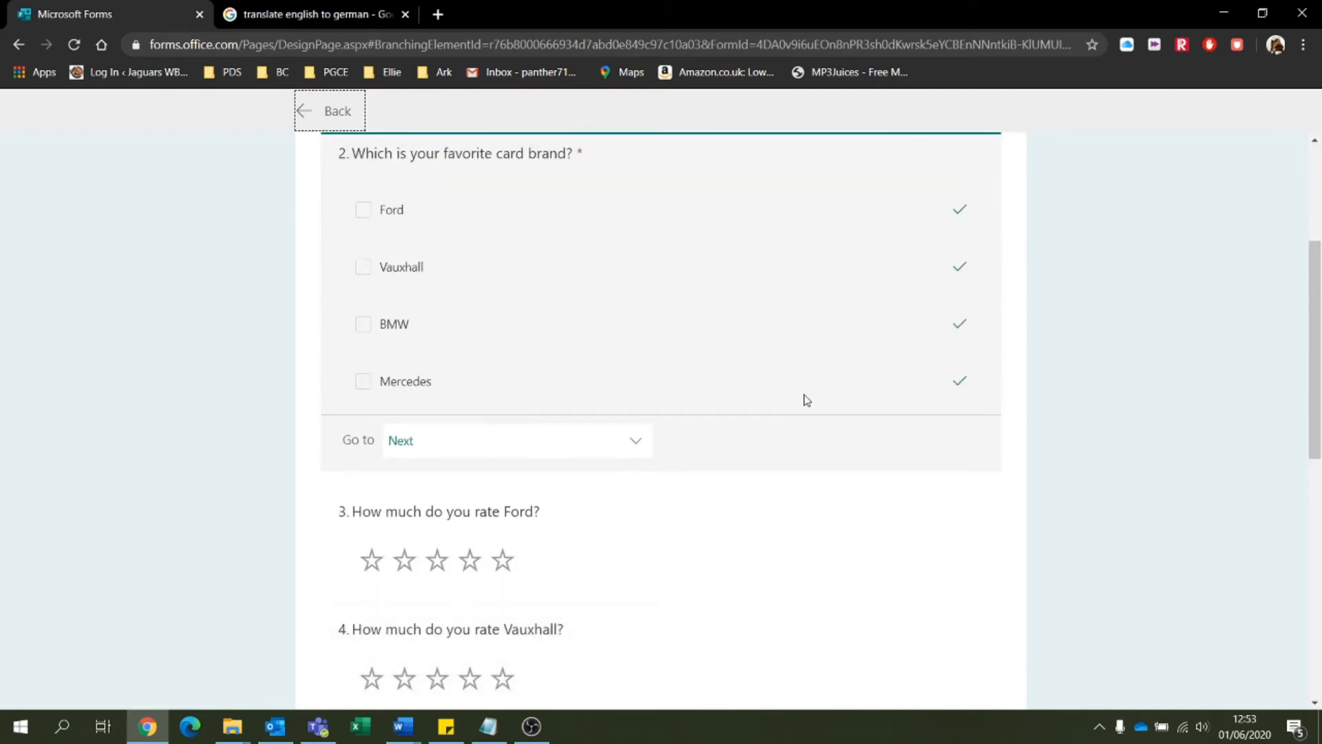
{"action": "scroll", "coordinate": [803, 399], "scroll_direction": "down", "scroll_amount": 3}
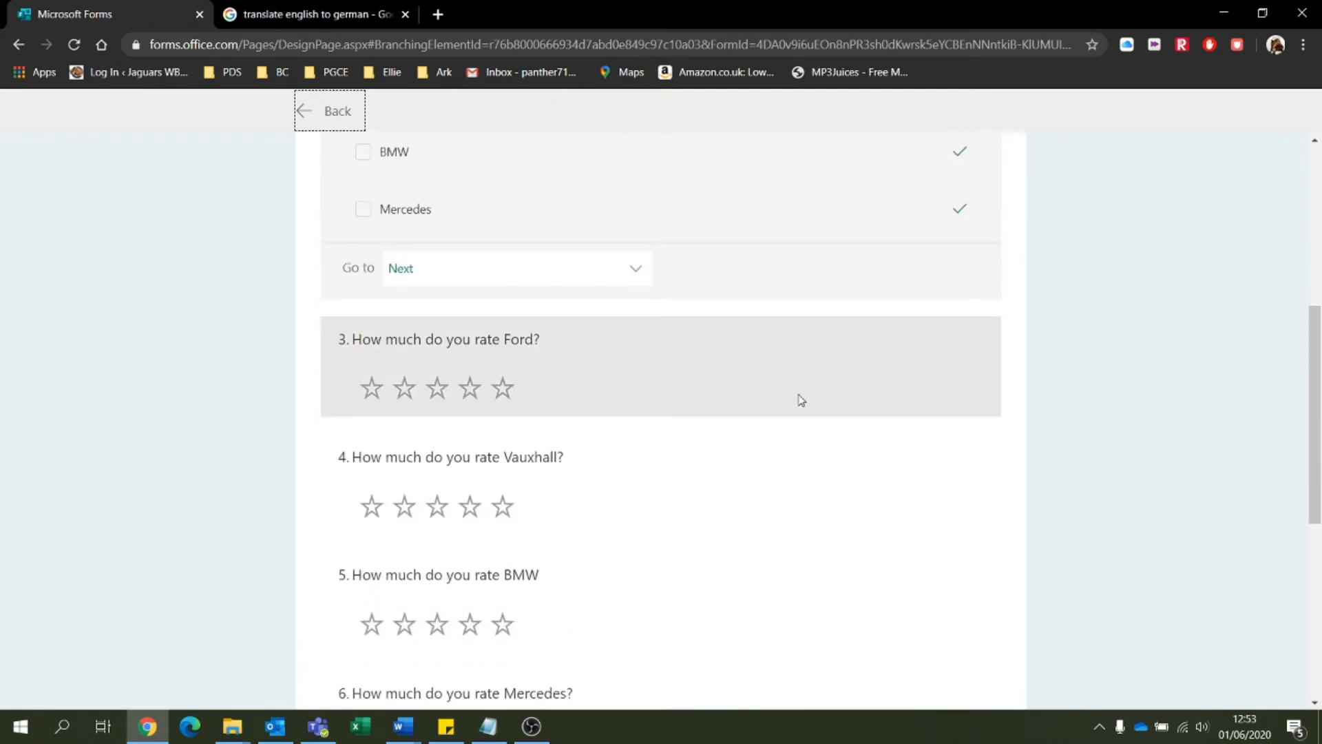
{"action": "scroll", "coordinate": [709, 349], "scroll_direction": "up", "scroll_amount": 3}
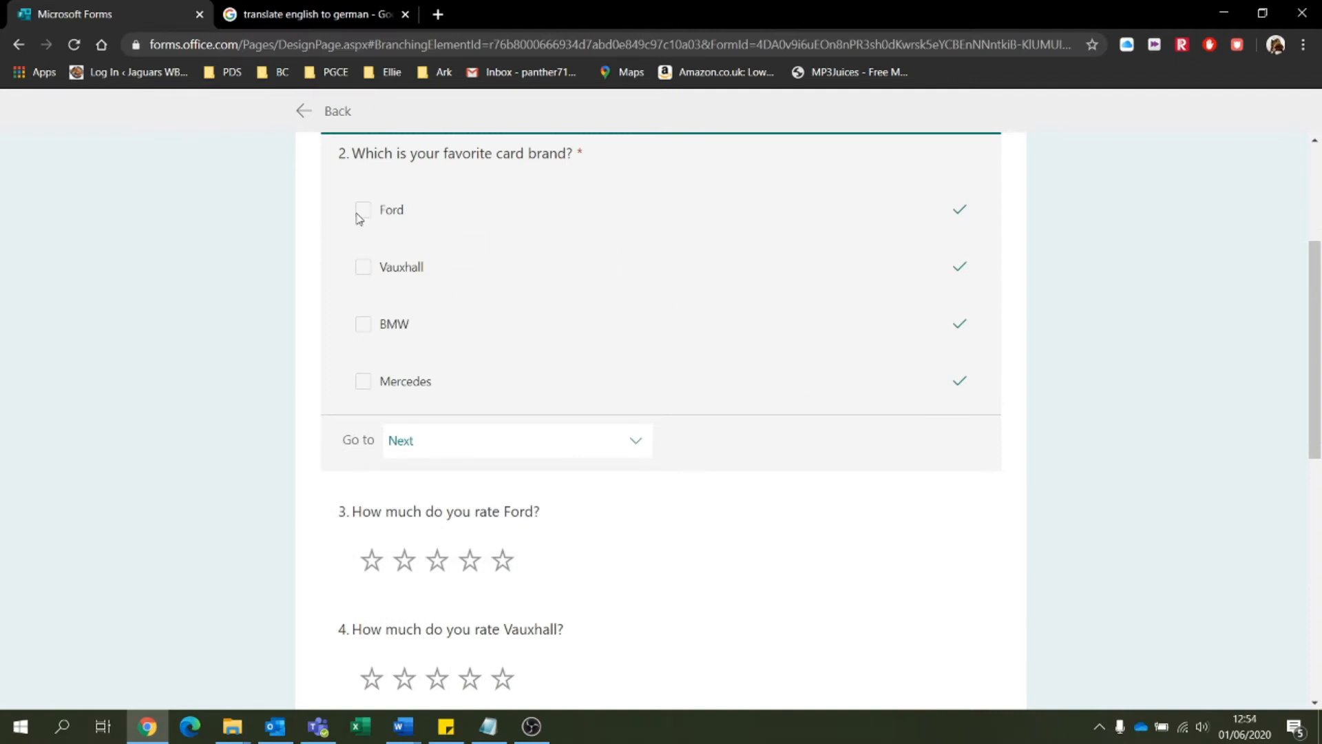
{"action": "left_click", "coordinate": [642, 443]}
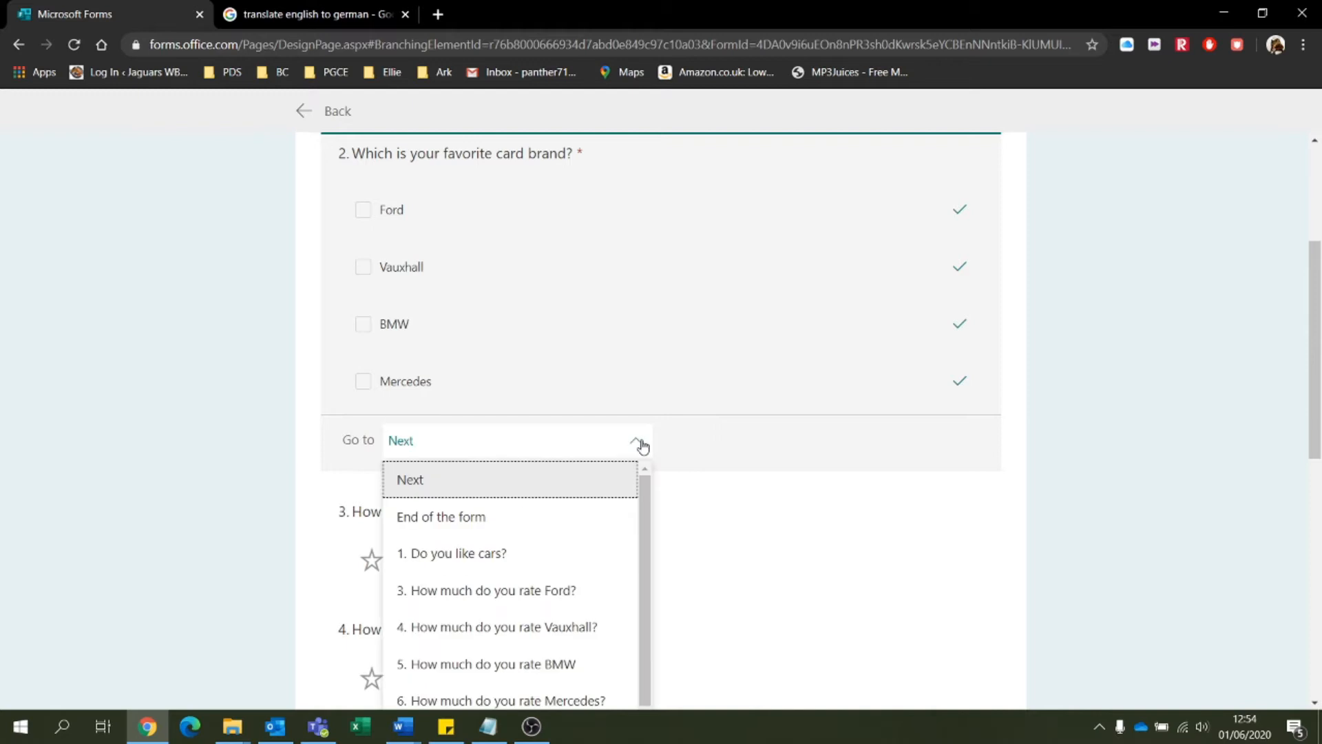
{"action": "scroll", "coordinate": [544, 617], "scroll_direction": "down", "scroll_amount": 1}
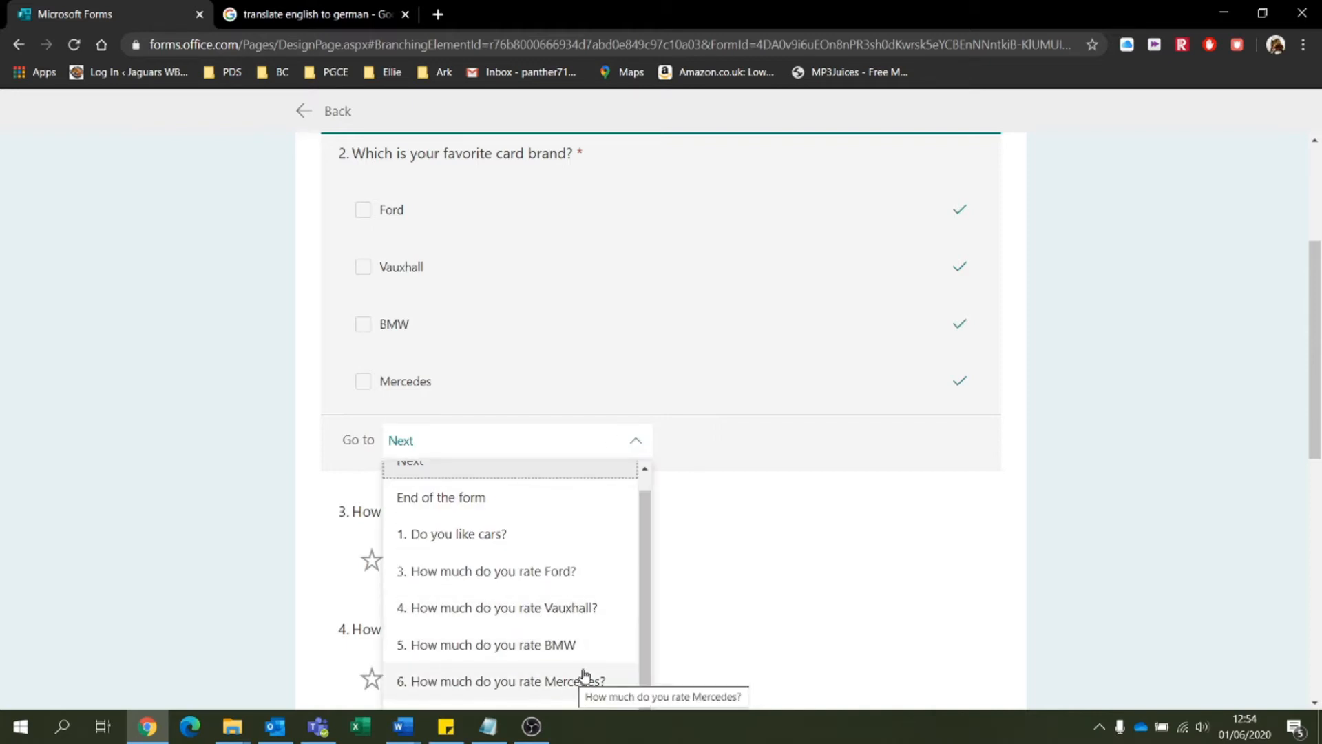
{"action": "left_click", "coordinate": [812, 400]}
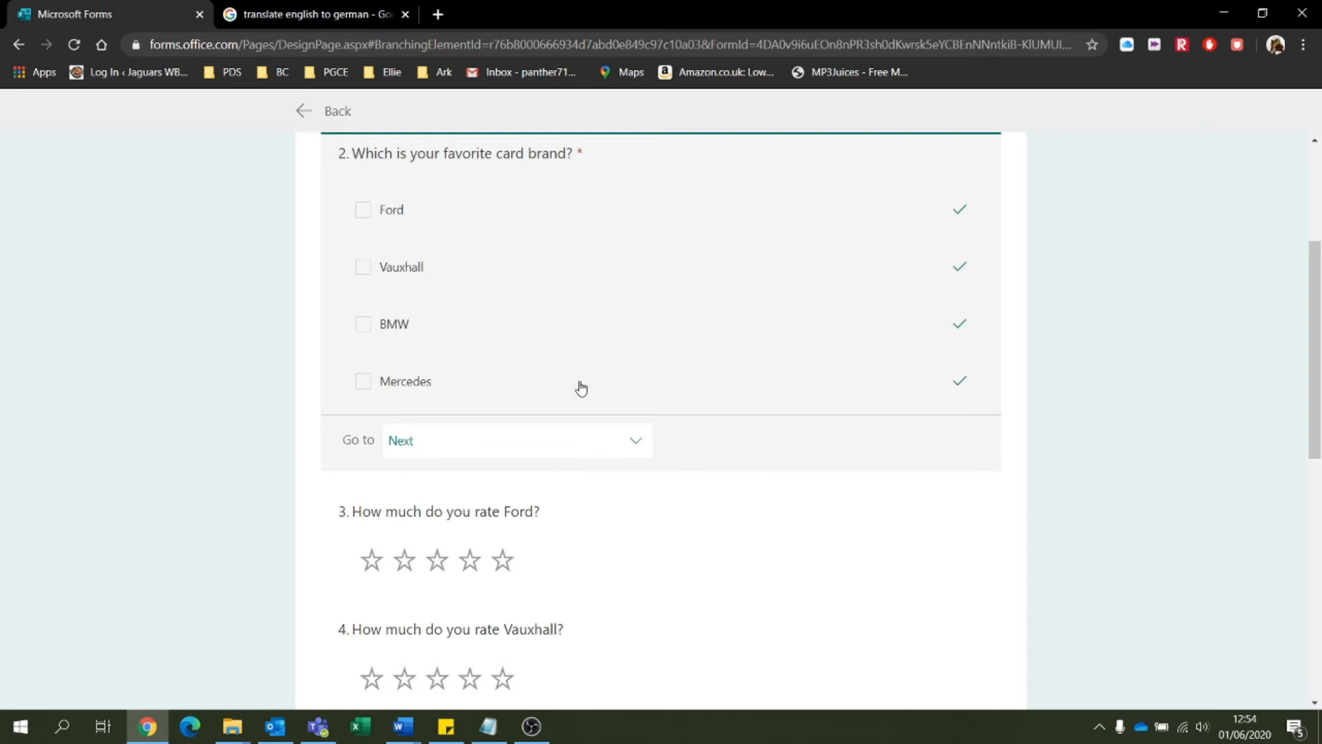
{"action": "scroll", "coordinate": [582, 388], "scroll_direction": "up", "scroll_amount": 4}
{"action": "scroll", "coordinate": [580, 387], "scroll_direction": "down", "scroll_amount": 5}
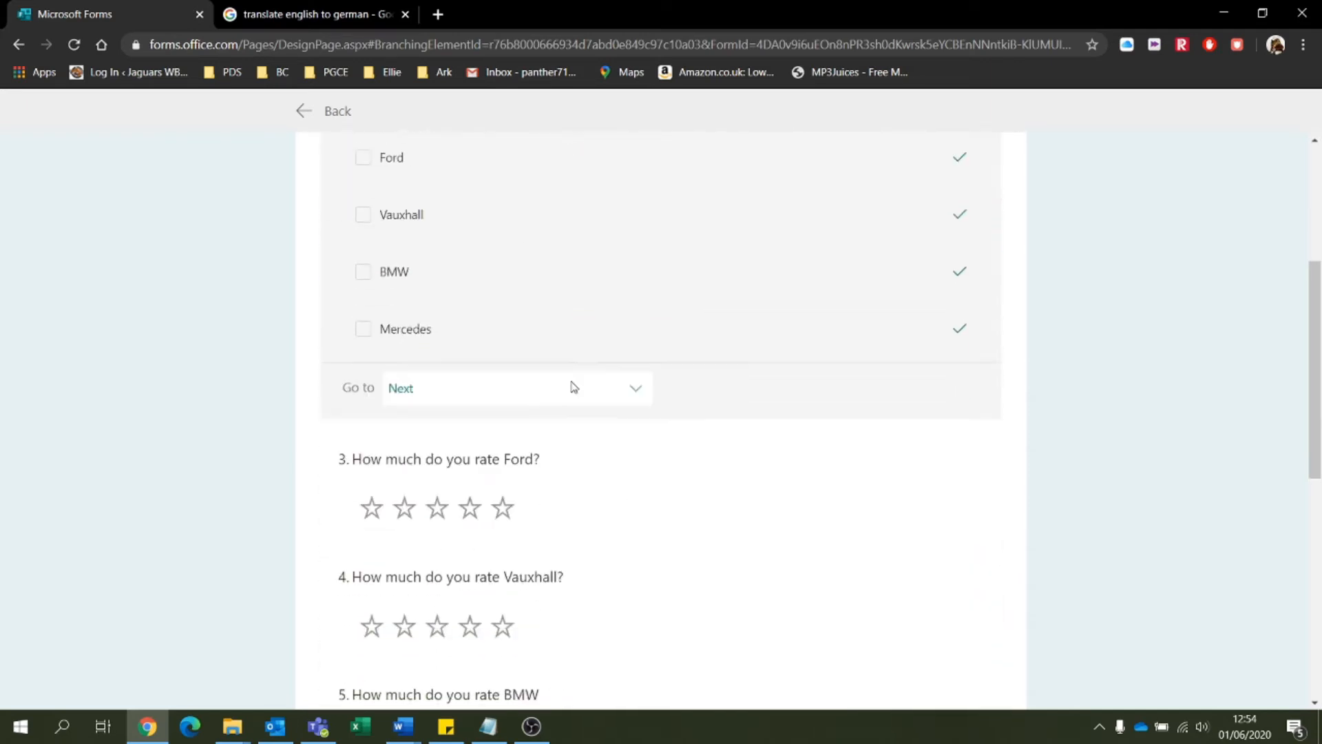
{"action": "left_click", "coordinate": [593, 363]}
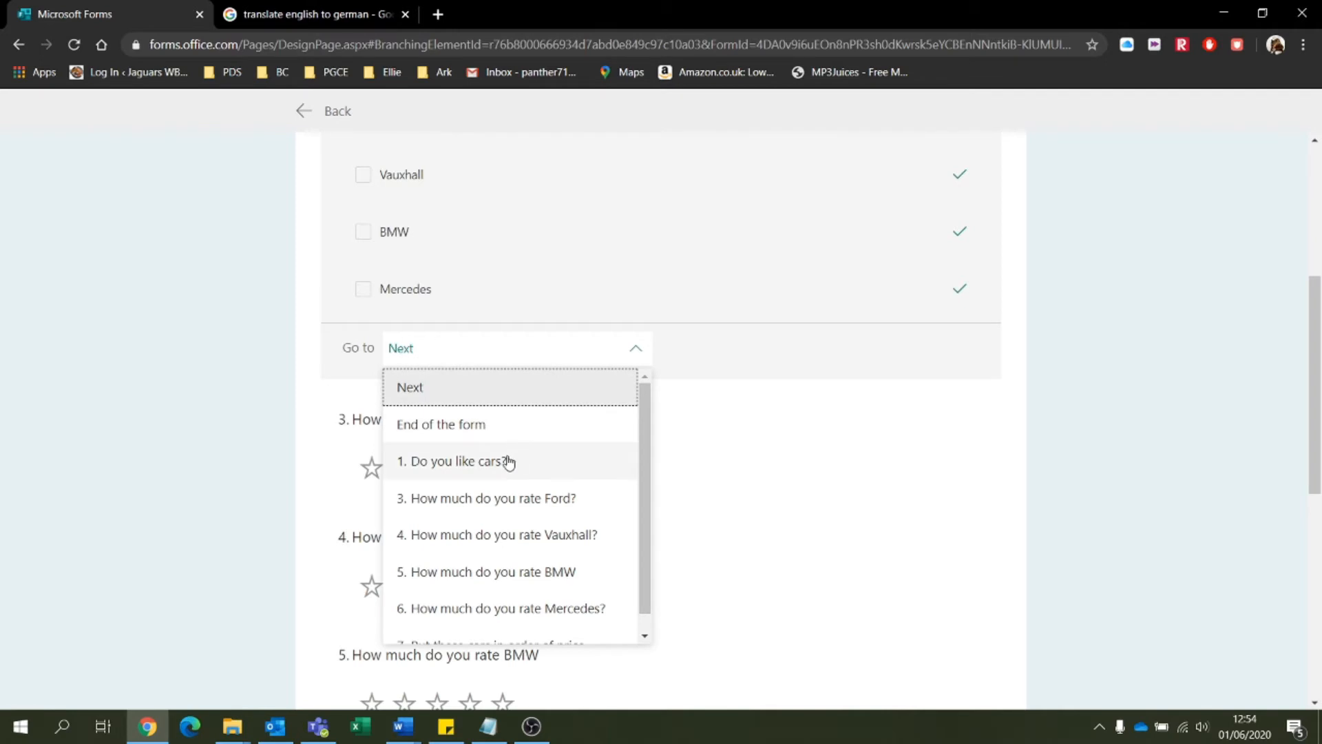
{"action": "left_click", "coordinate": [521, 502]}
{"action": "scroll", "coordinate": [716, 363], "scroll_direction": "up", "scroll_amount": 3}
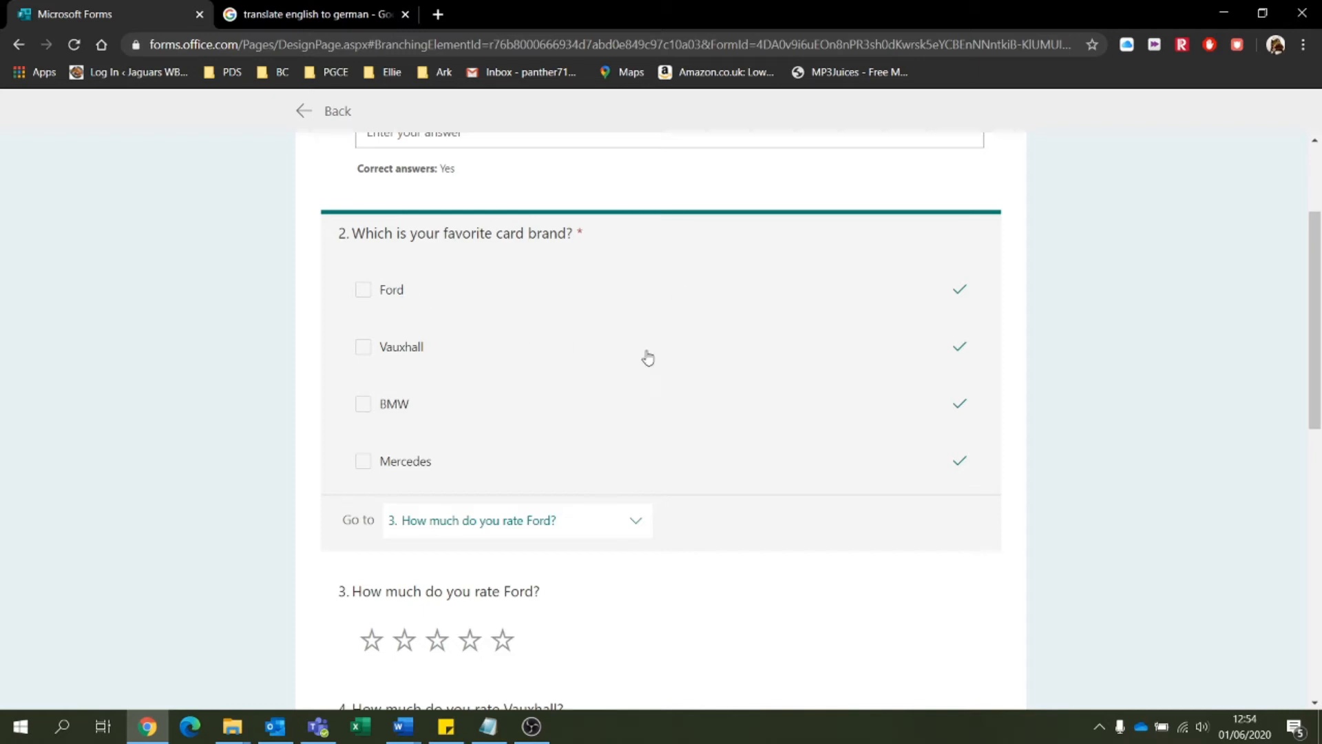
Back in the editor, untick Ford, BMW and Mercedes as correct and delete Vauxhall.
{"action": "left_click", "coordinate": [307, 123]}
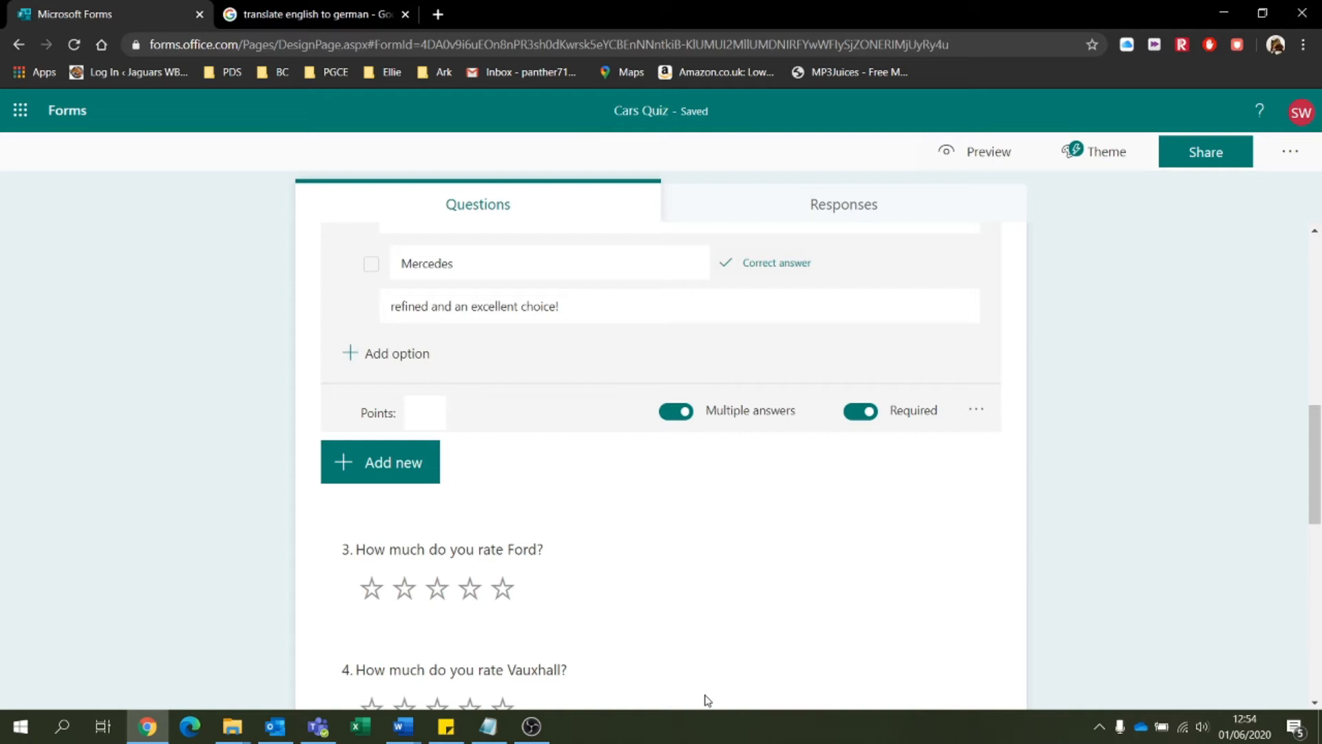
{"action": "scroll", "coordinate": [639, 623], "scroll_direction": "down", "scroll_amount": 5}
{"action": "scroll", "coordinate": [644, 611], "scroll_direction": "up", "scroll_amount": 10}
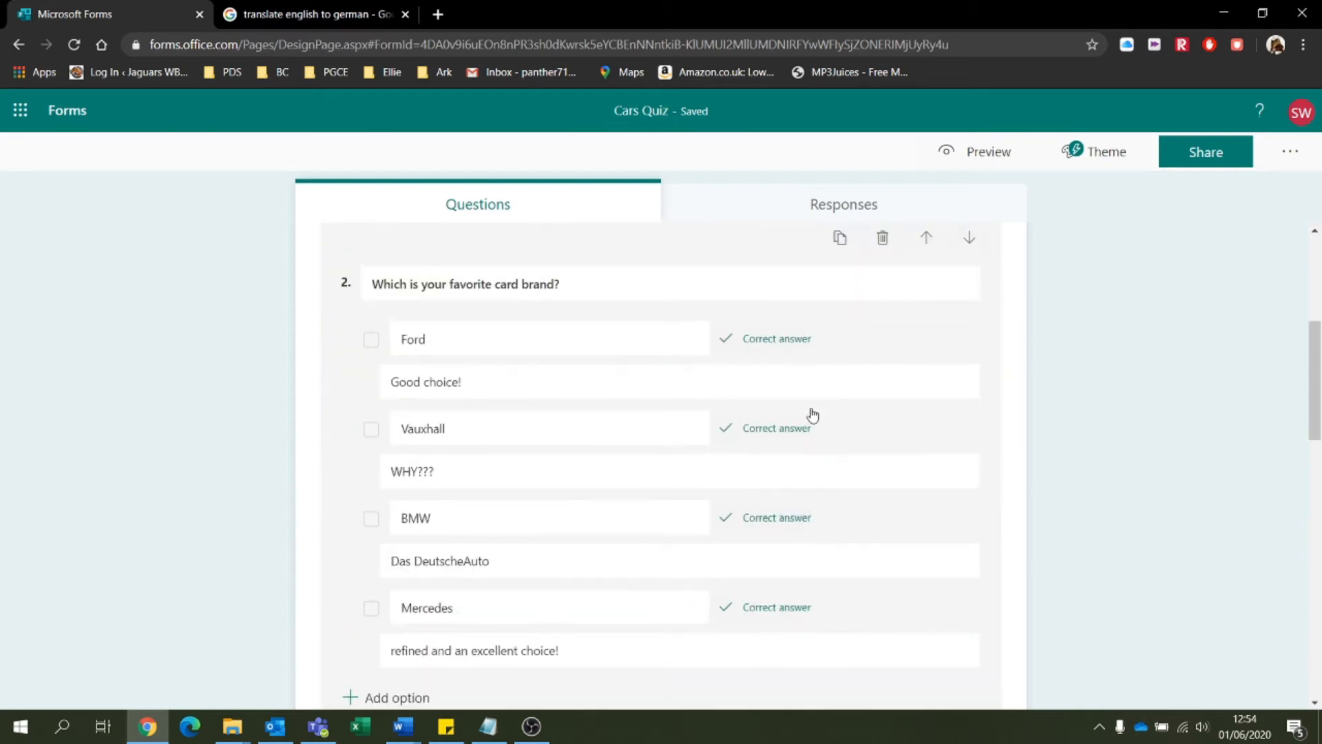
{"action": "left_click", "coordinate": [782, 341]}
{"action": "left_click", "coordinate": [726, 428]}
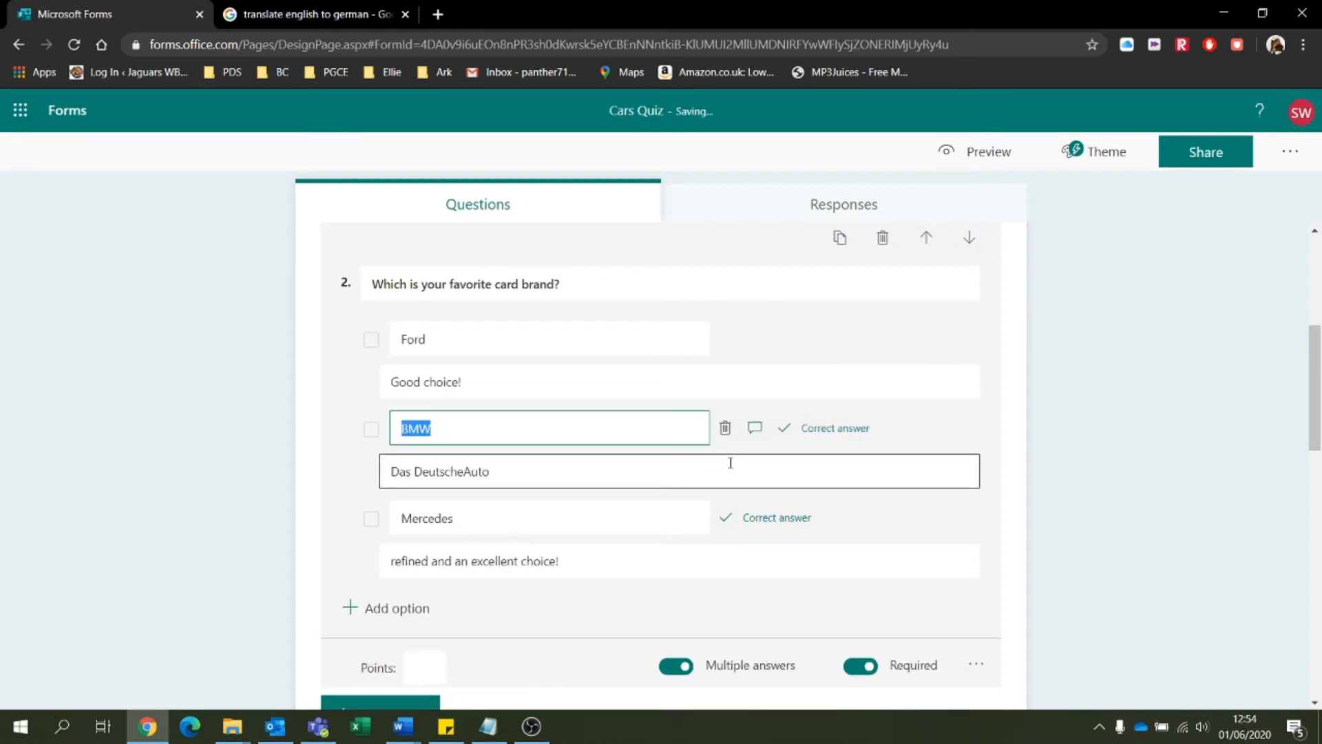
{"action": "left_click", "coordinate": [784, 428]}
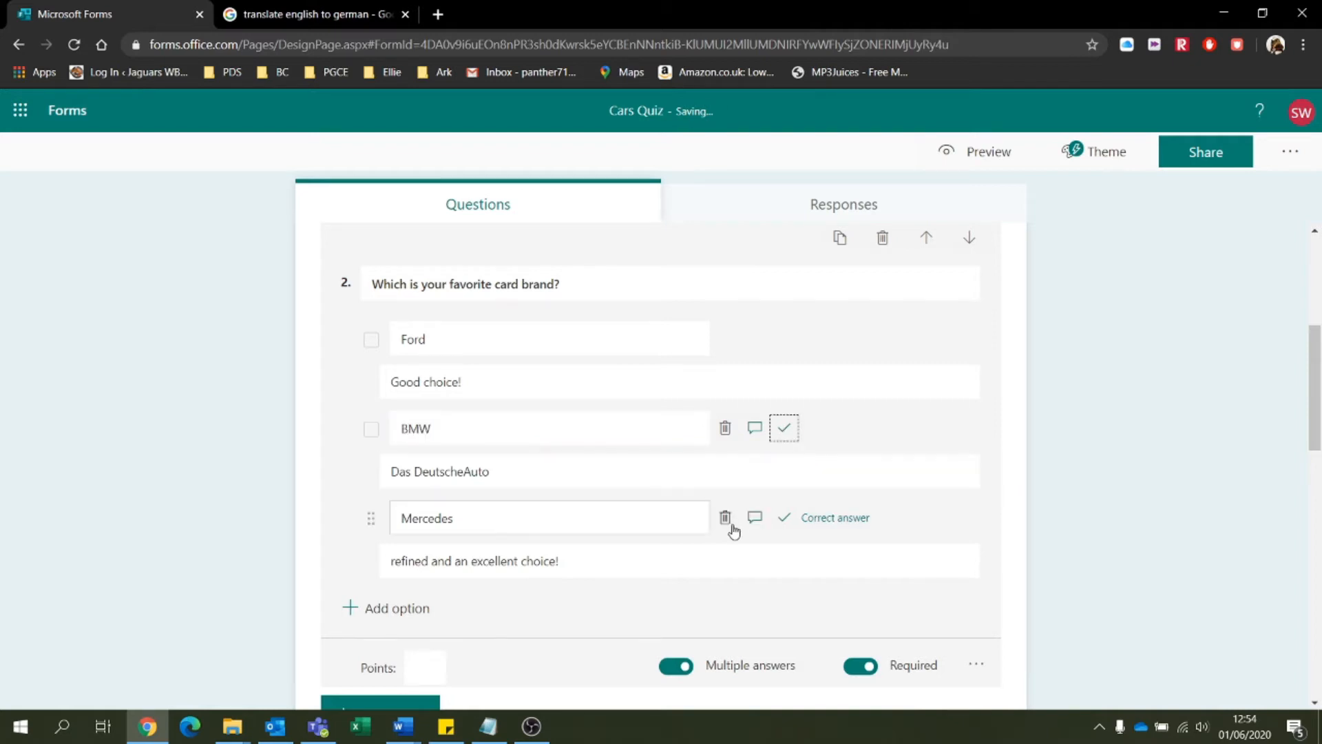
{"action": "left_click", "coordinate": [785, 518]}
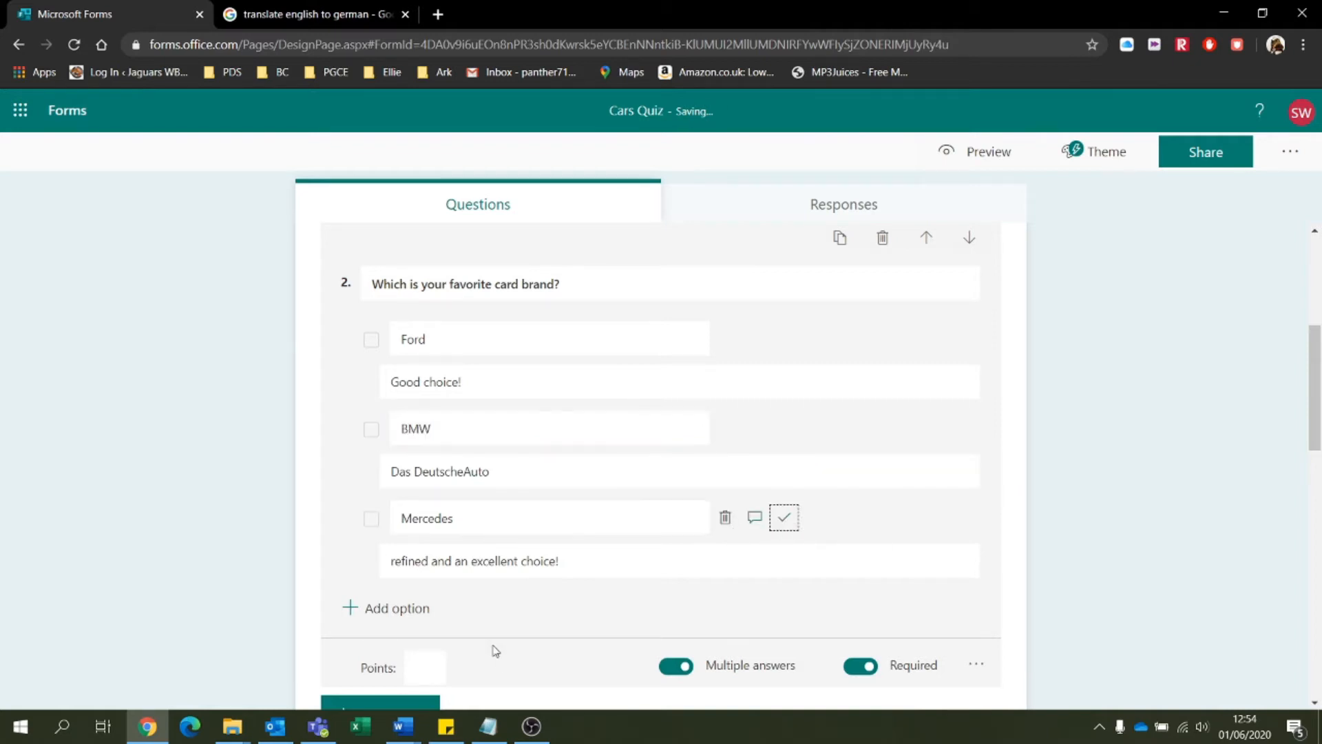
Re-add Vauxhall as question 2's fourth answer option.
{"action": "left_click", "coordinate": [560, 605]}
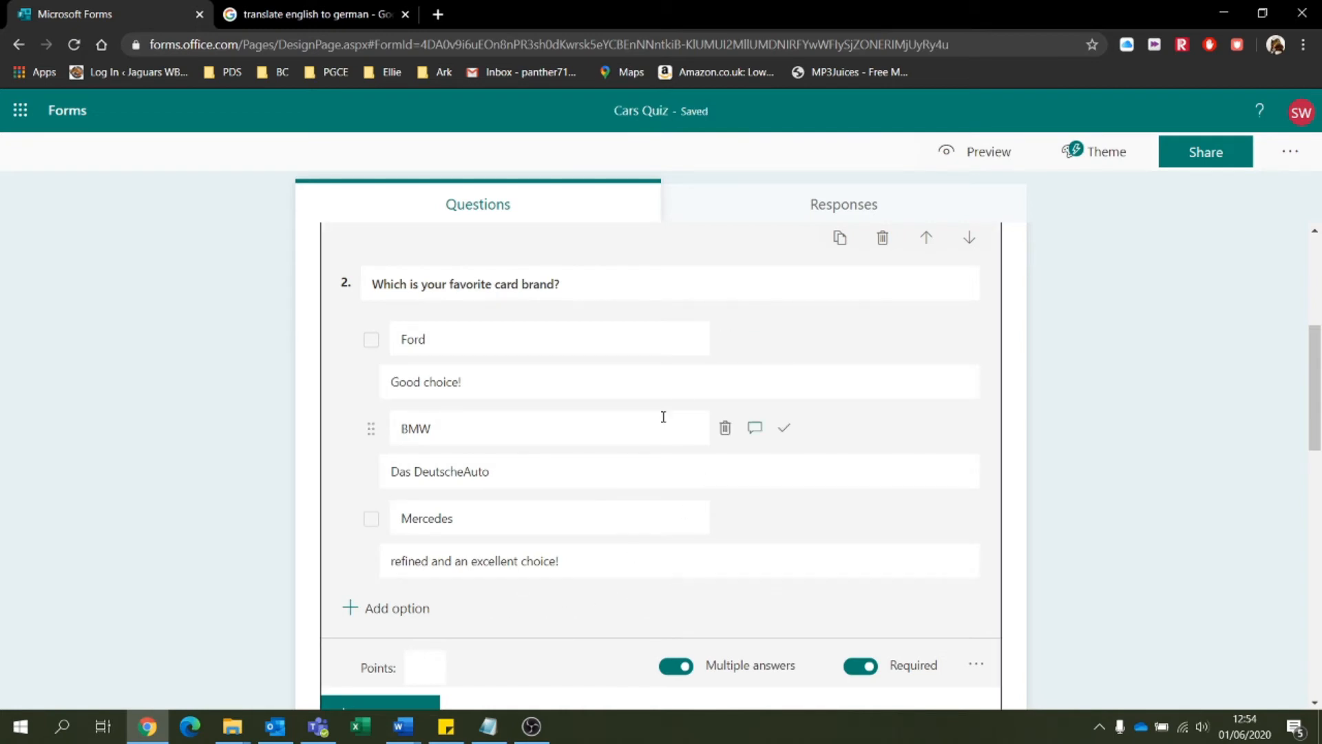
{"action": "left_click", "coordinate": [413, 608]}
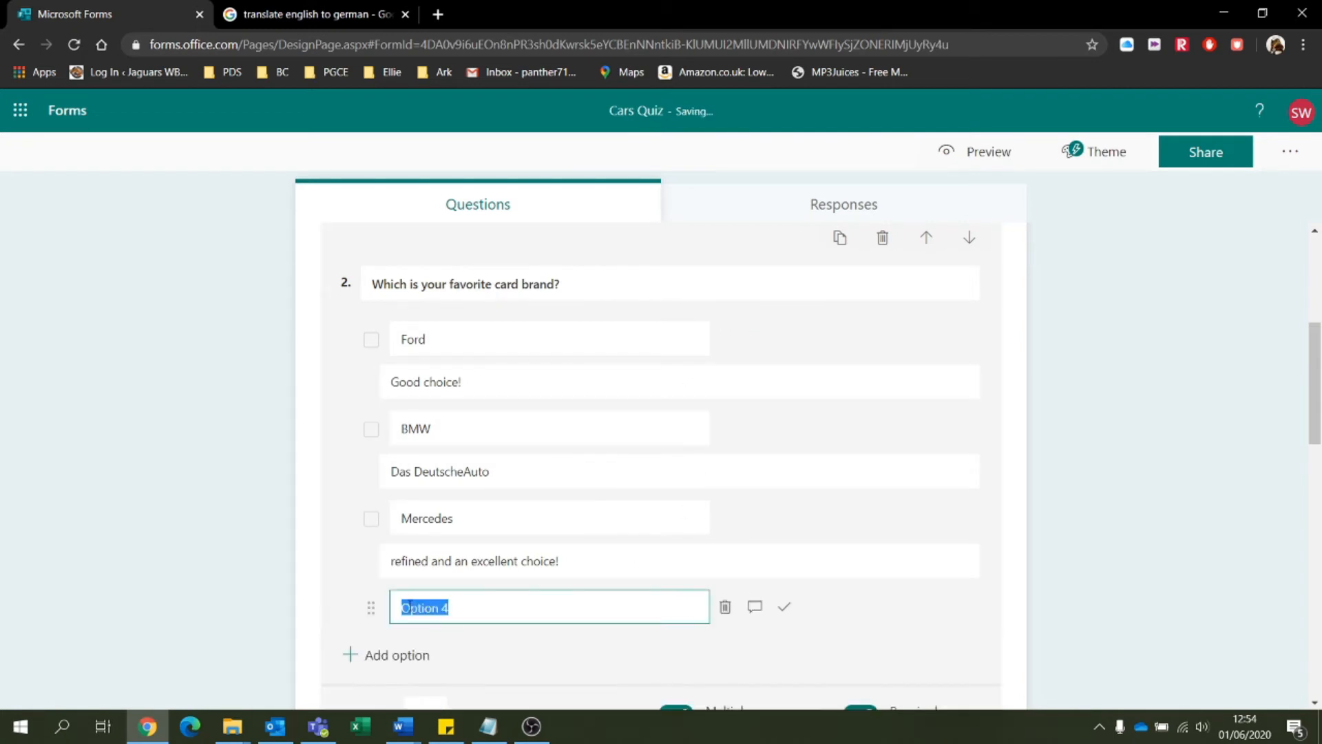
{"action": "type", "text": "Vauxhall"}
{"action": "scroll", "coordinate": [685, 552], "scroll_direction": "down", "scroll_amount": 3}
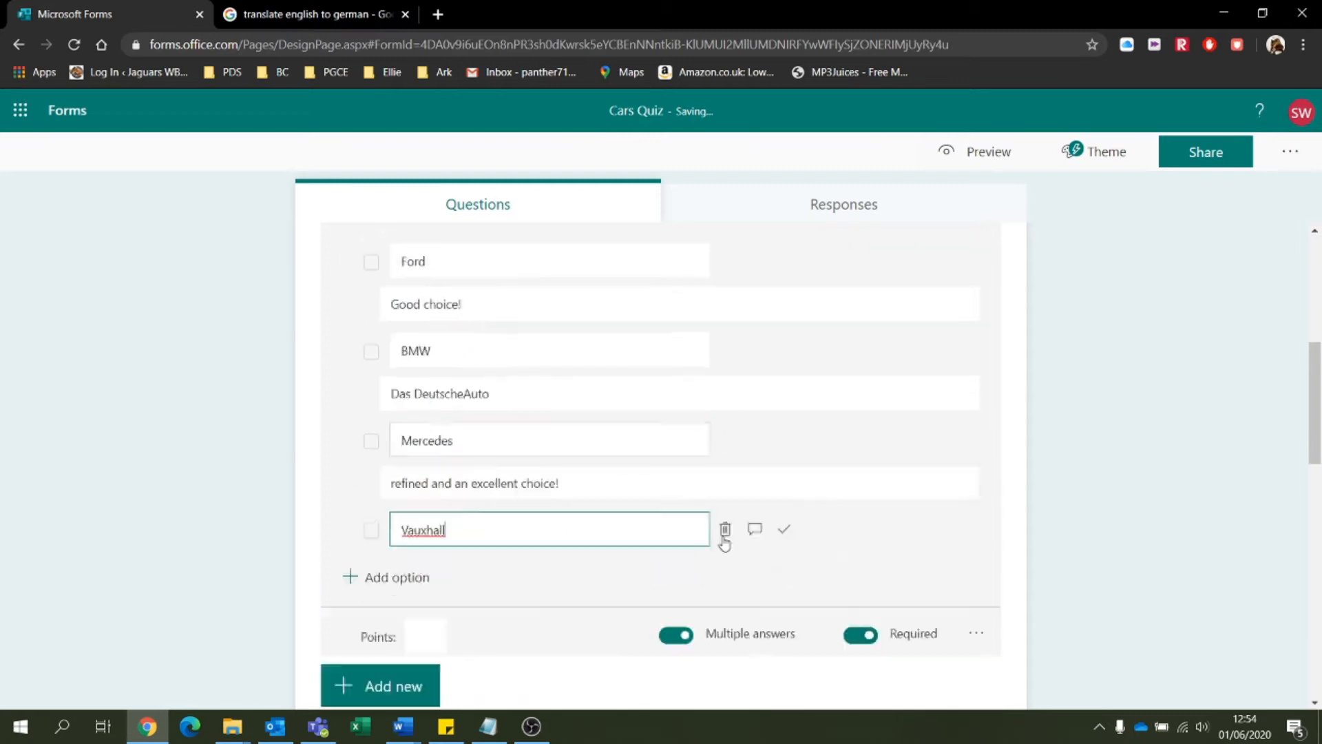
{"action": "left_click", "coordinate": [580, 608]}
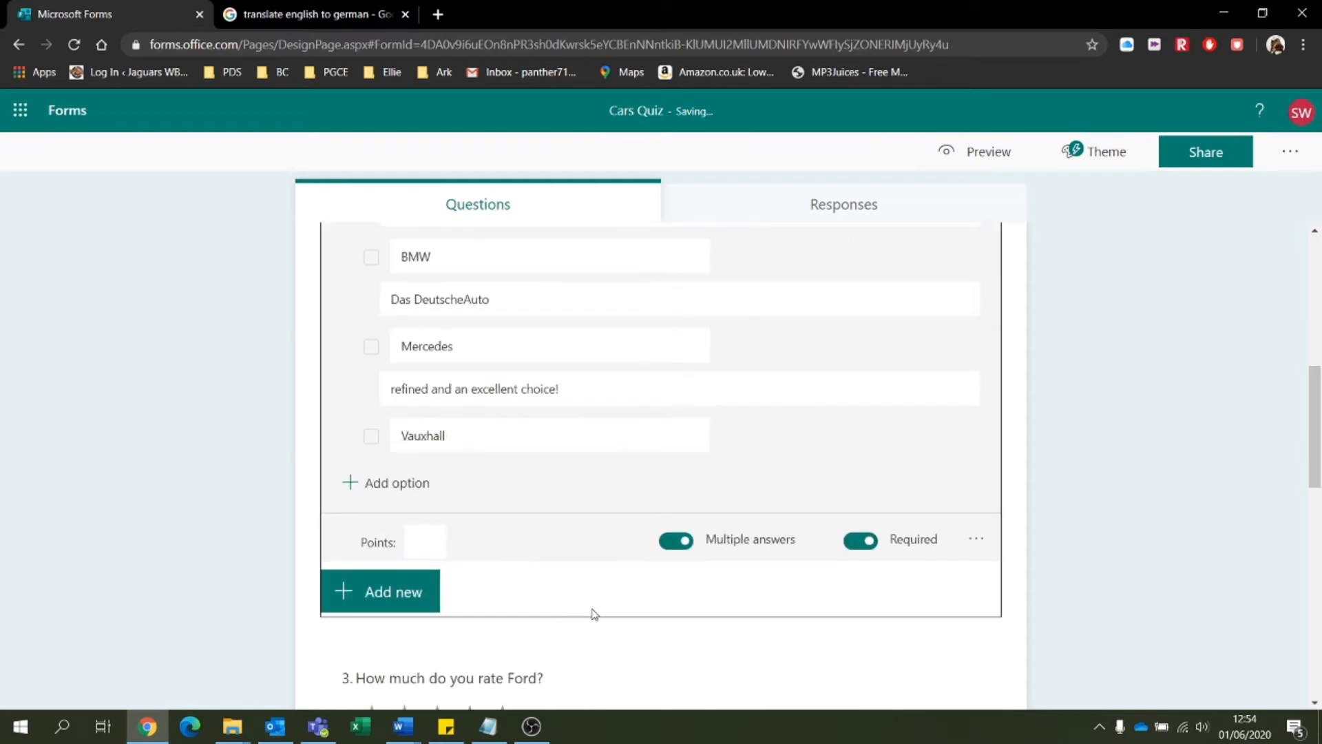
{"action": "scroll", "coordinate": [594, 614], "scroll_direction": "down", "scroll_amount": 2}
{"action": "scroll", "coordinate": [600, 612], "scroll_direction": "up", "scroll_amount": 1}
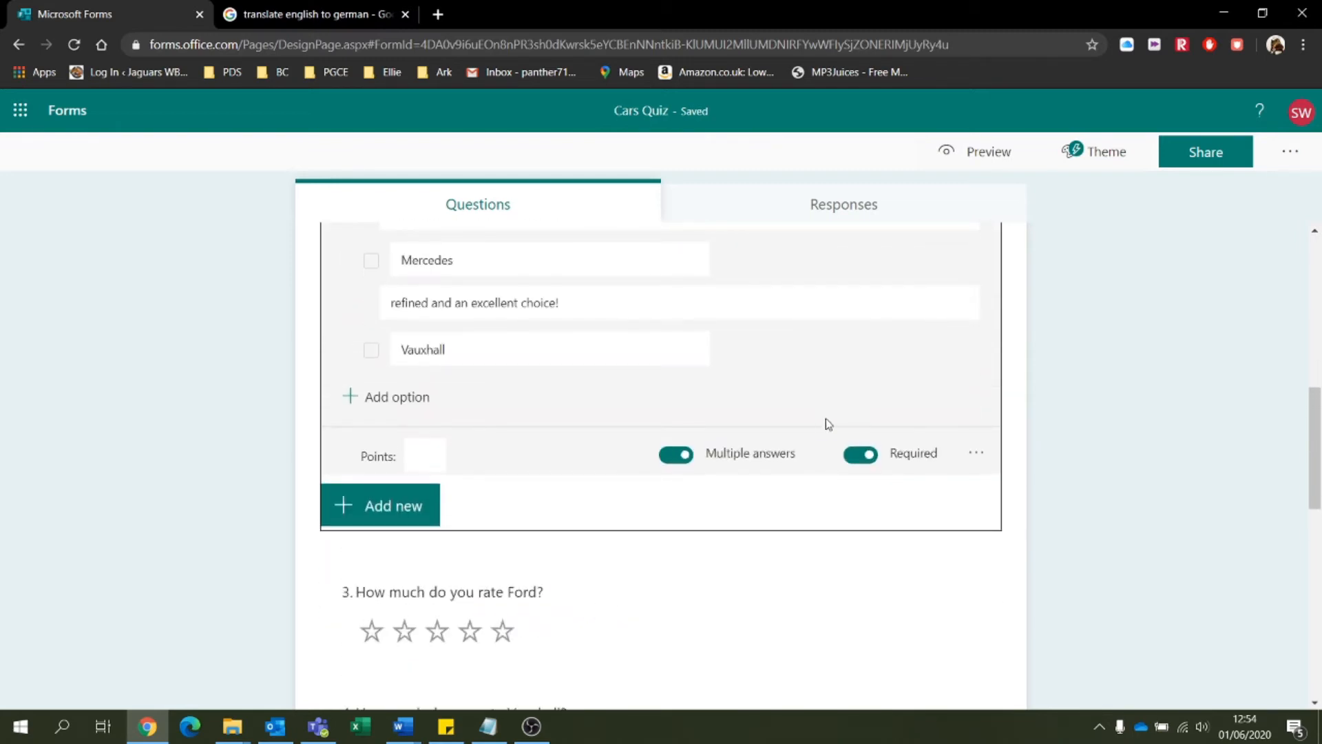
Reopen the branching view for the quiz.
{"action": "left_click", "coordinate": [975, 454]}
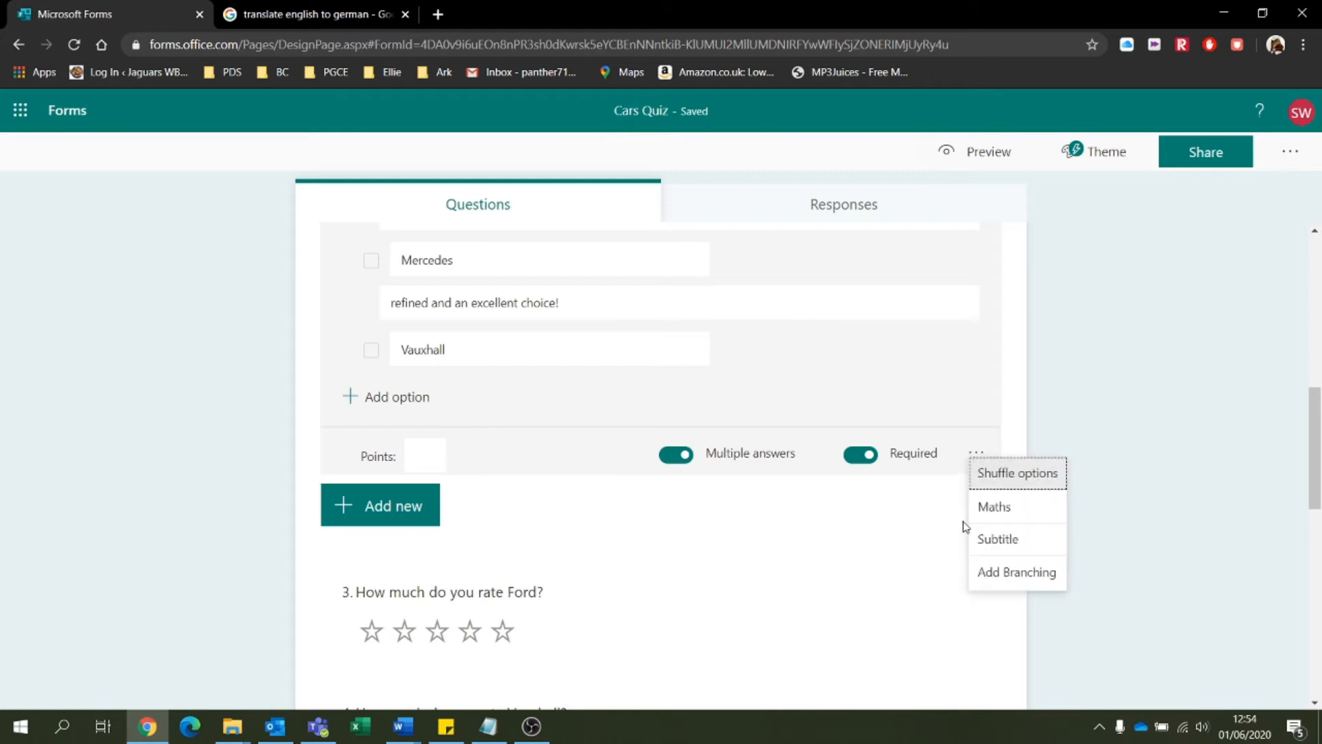
{"action": "left_click", "coordinate": [995, 572]}
{"action": "scroll", "coordinate": [618, 317], "scroll_direction": "up", "scroll_amount": 2}
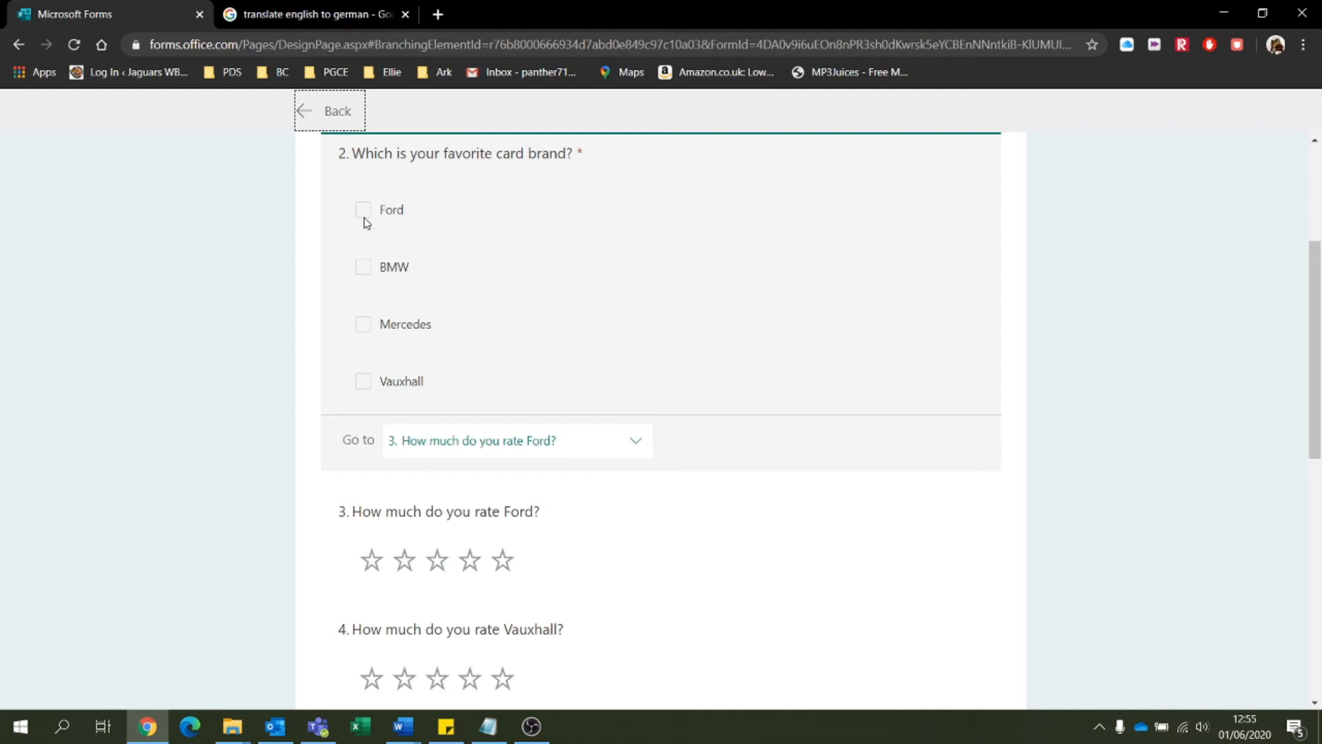
Set question 3's branching to loop back to '2. Which is your favorite card brand?'.
{"action": "left_click", "coordinate": [484, 445]}
{"action": "scroll", "coordinate": [758, 458], "scroll_direction": "down", "scroll_amount": 1}
{"action": "scroll", "coordinate": [673, 354], "scroll_direction": "up", "scroll_amount": 1}
{"action": "left_click", "coordinate": [677, 355]}
{"action": "scroll", "coordinate": [605, 370], "scroll_direction": "up", "scroll_amount": 2}
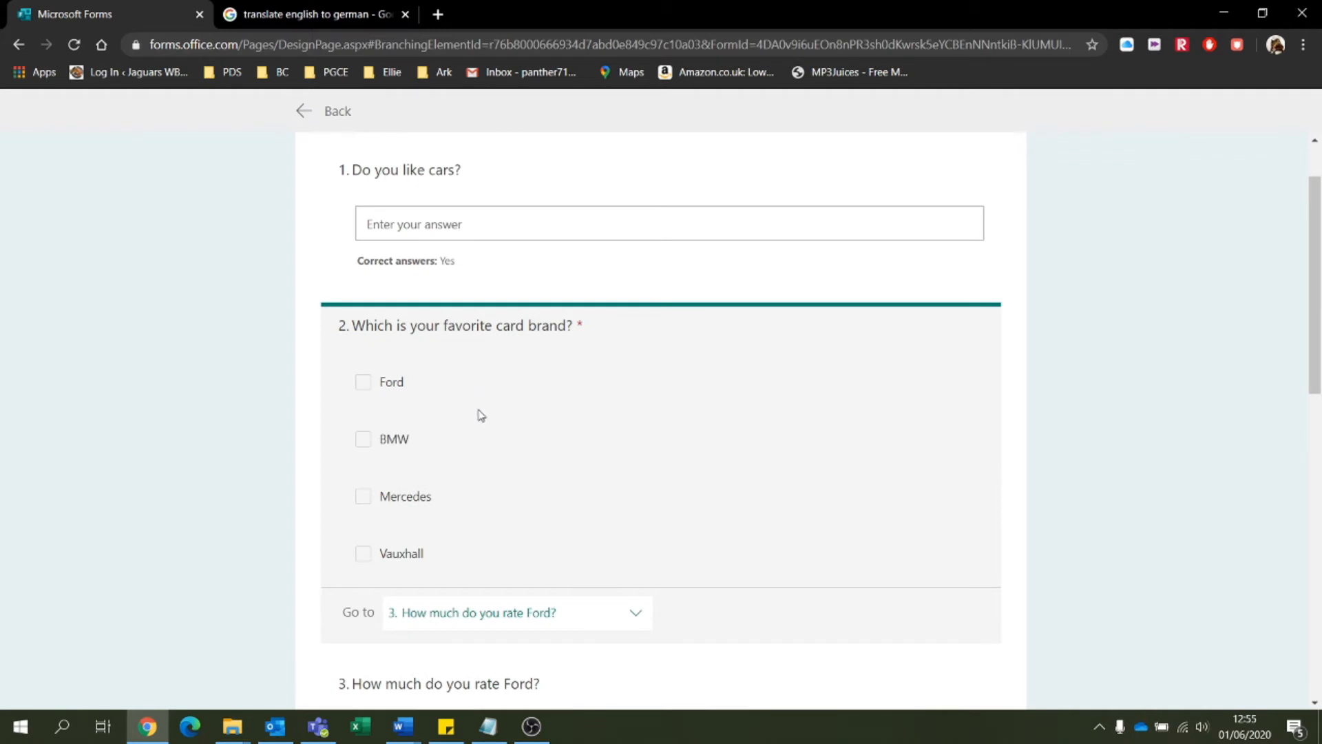
{"action": "scroll", "coordinate": [563, 590], "scroll_direction": "down", "scroll_amount": 1}
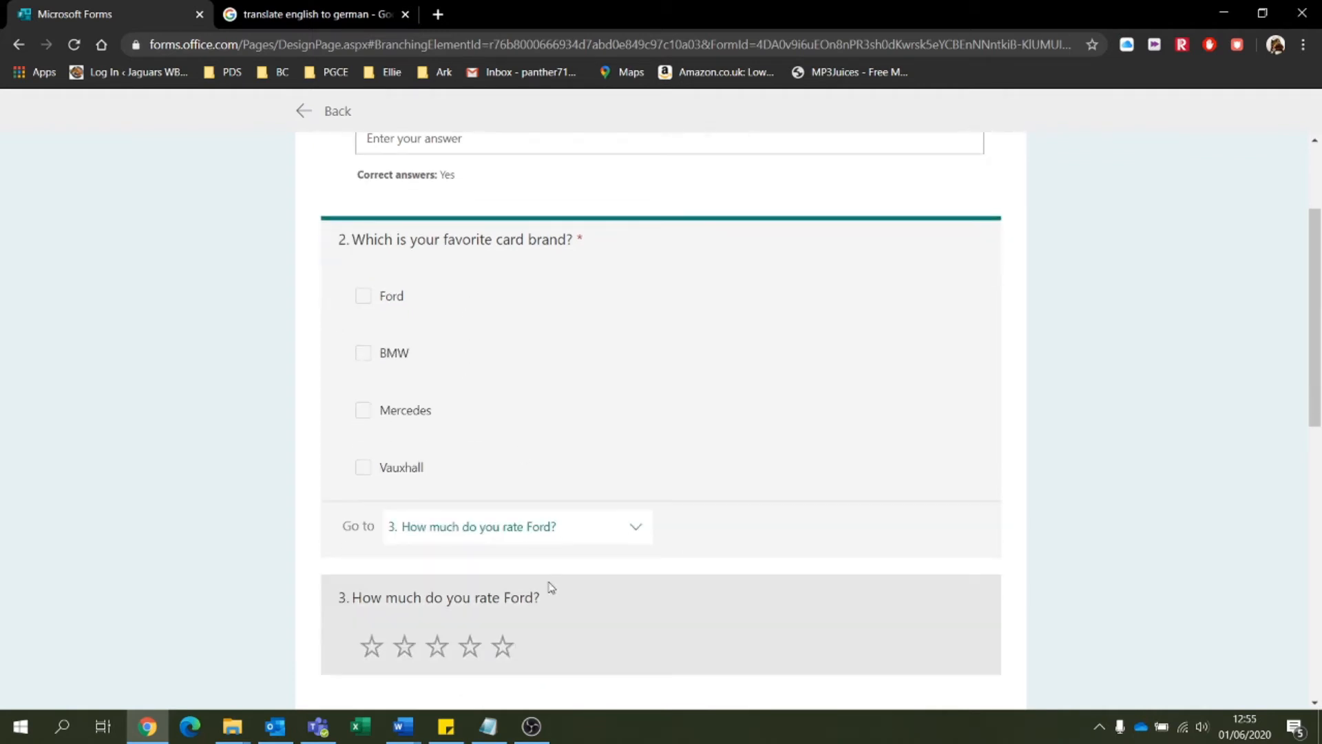
{"action": "scroll", "coordinate": [689, 555], "scroll_direction": "down", "scroll_amount": 3}
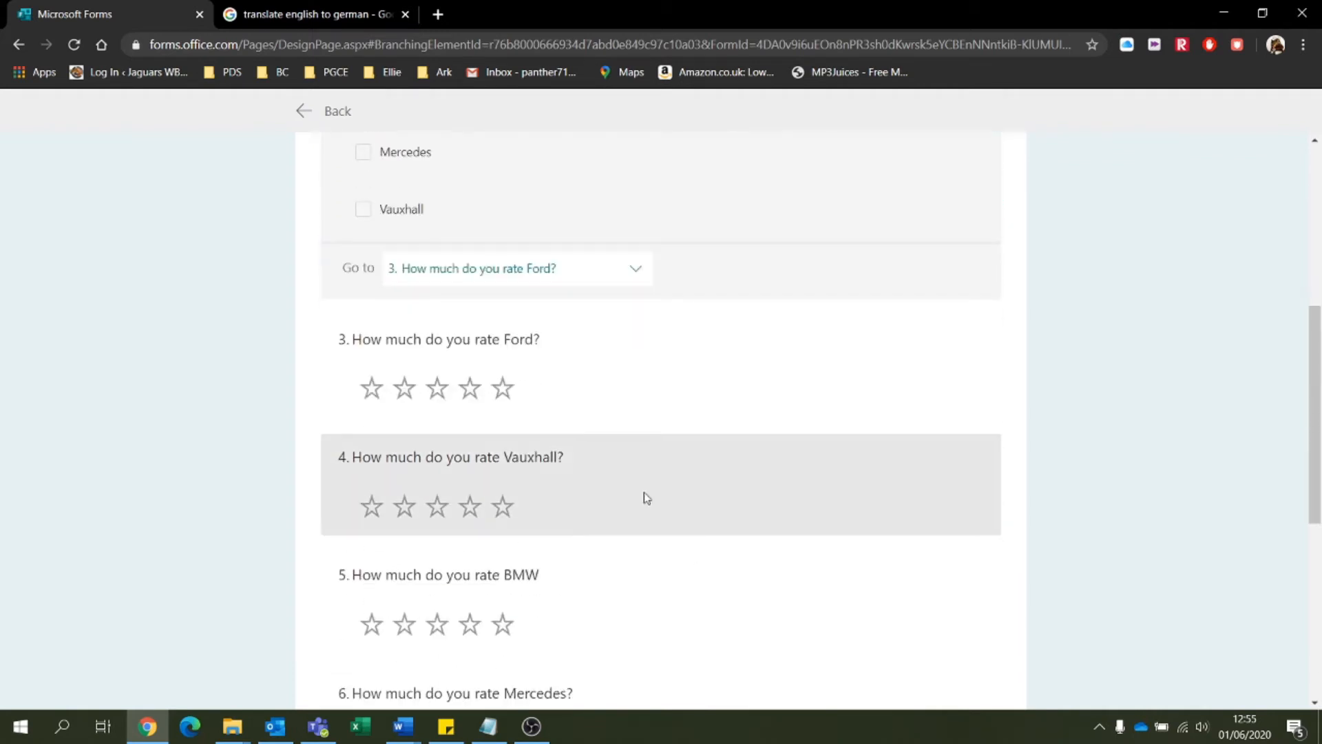
{"action": "left_click", "coordinate": [877, 389]}
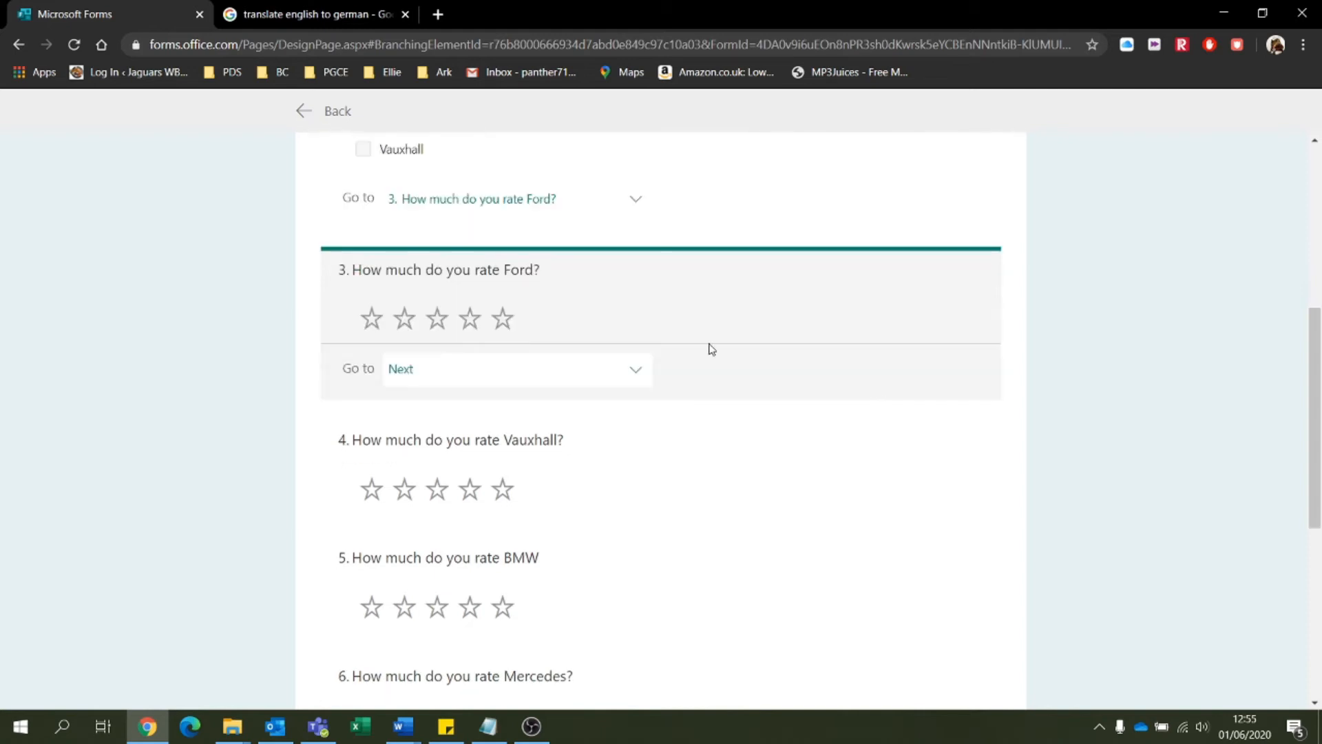
{"action": "left_click", "coordinate": [635, 372]}
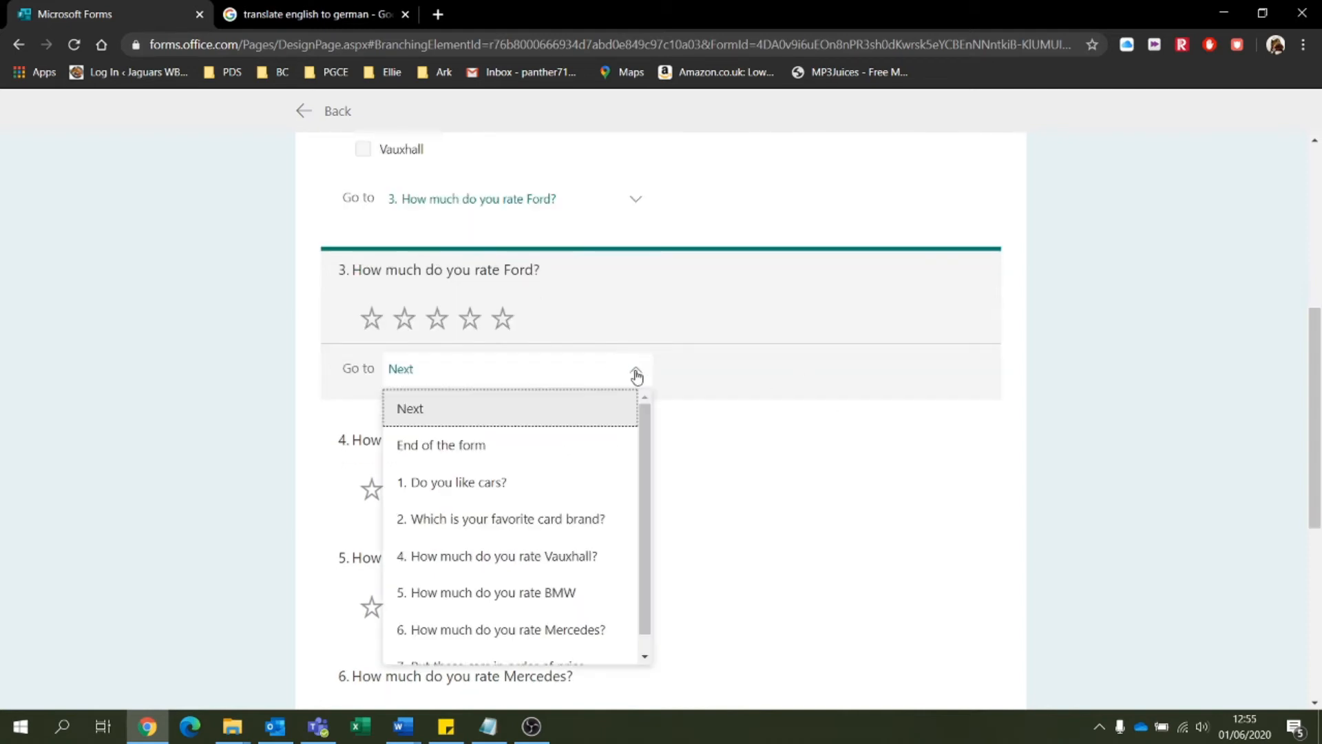
{"action": "left_click", "coordinate": [531, 521]}
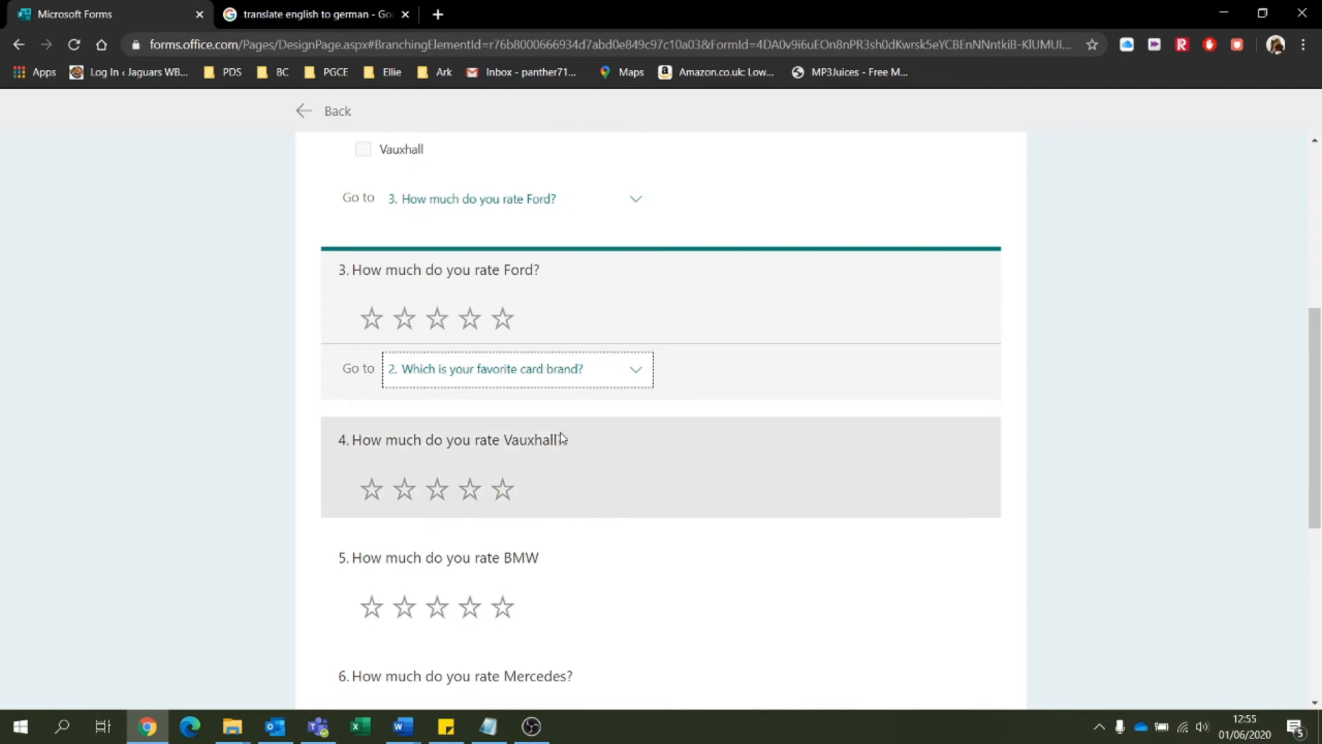
{"action": "left_click", "coordinate": [518, 460]}
Set question 4's branching to go to '5. How much do you rate BMW'.
{"action": "left_click", "coordinate": [556, 543]}
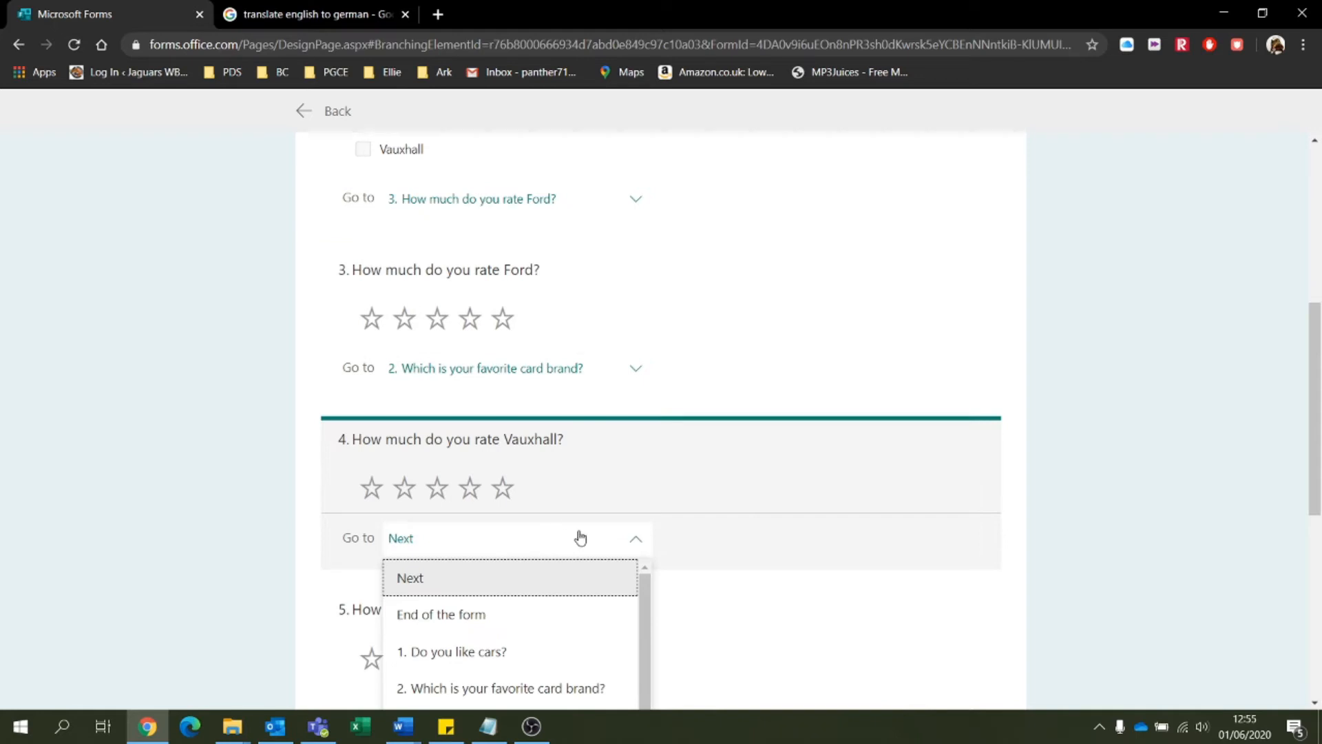
{"action": "scroll", "coordinate": [576, 606], "scroll_direction": "down", "scroll_amount": 1}
{"action": "scroll", "coordinate": [856, 618], "scroll_direction": "down", "scroll_amount": 2}
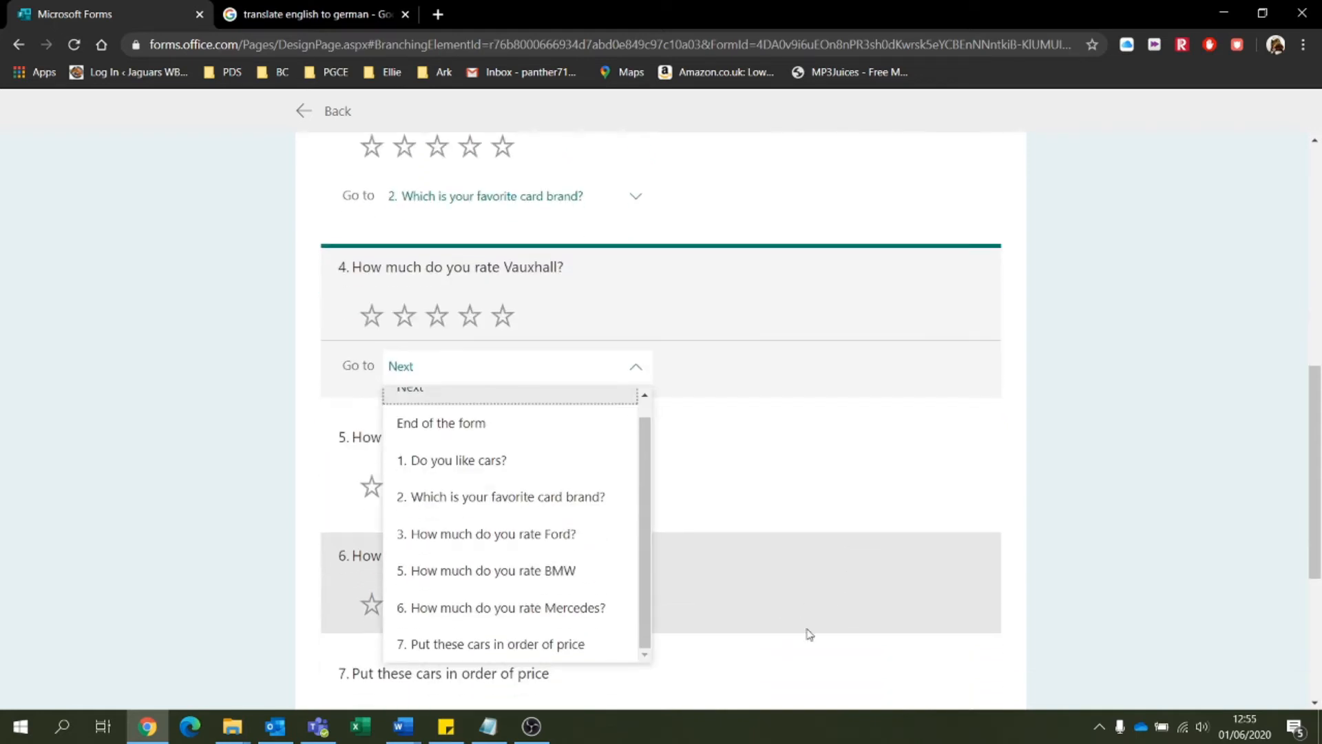
{"action": "left_click", "coordinate": [496, 569]}
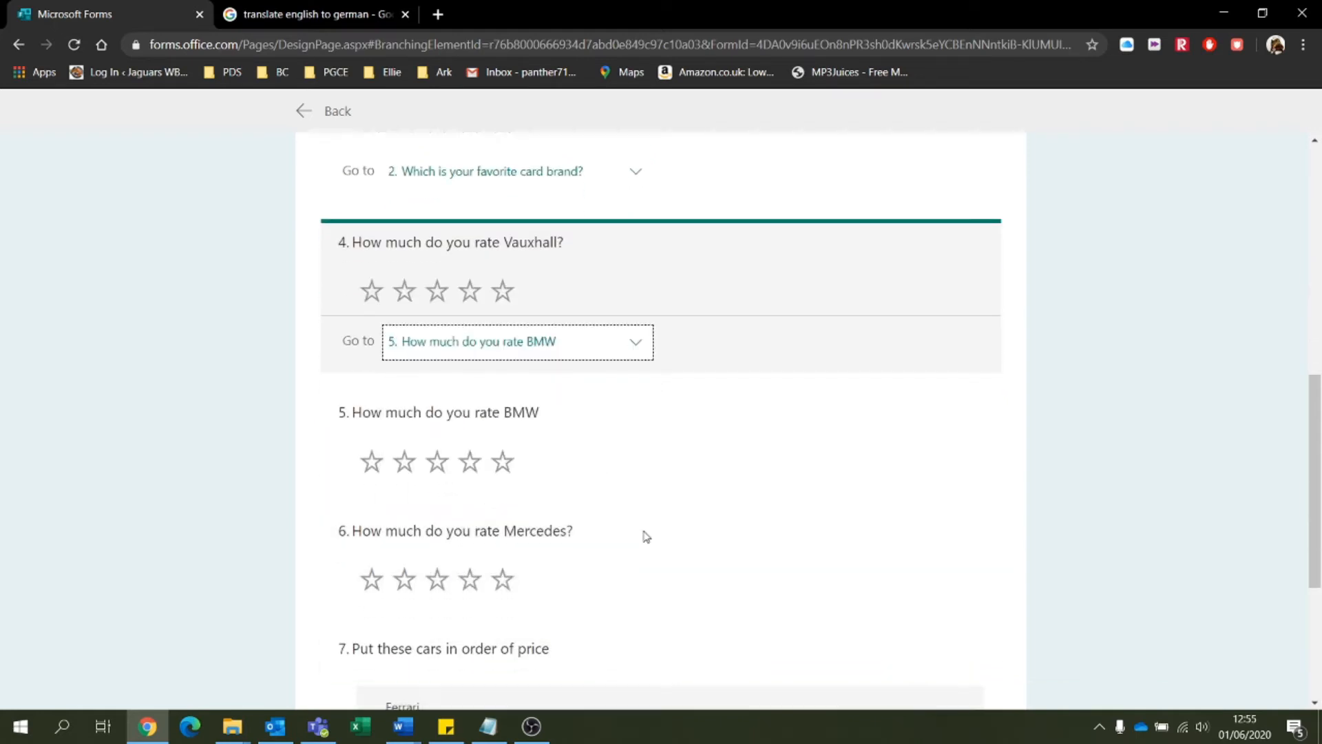
{"action": "scroll", "coordinate": [646, 536], "scroll_direction": "down", "scroll_amount": 4}
{"action": "scroll", "coordinate": [538, 375], "scroll_direction": "up", "scroll_amount": 1}
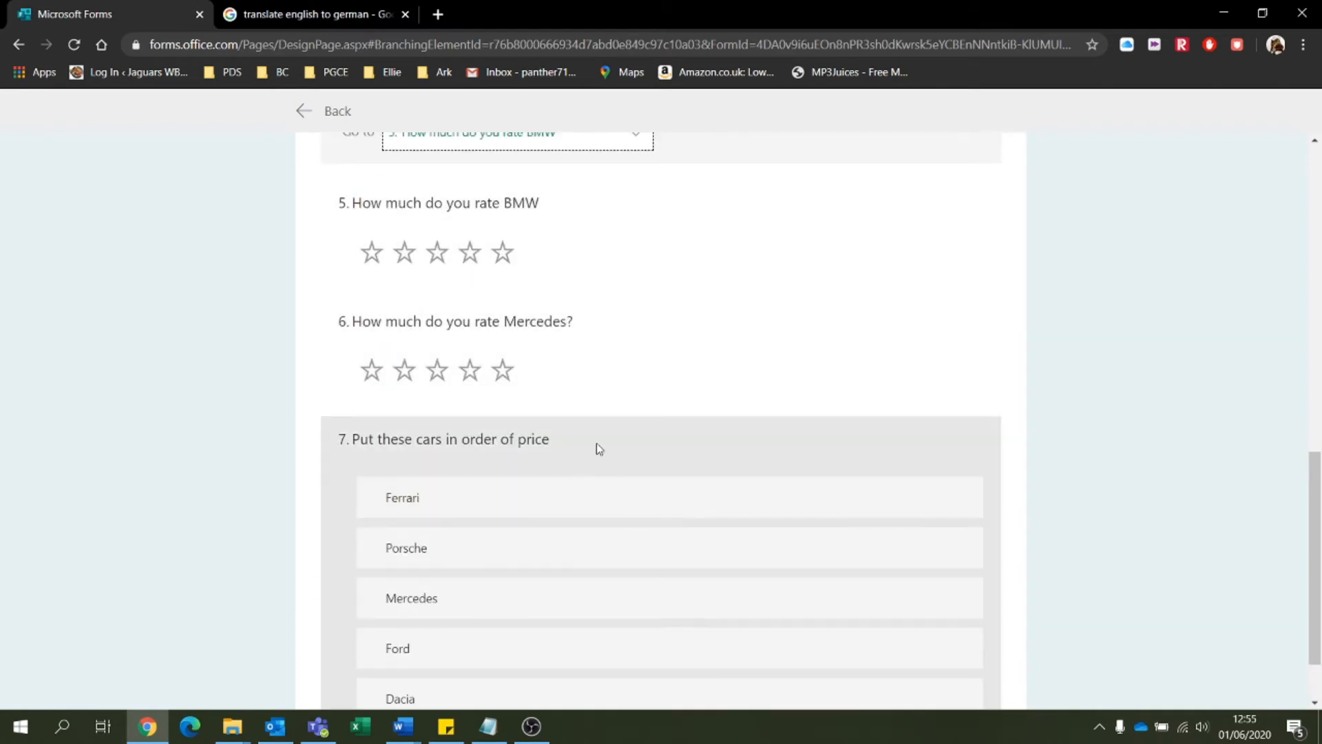
Set question 5's branching to 'End of the form'.
{"action": "left_click", "coordinate": [566, 265]}
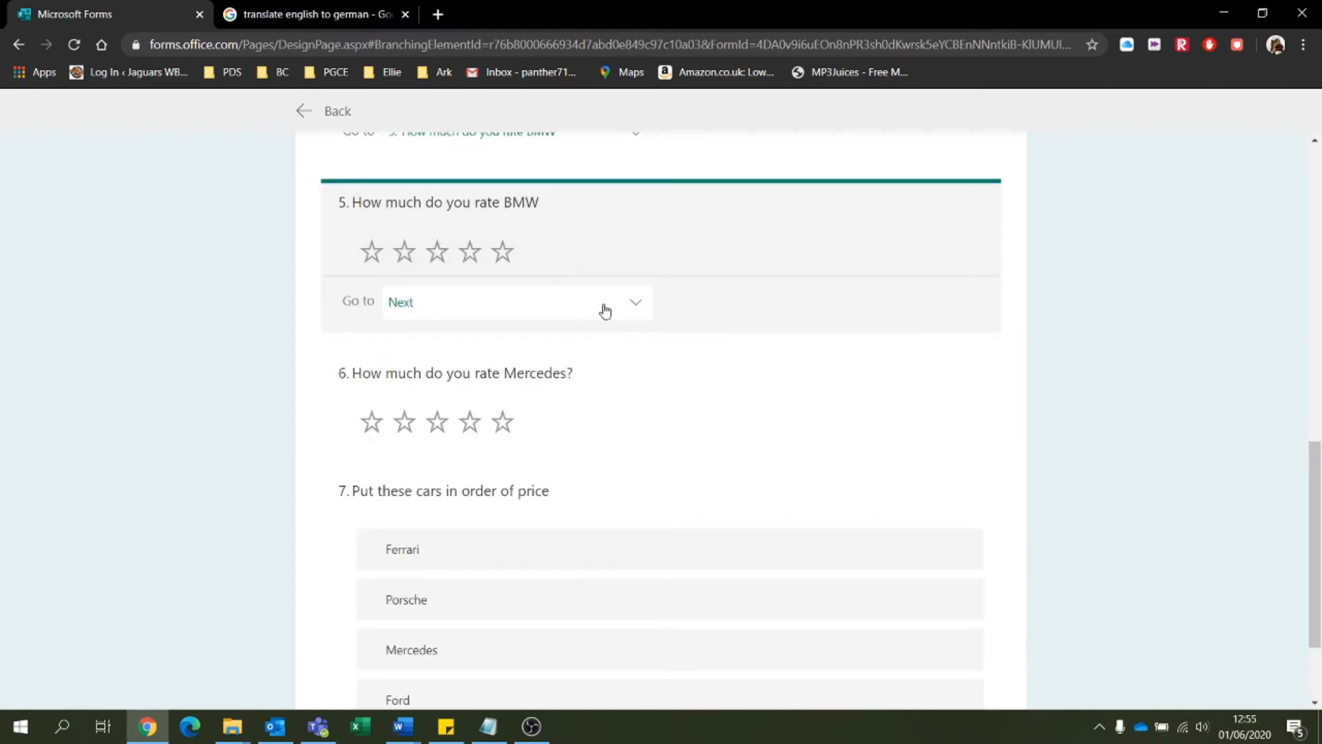
{"action": "left_click", "coordinate": [633, 311]}
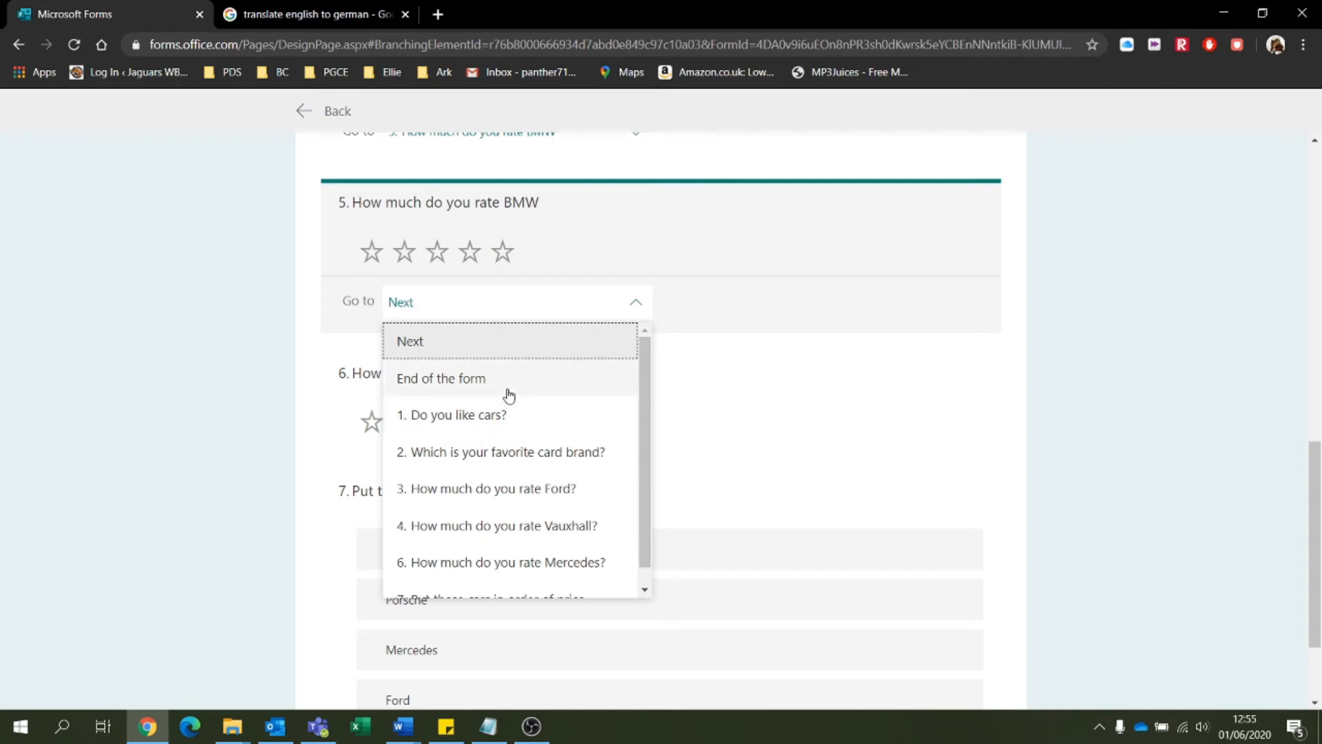
{"action": "left_click", "coordinate": [508, 395]}
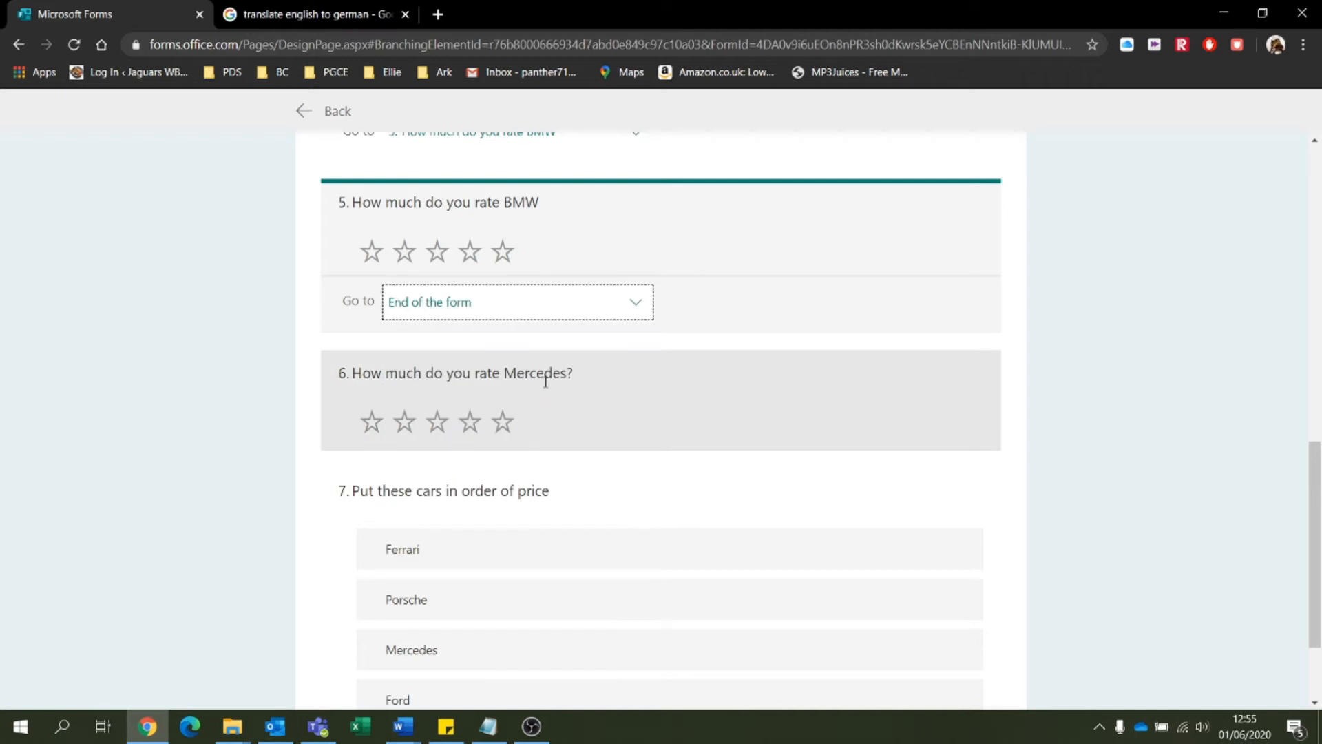
{"action": "left_click", "coordinate": [612, 428]}
{"action": "left_click", "coordinate": [618, 484]}
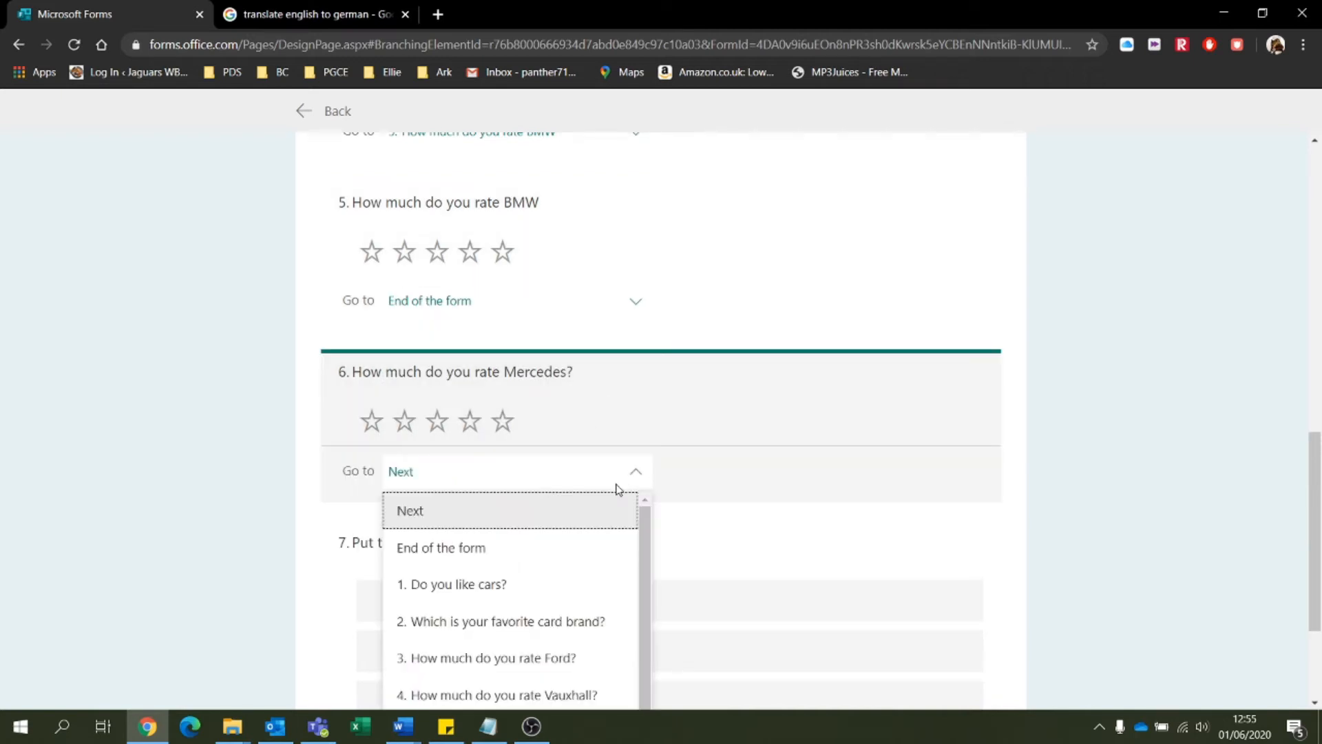
{"action": "scroll", "coordinate": [631, 506], "scroll_direction": "down", "scroll_amount": 1}
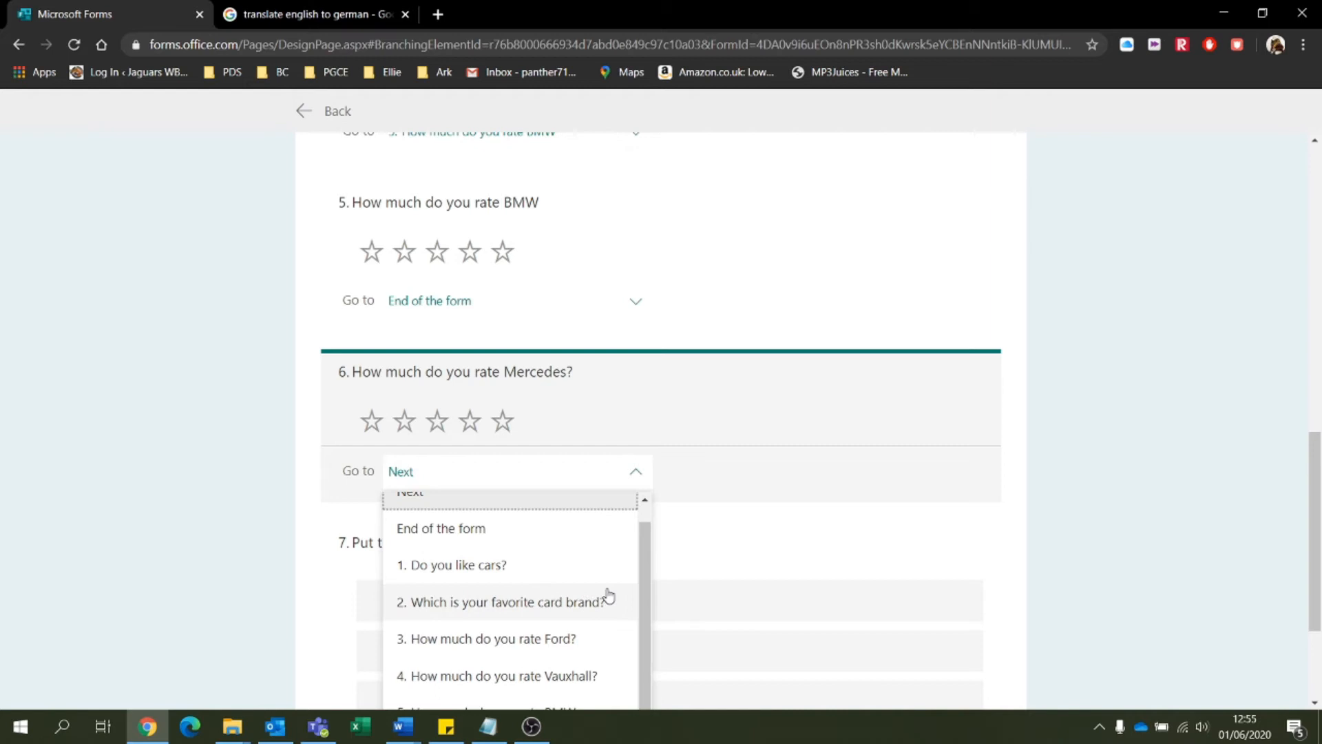